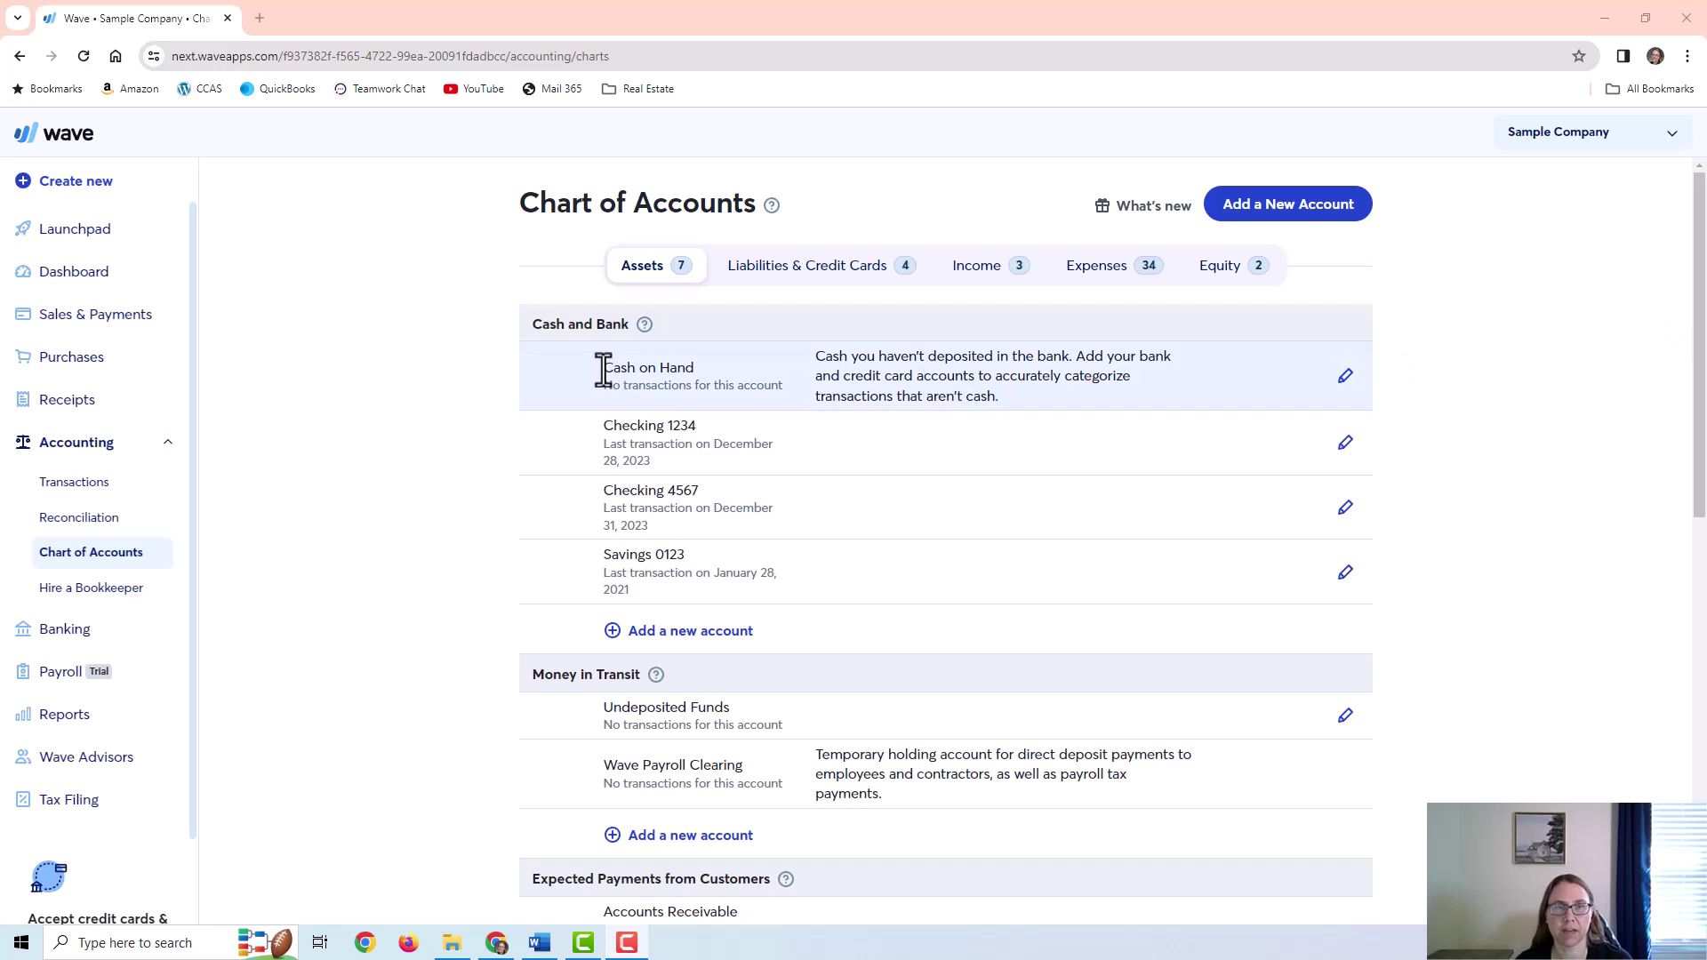
Review the Cash on Hand account with its description and the Undeposited Funds account in the chart of accounts
drag(602, 368, 692, 373)
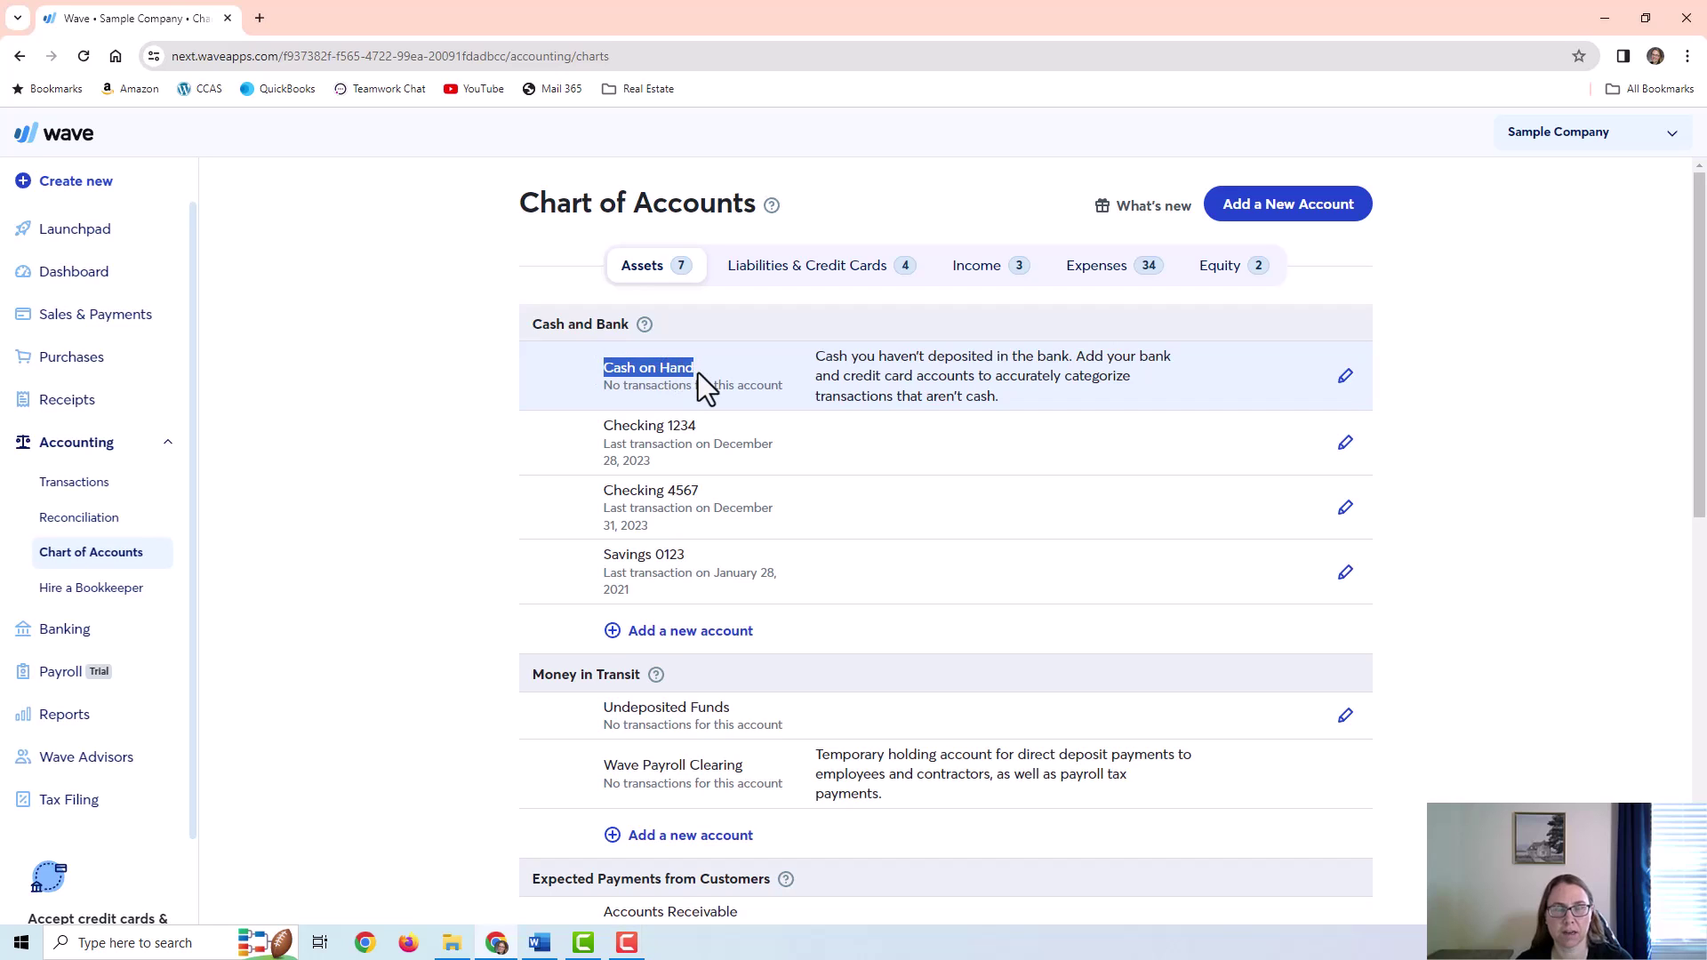
drag(815, 356, 1077, 359)
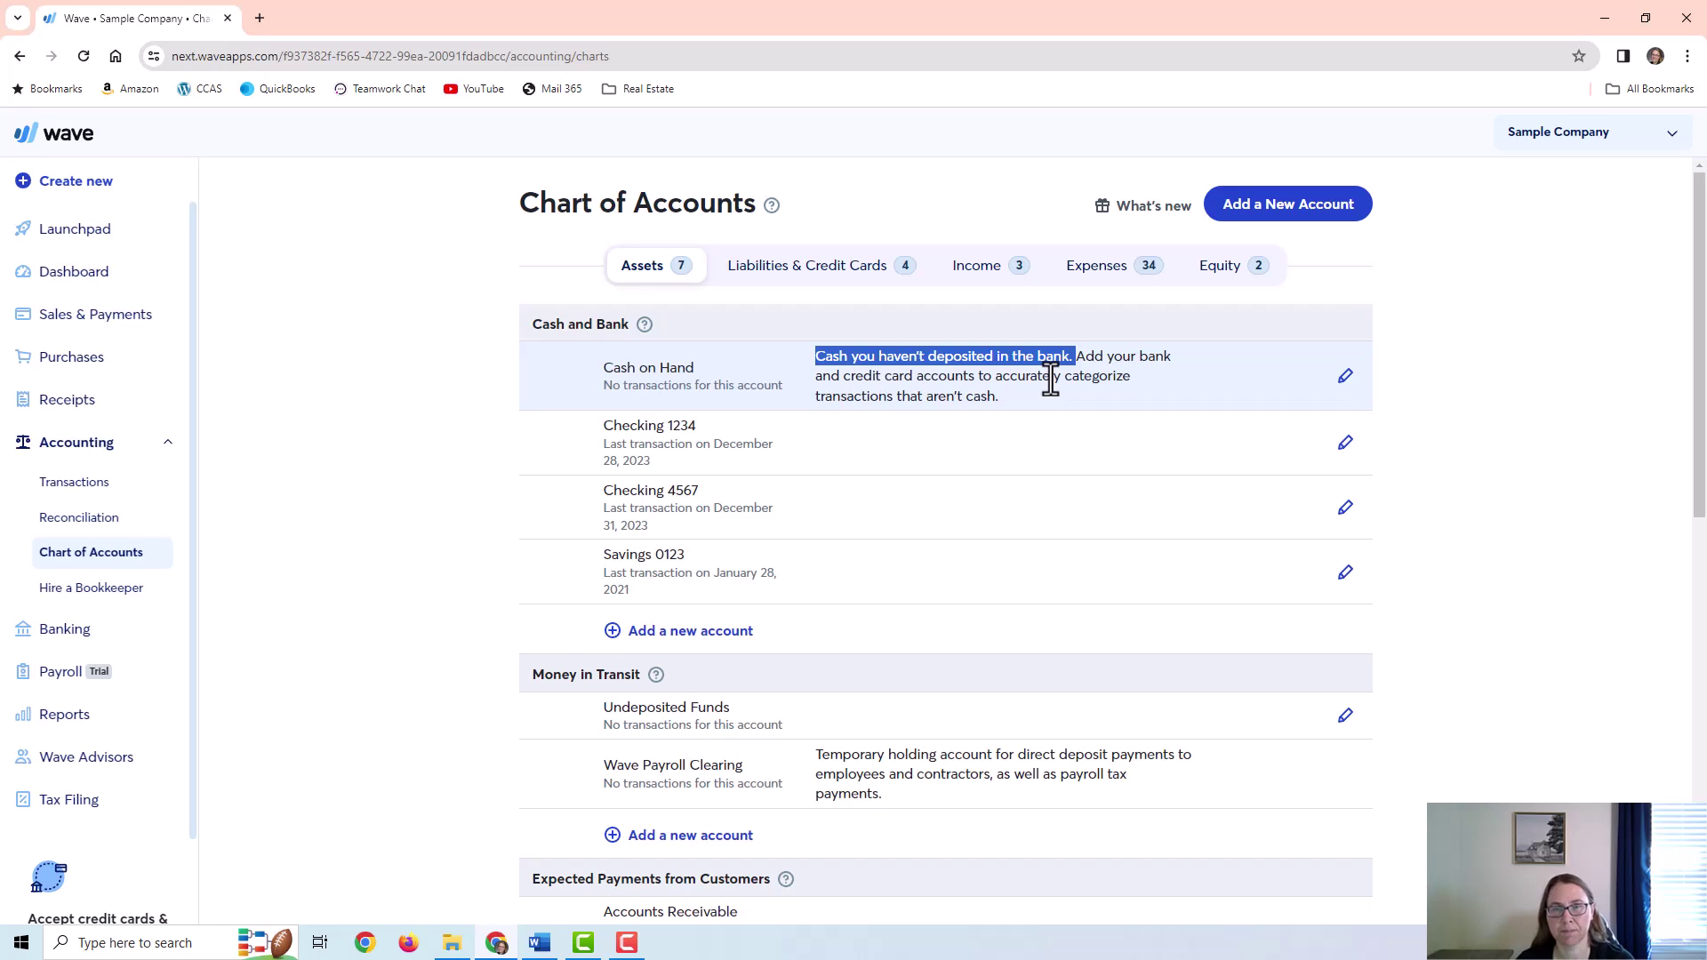
click(1106, 356)
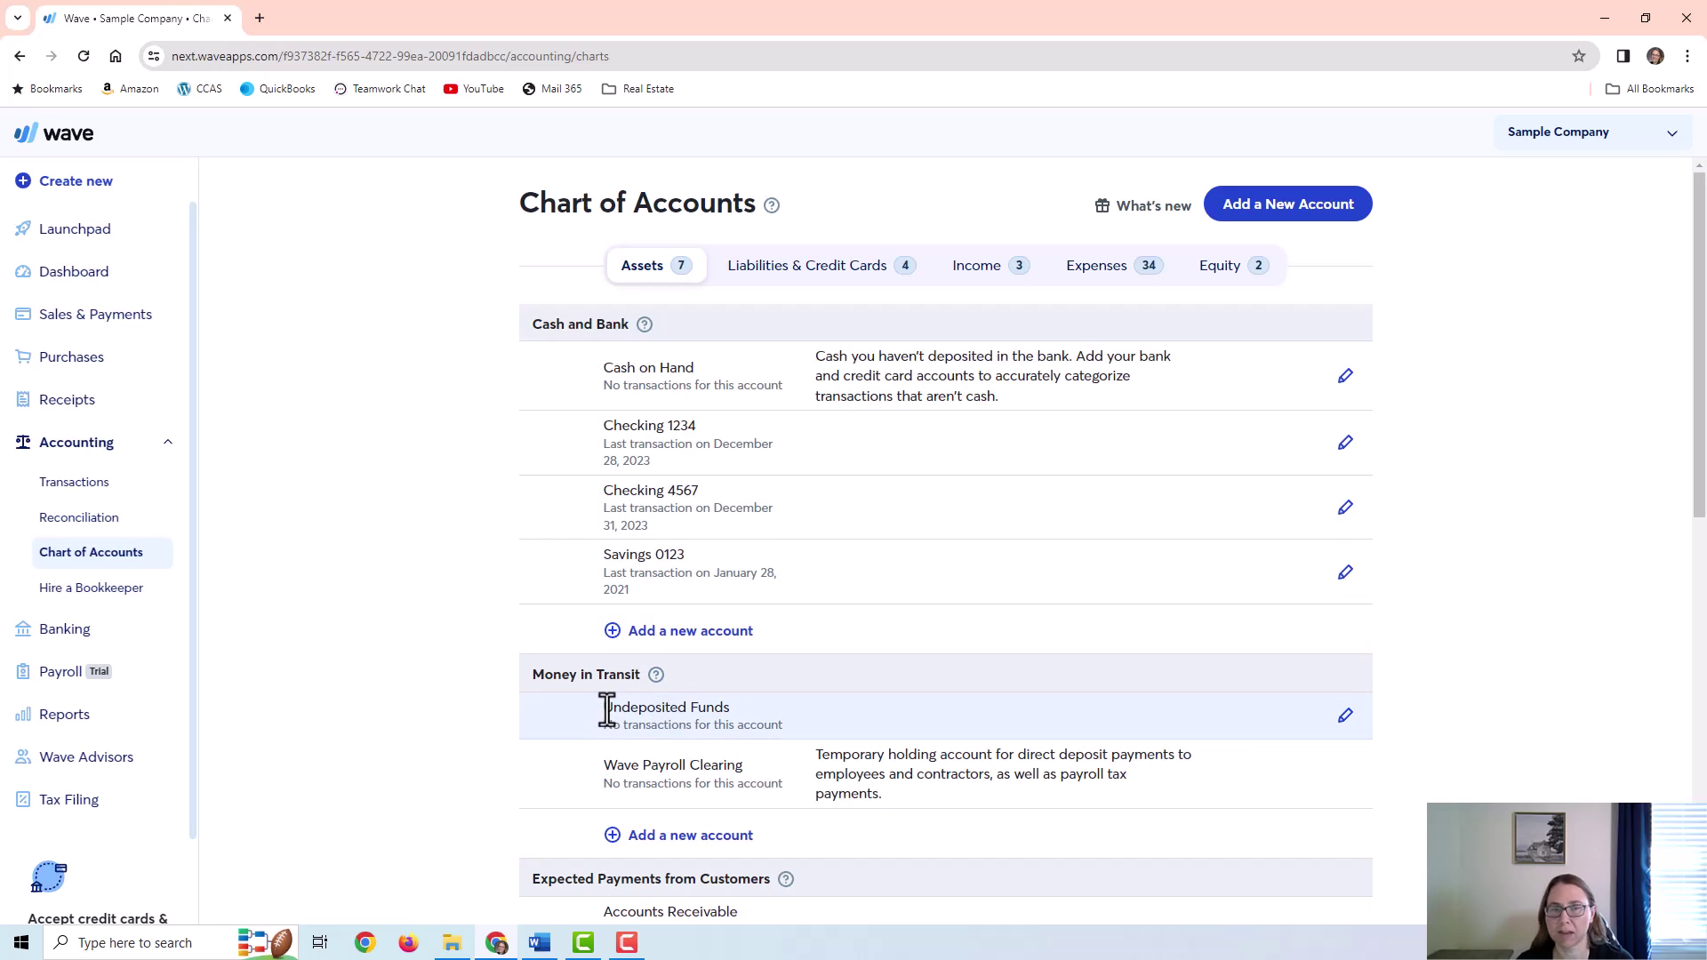
drag(605, 708, 705, 716)
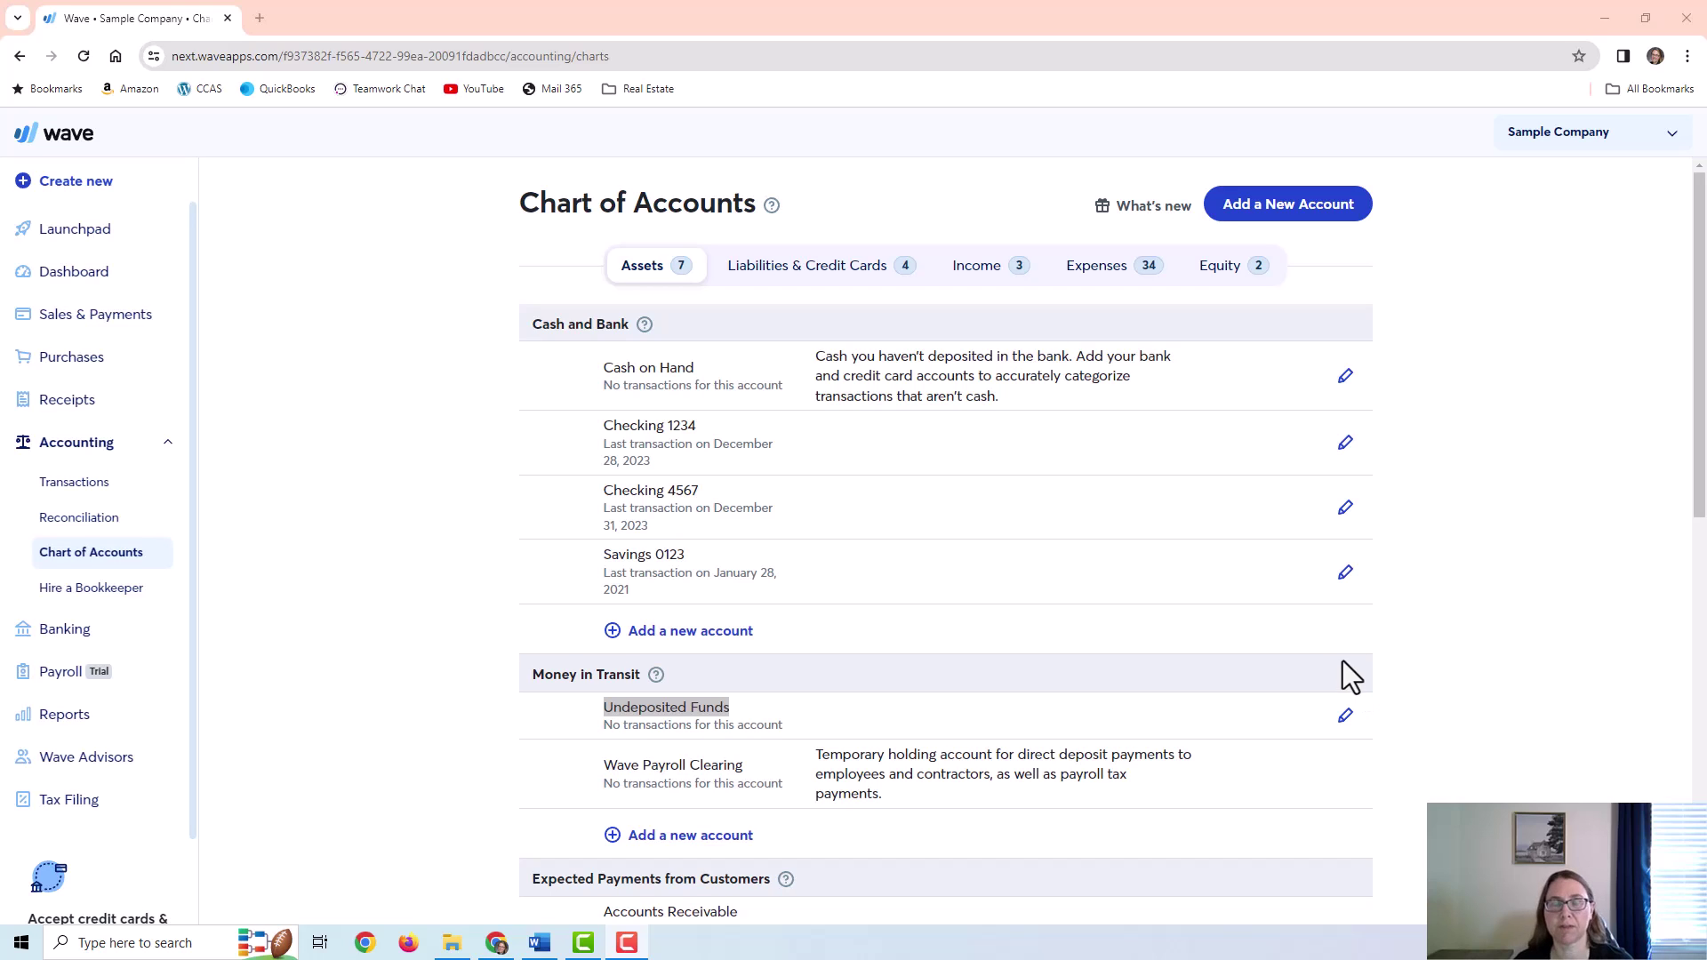
drag(610, 374, 691, 362)
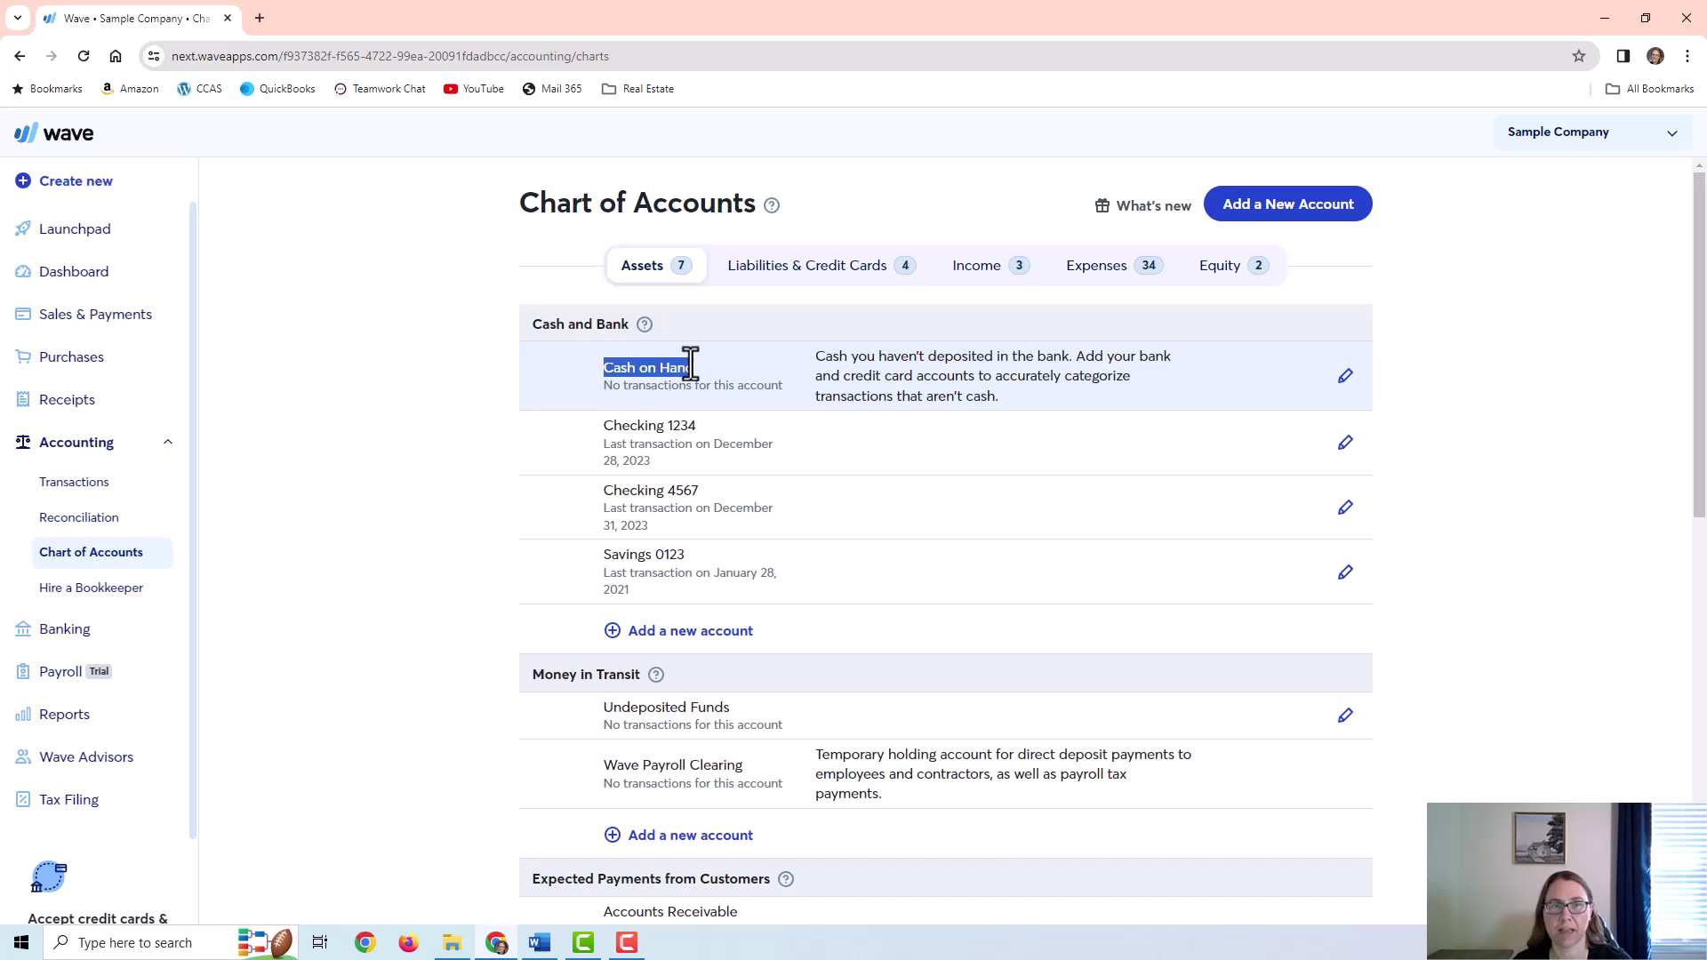
Record a payment for unpaid invoice 7 with Cash as the method and Cash on Hand as the account, without sending a receipt
click(62, 316)
click(60, 391)
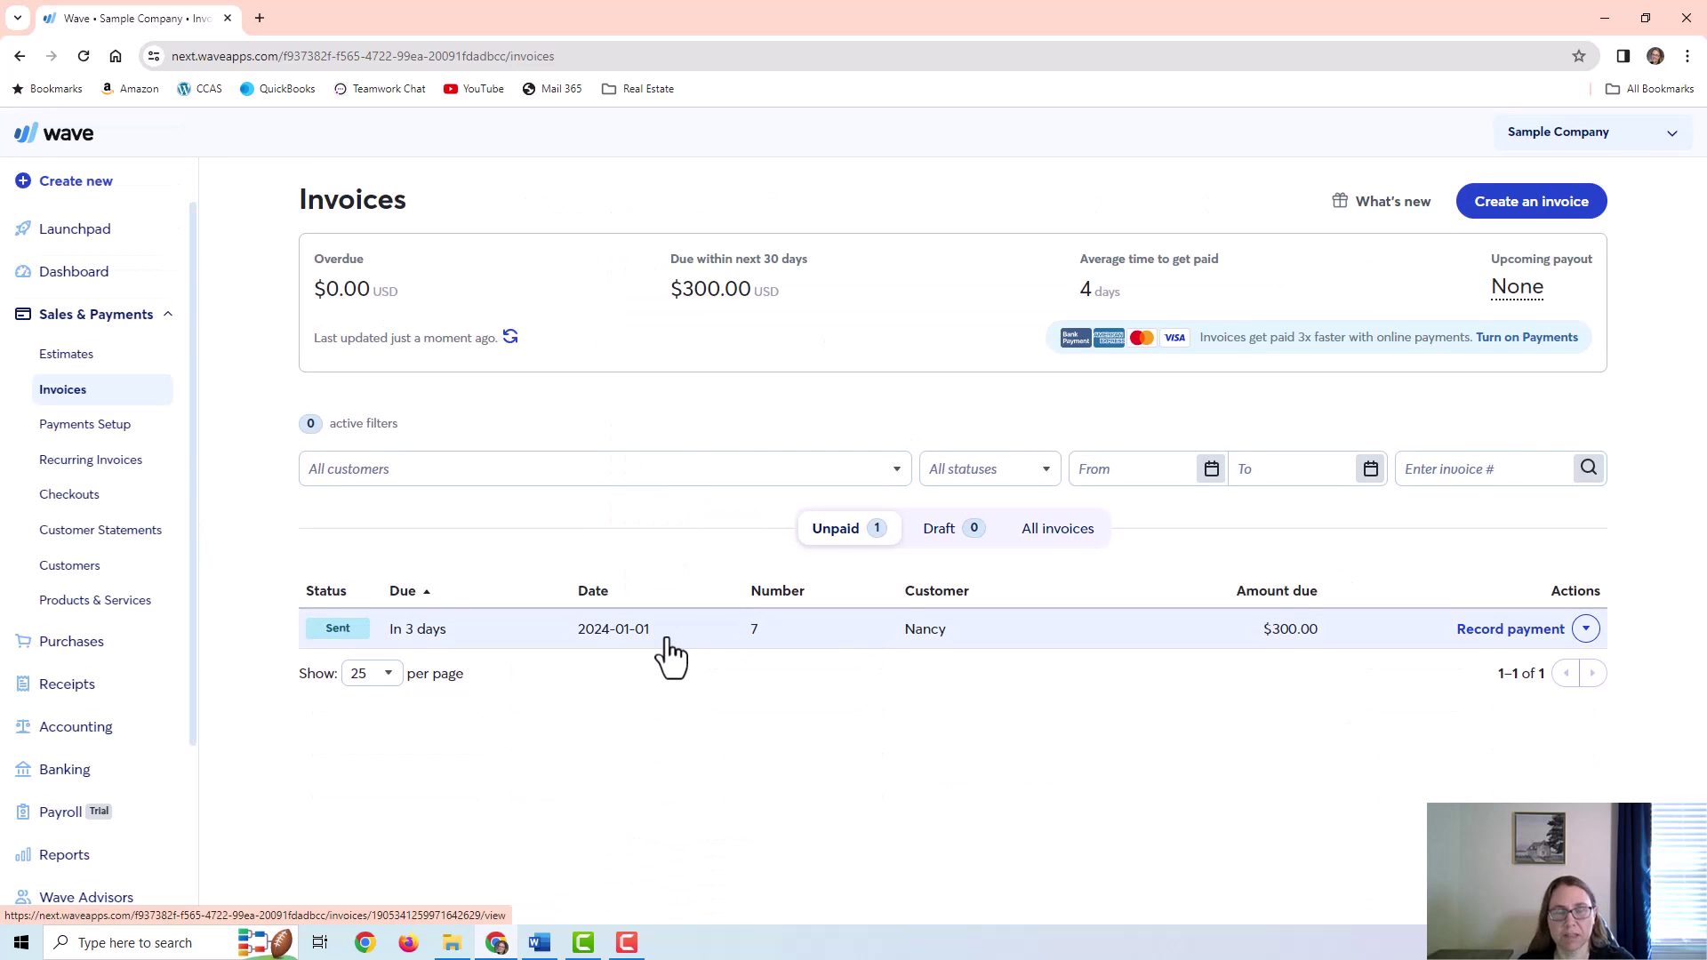
mouse_move(449, 648)
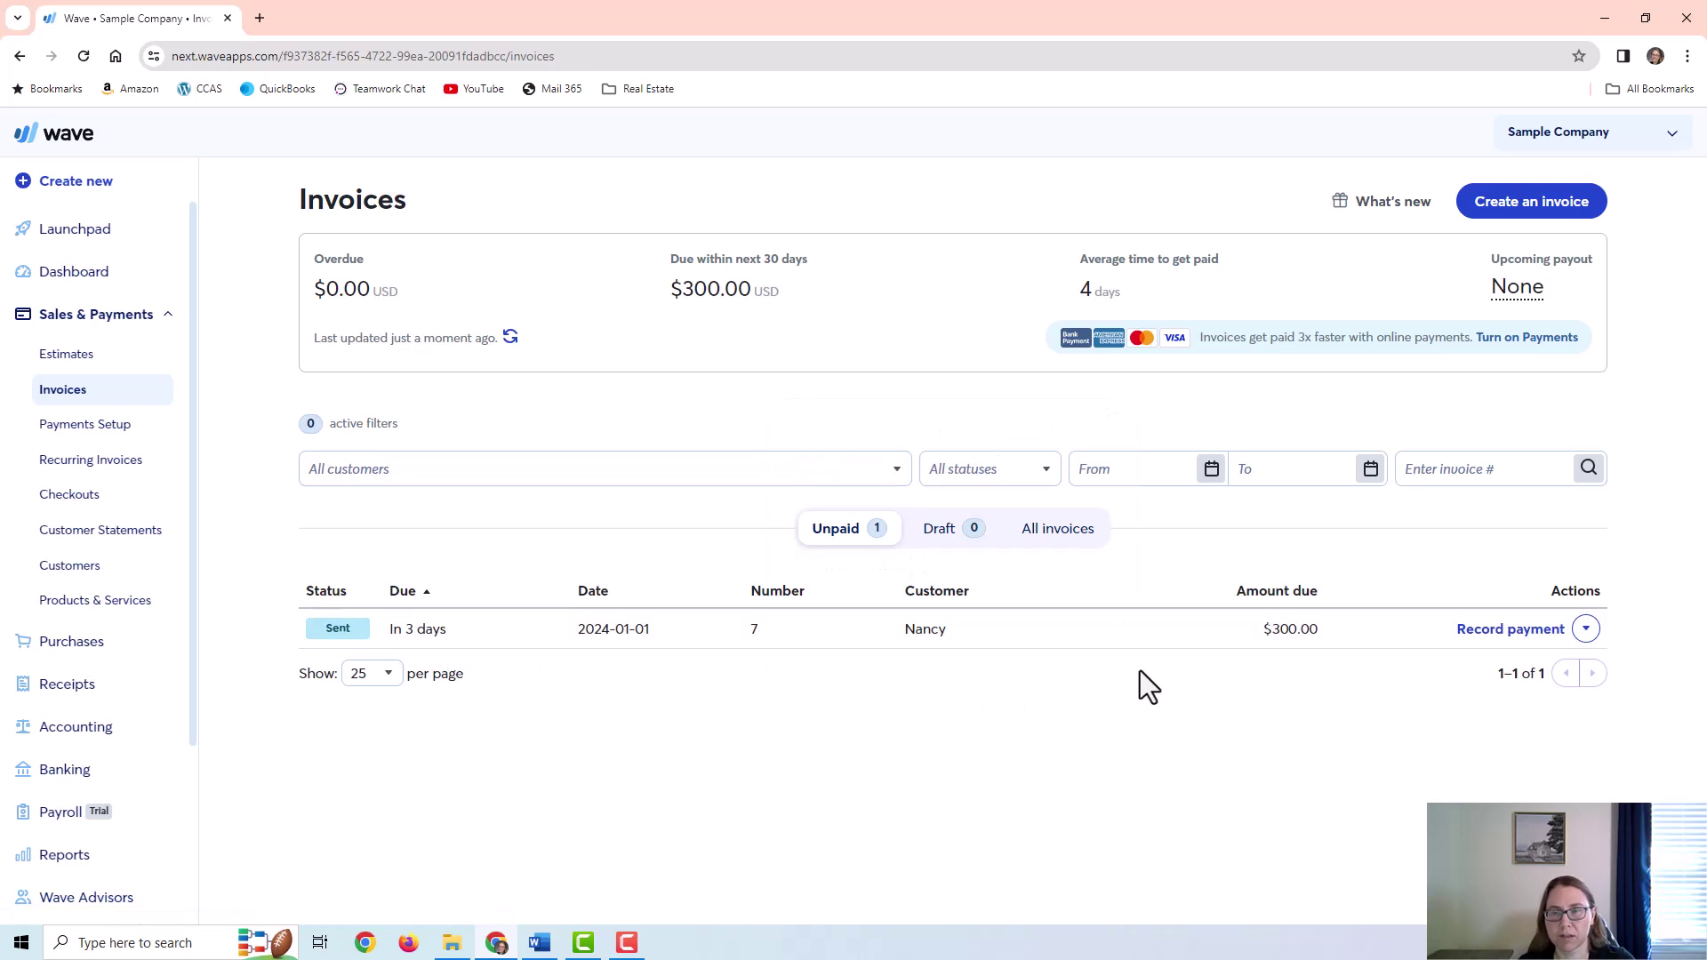
click(1525, 631)
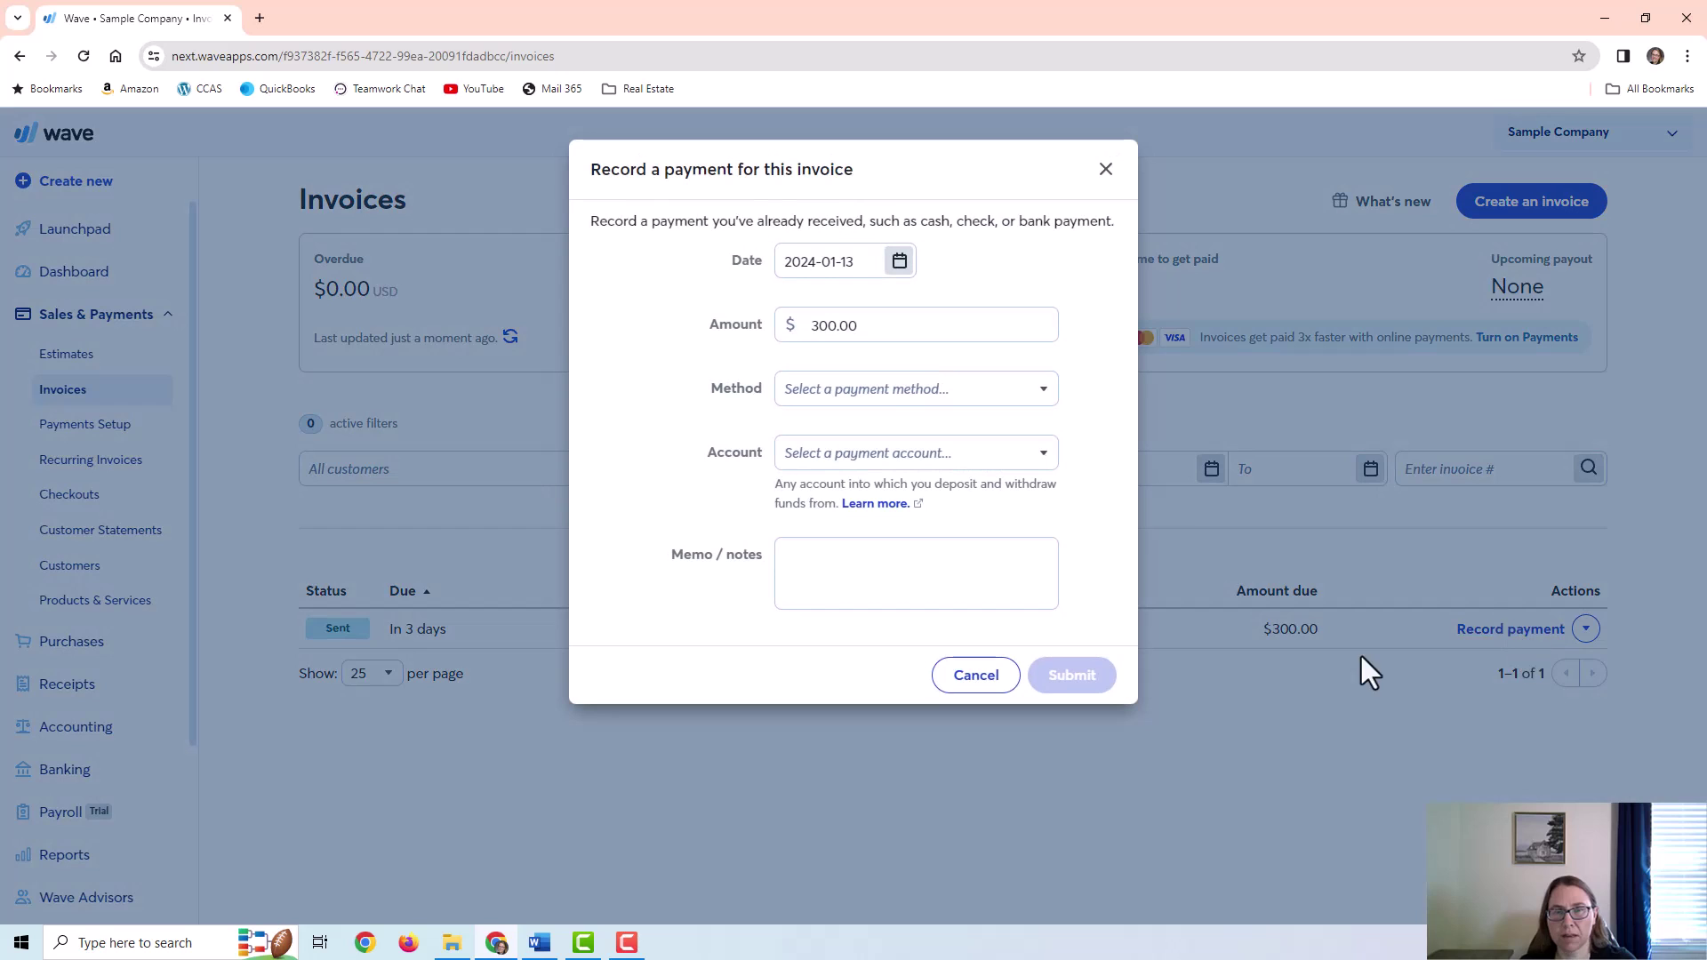
click(850, 392)
click(814, 464)
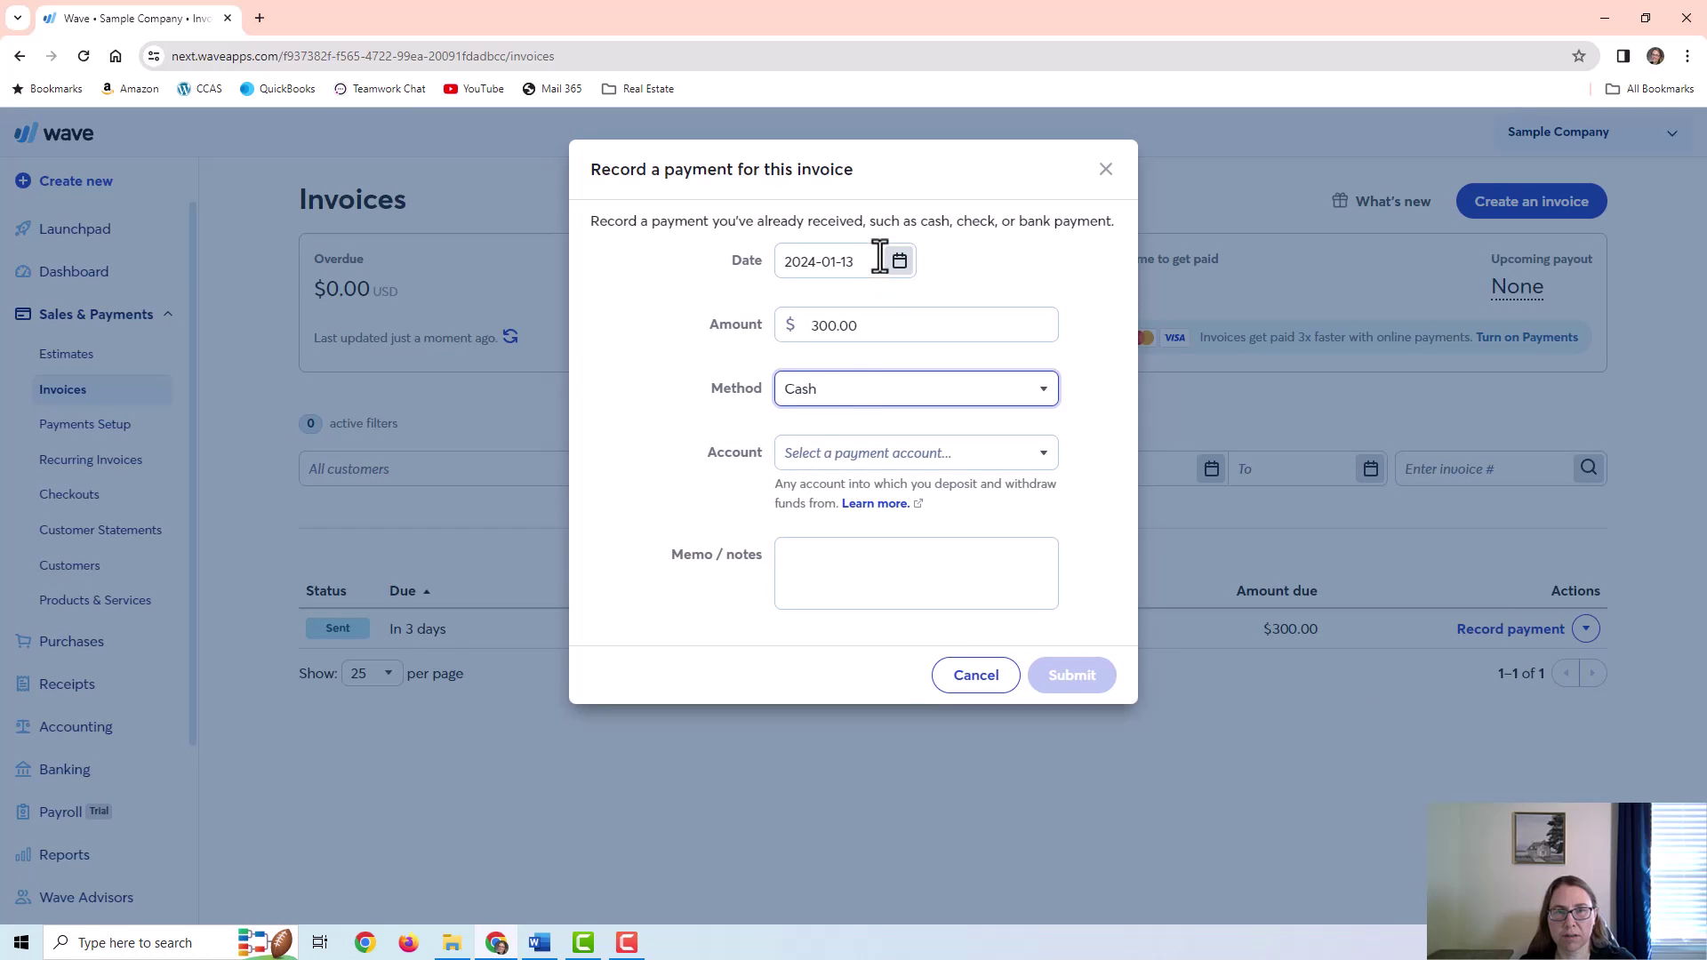
click(900, 452)
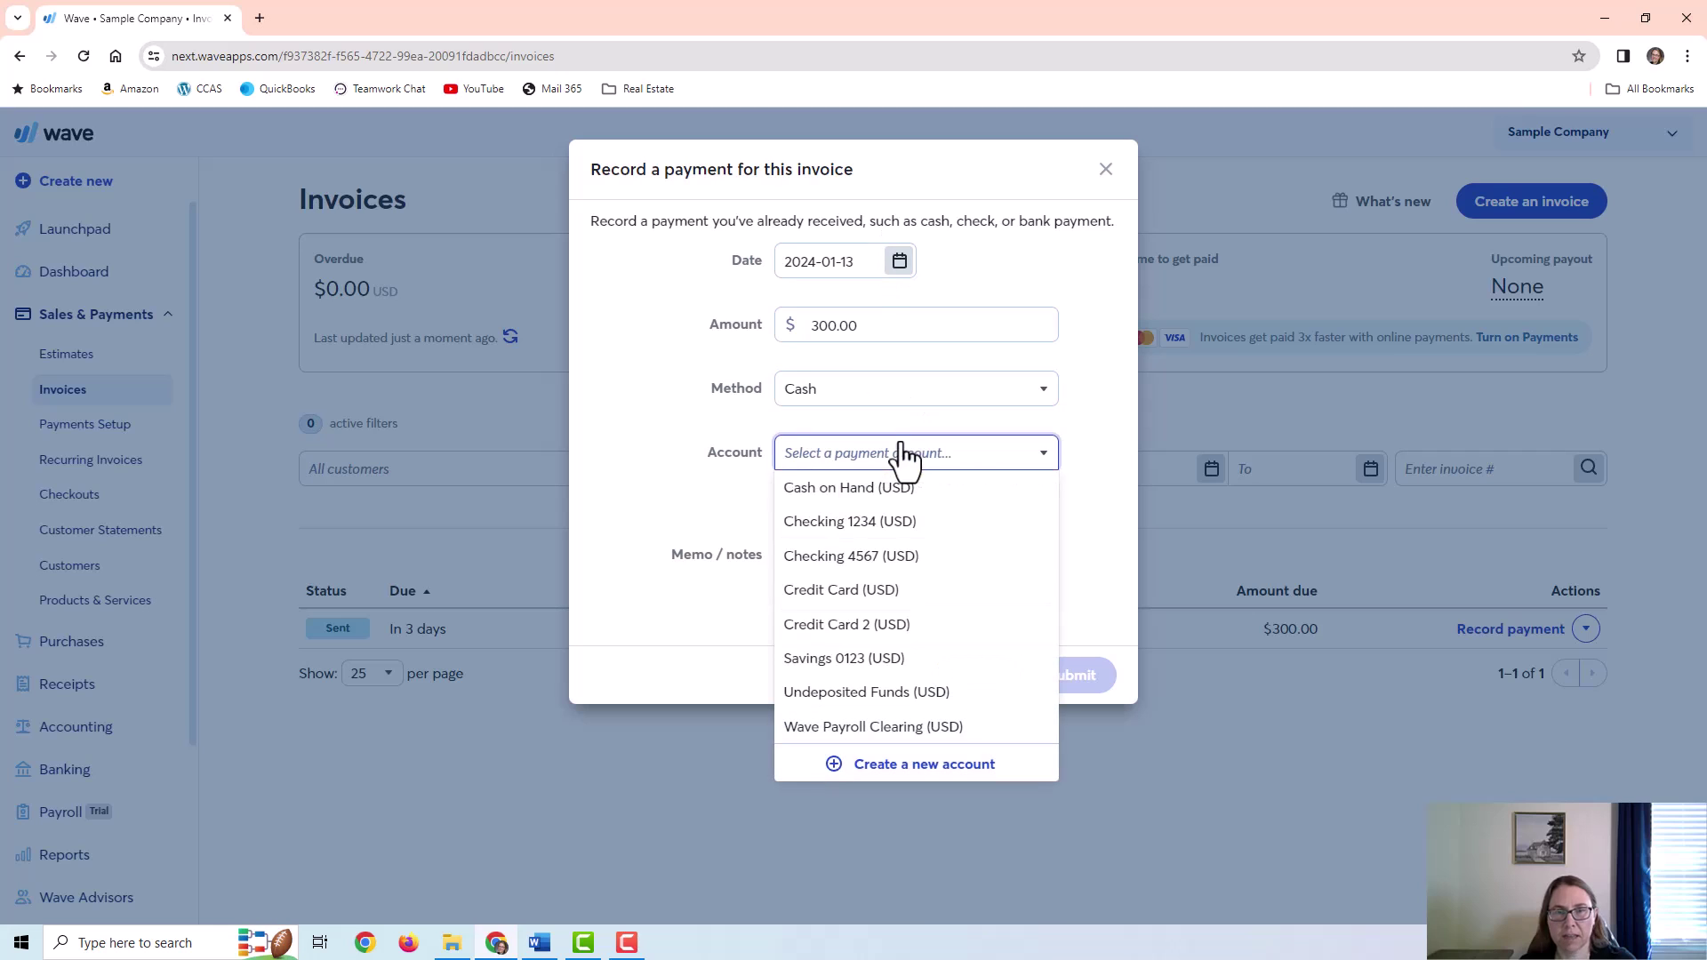
click(867, 489)
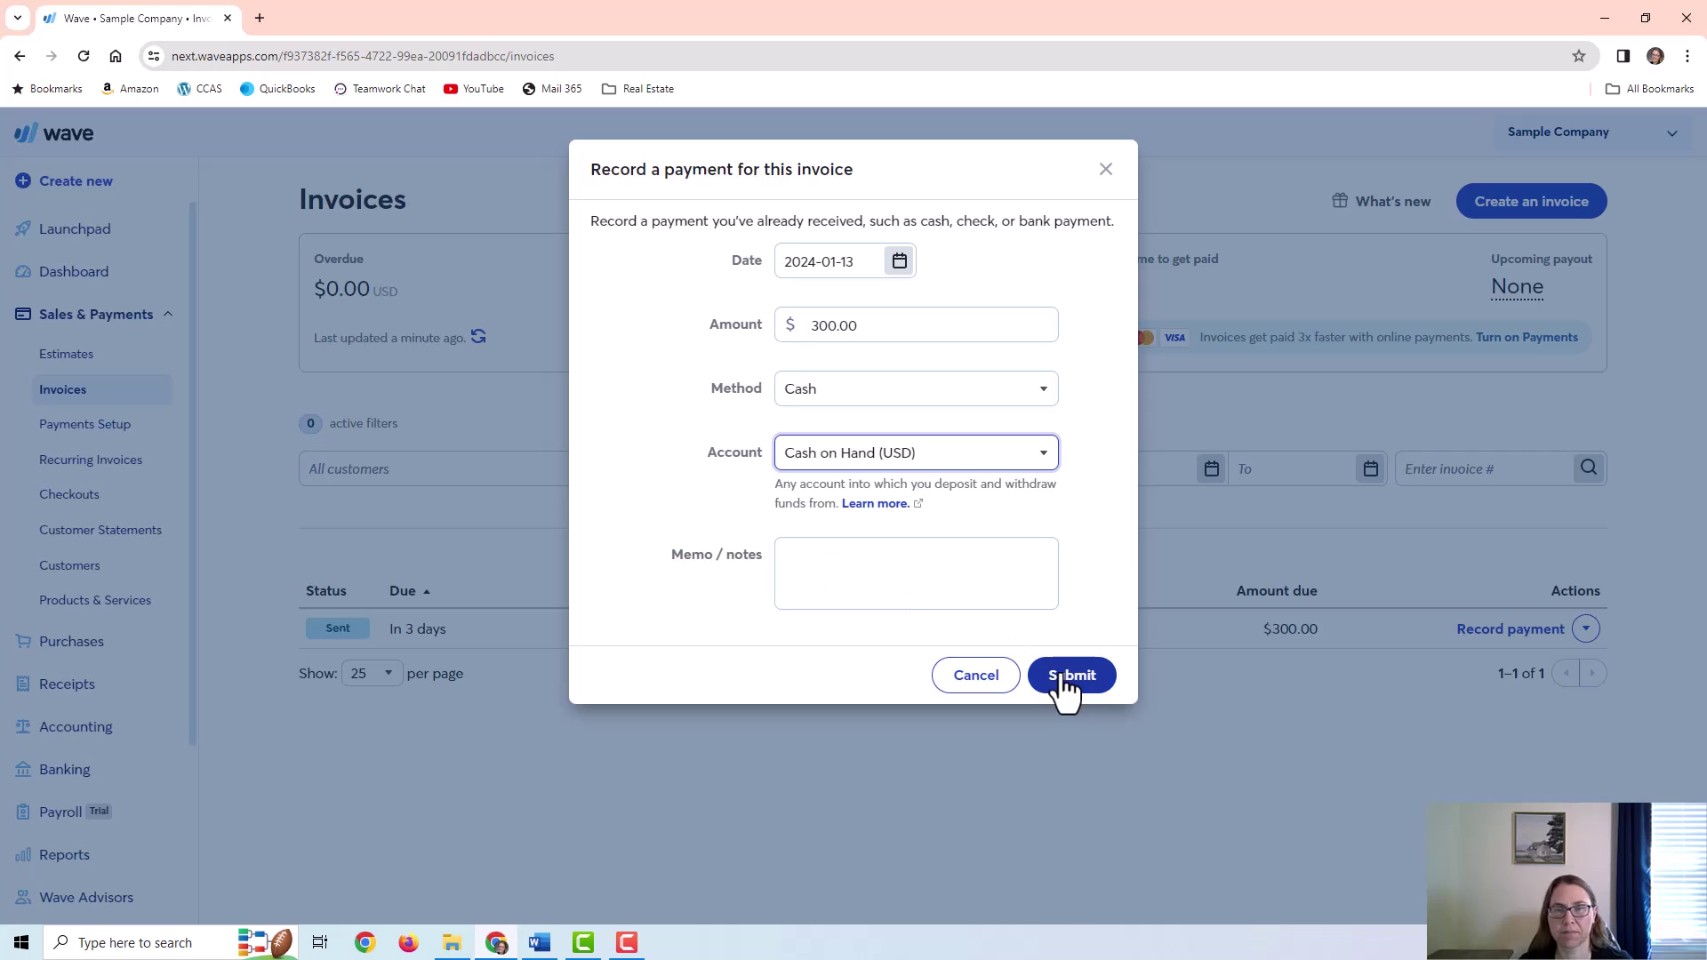
click(1064, 685)
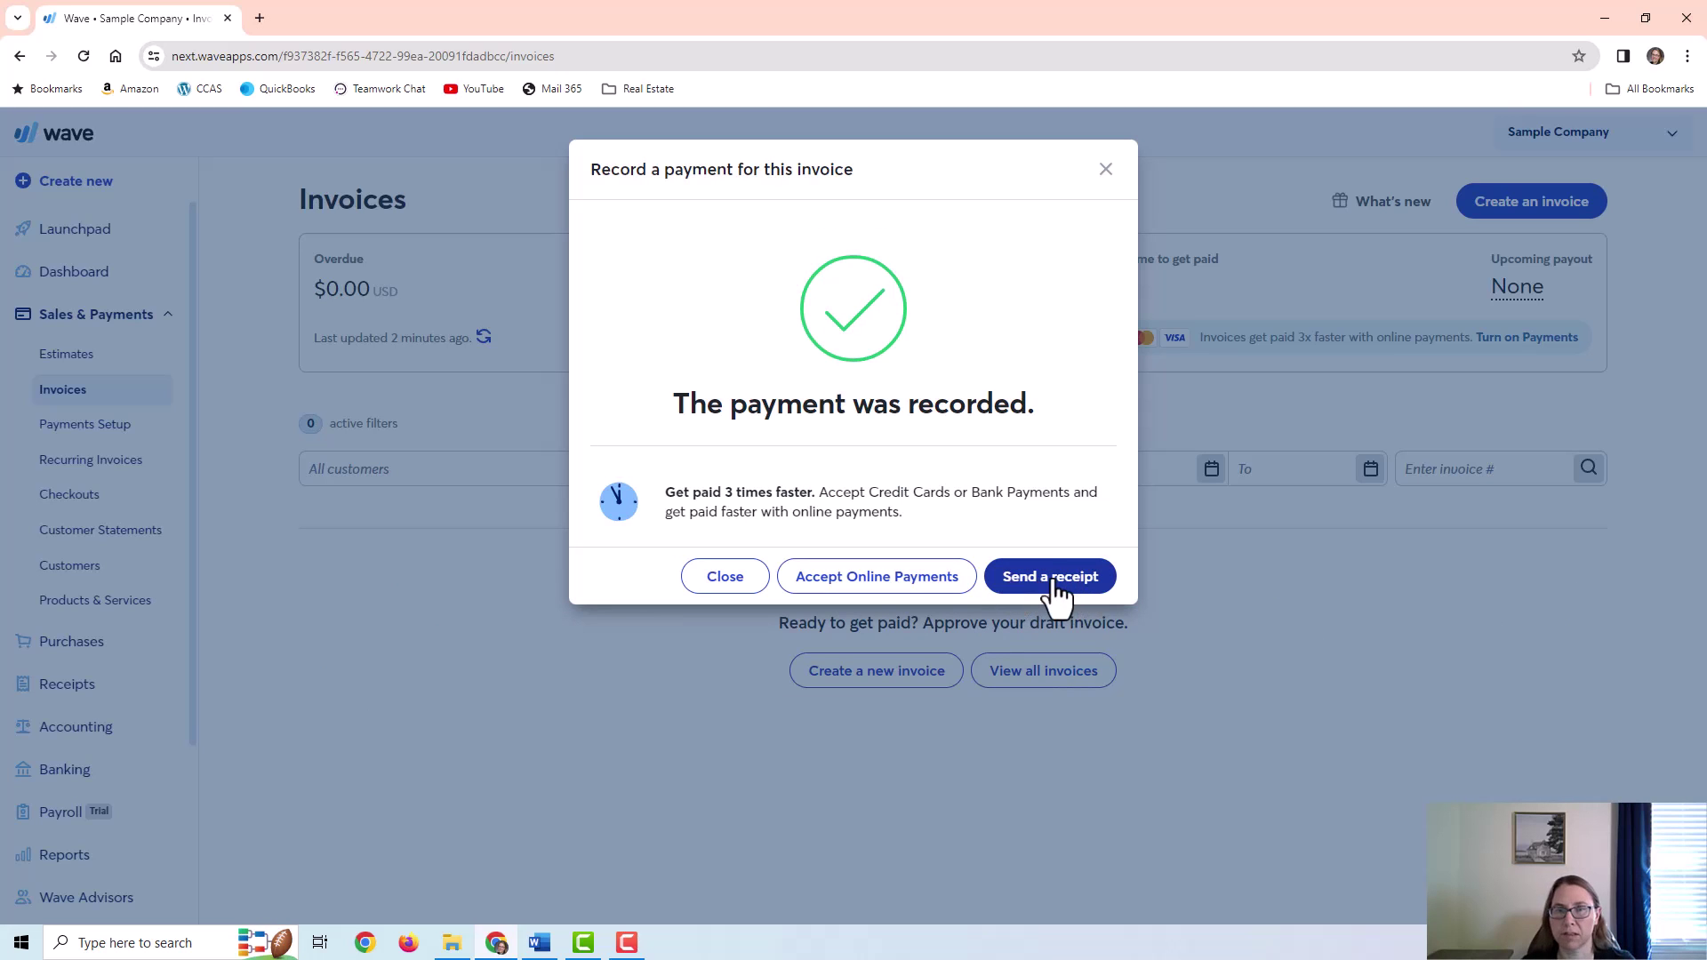
click(1104, 169)
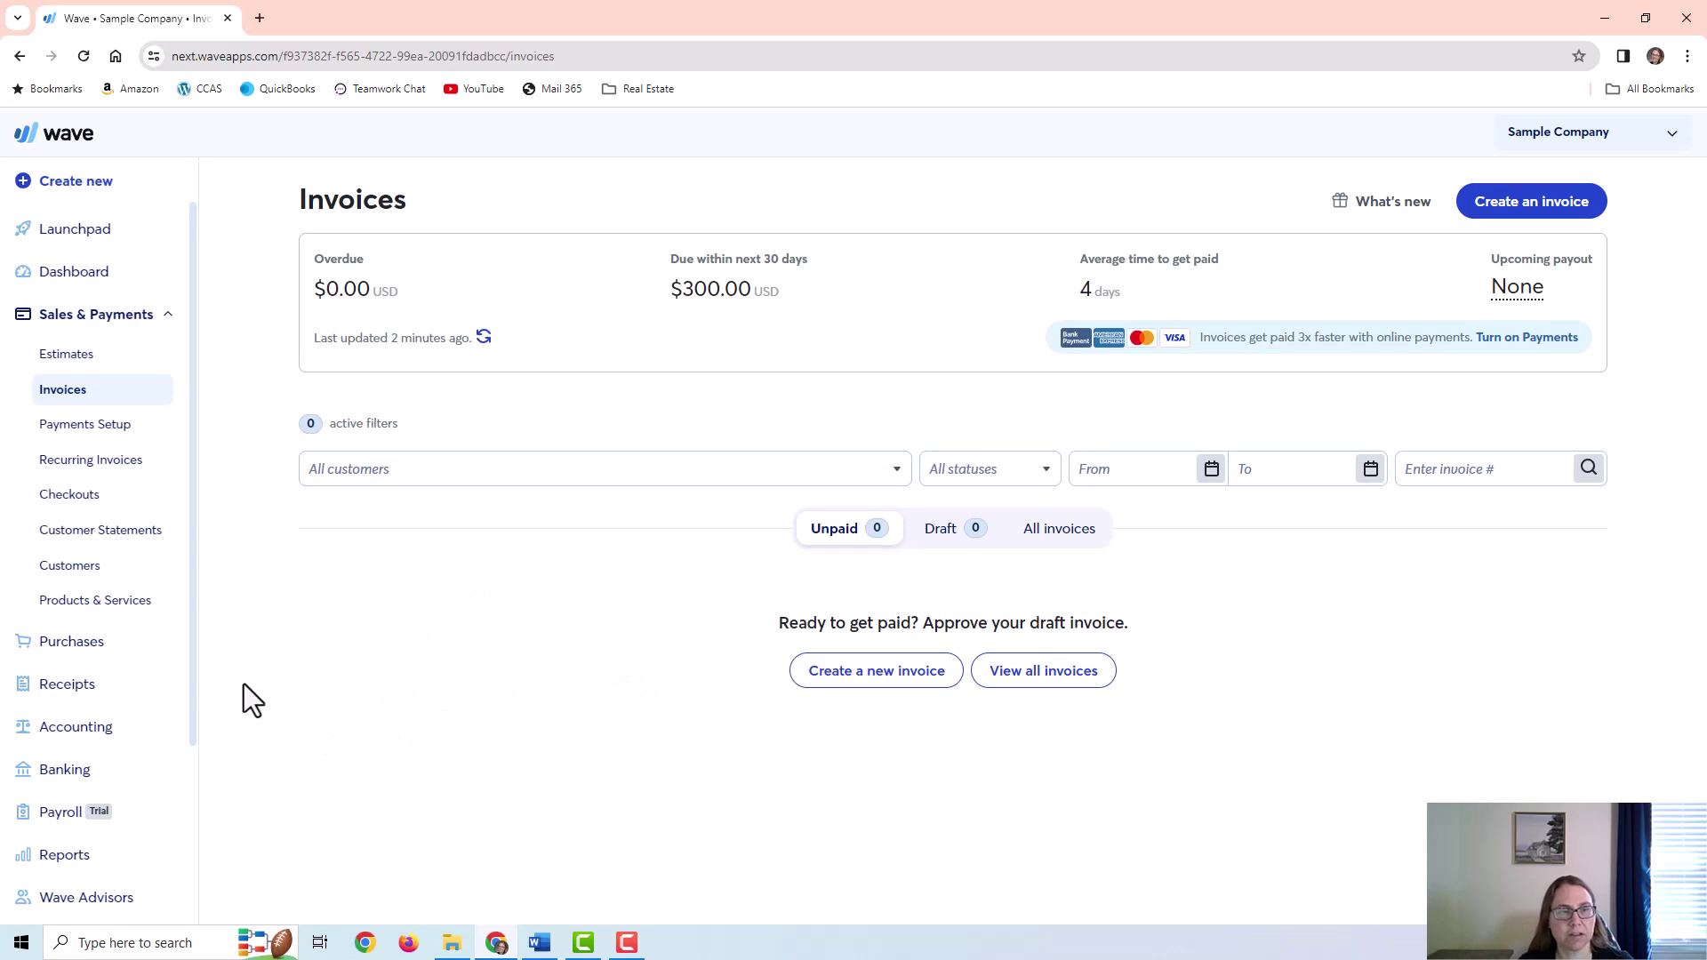
Show the accounting transactions for the Cash on Hand account and check the recorded payment for invoice 7
click(71, 727)
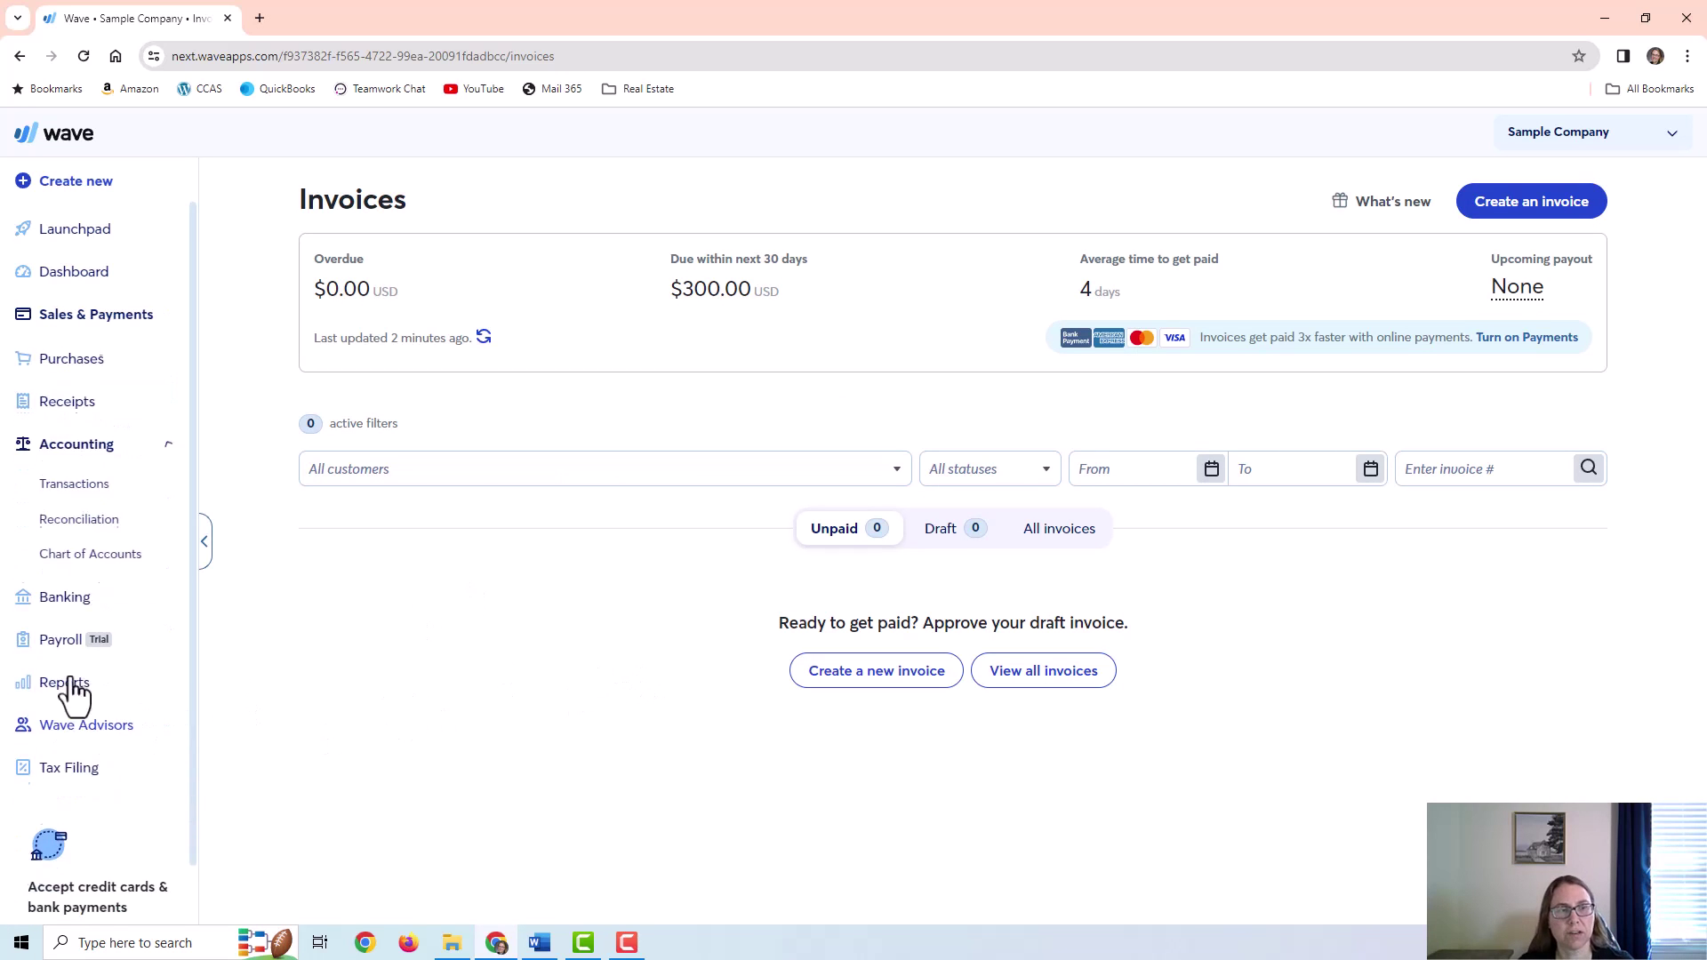
click(60, 503)
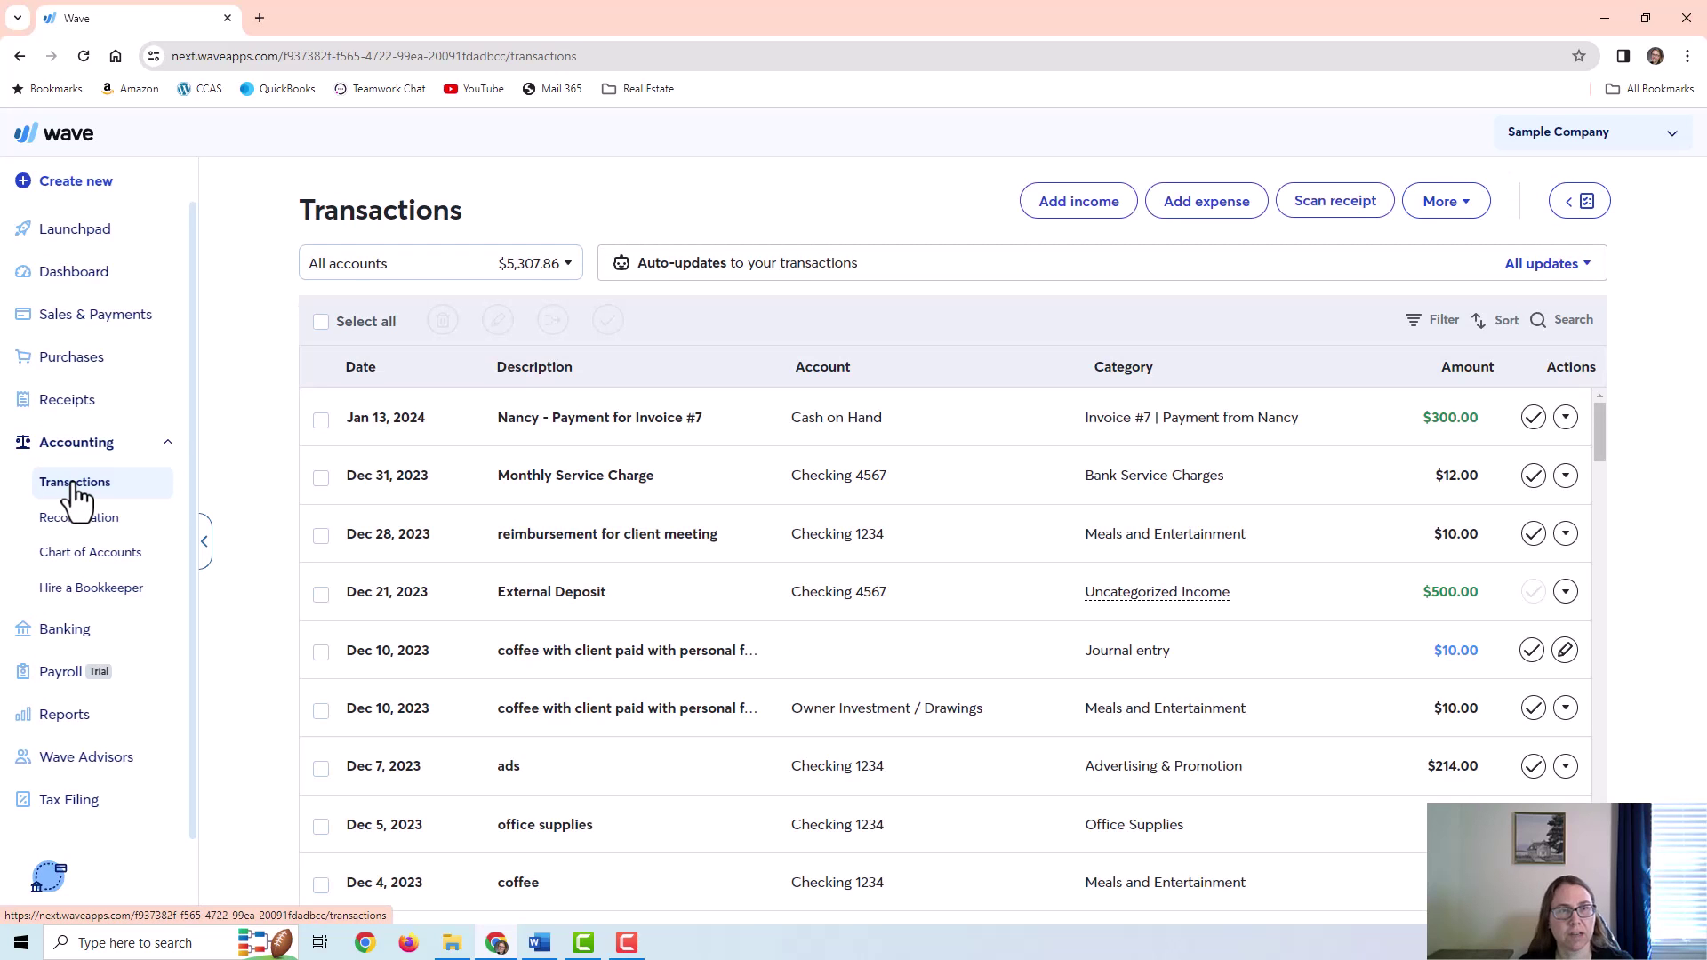
click(397, 260)
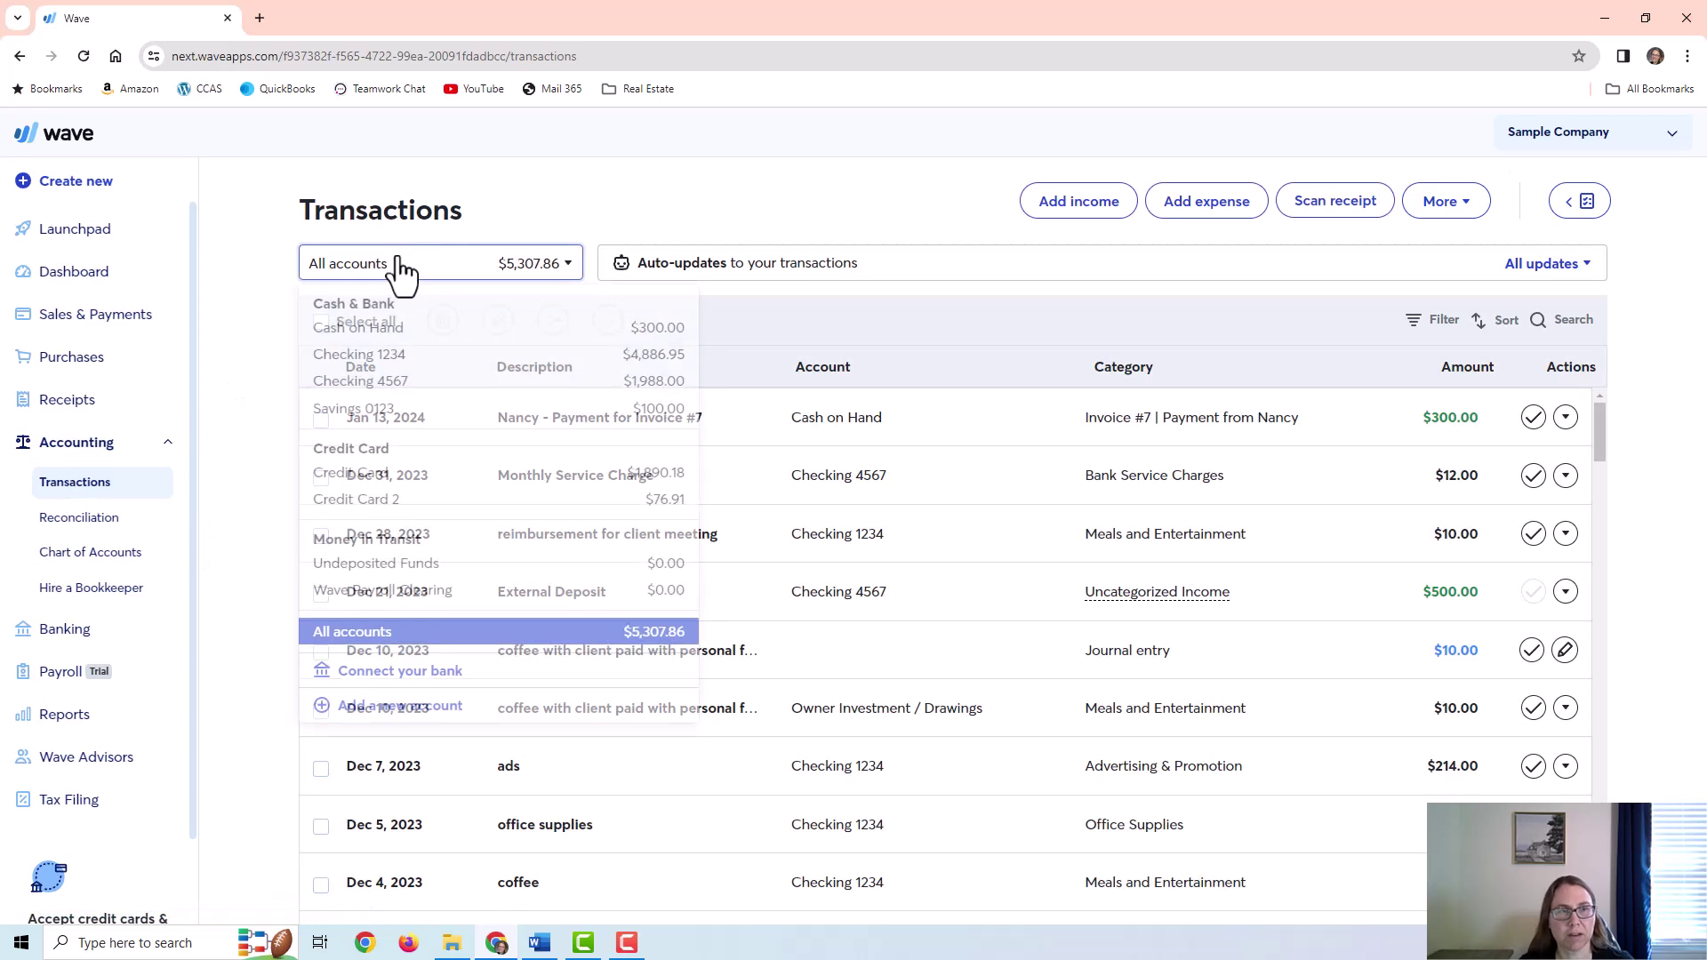
click(380, 329)
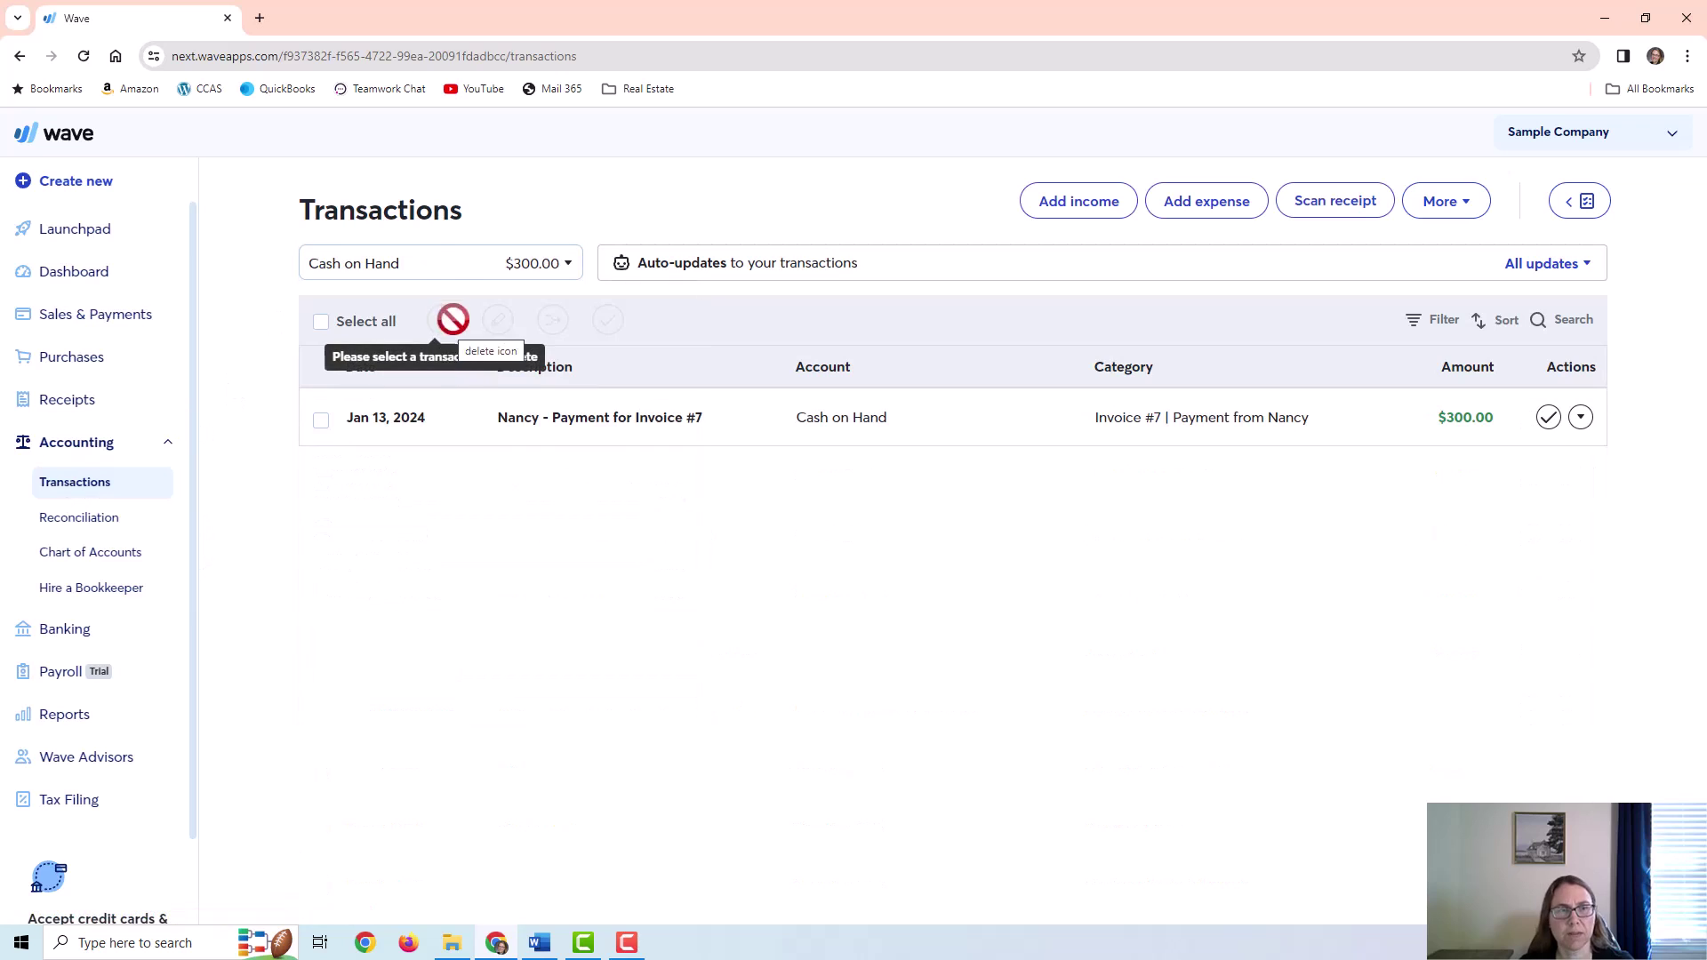
click(426, 267)
click(392, 331)
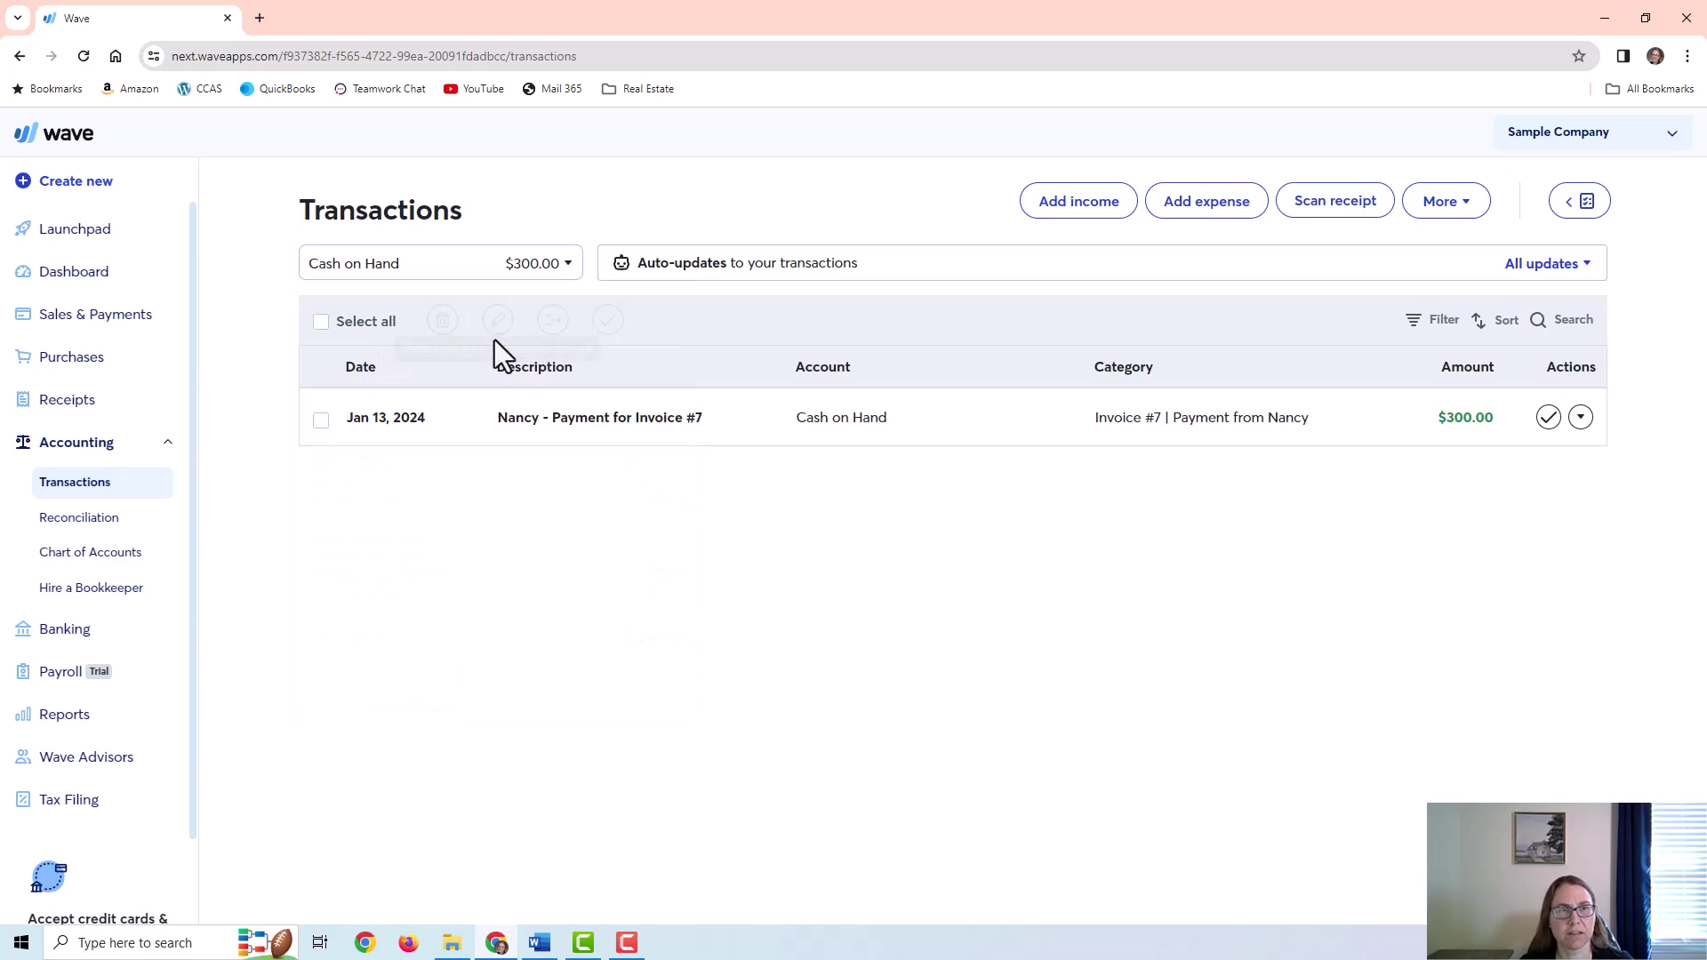
mouse_move(1219, 450)
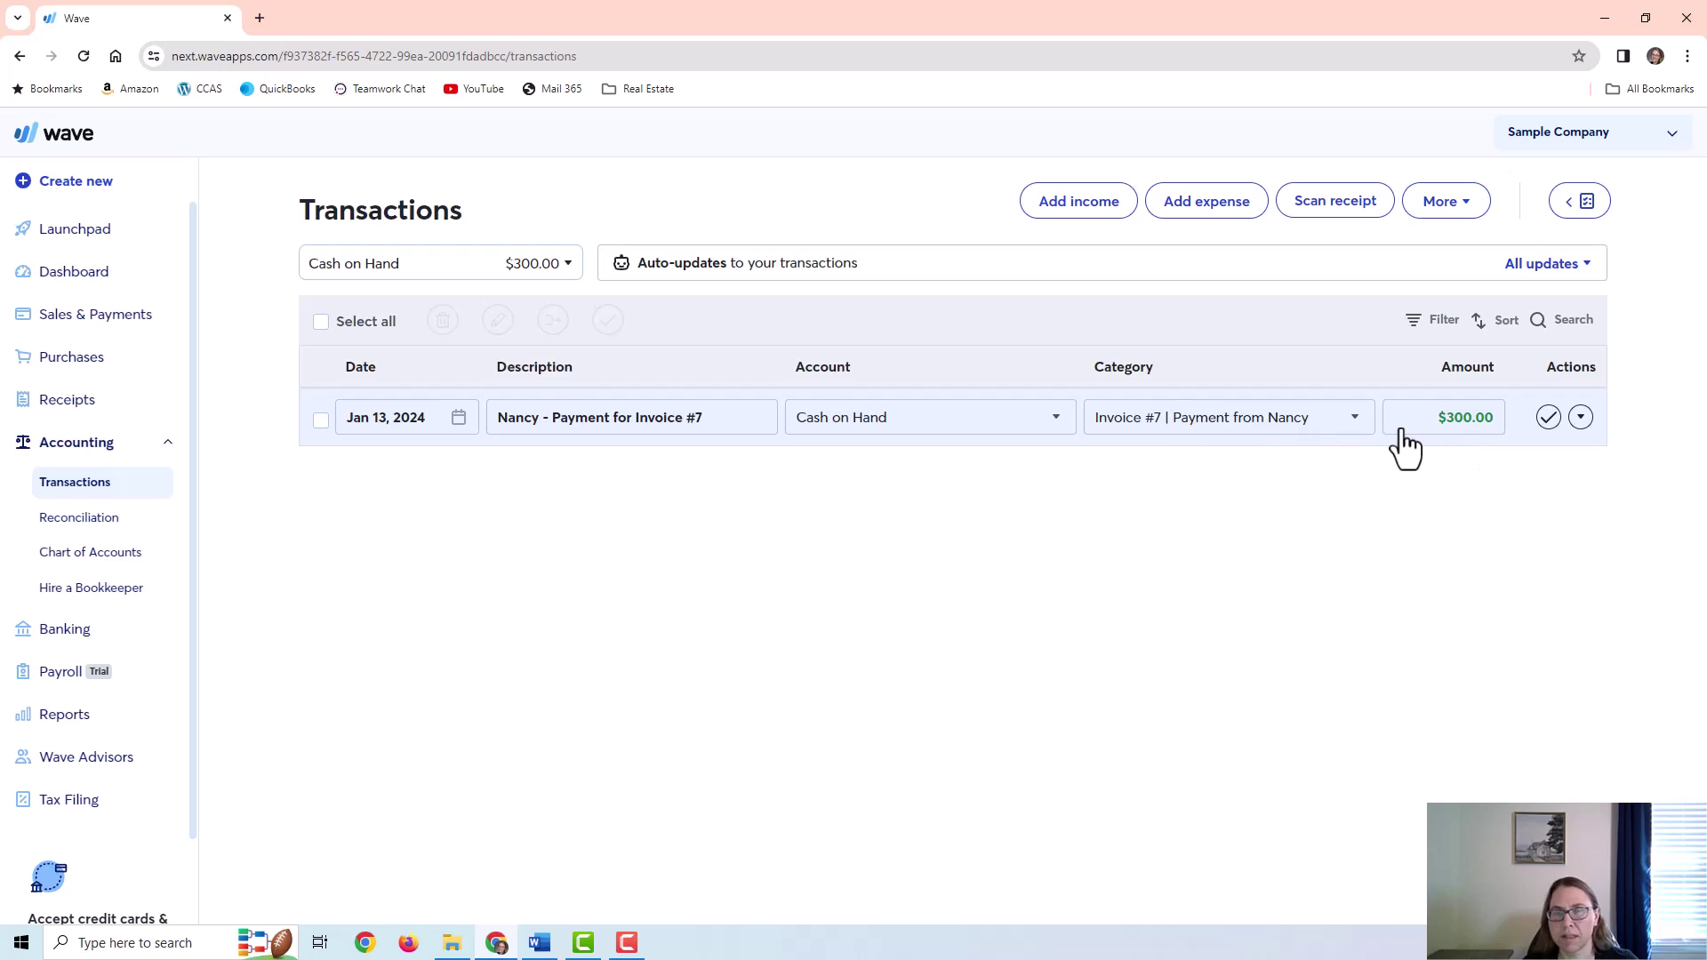
click(538, 264)
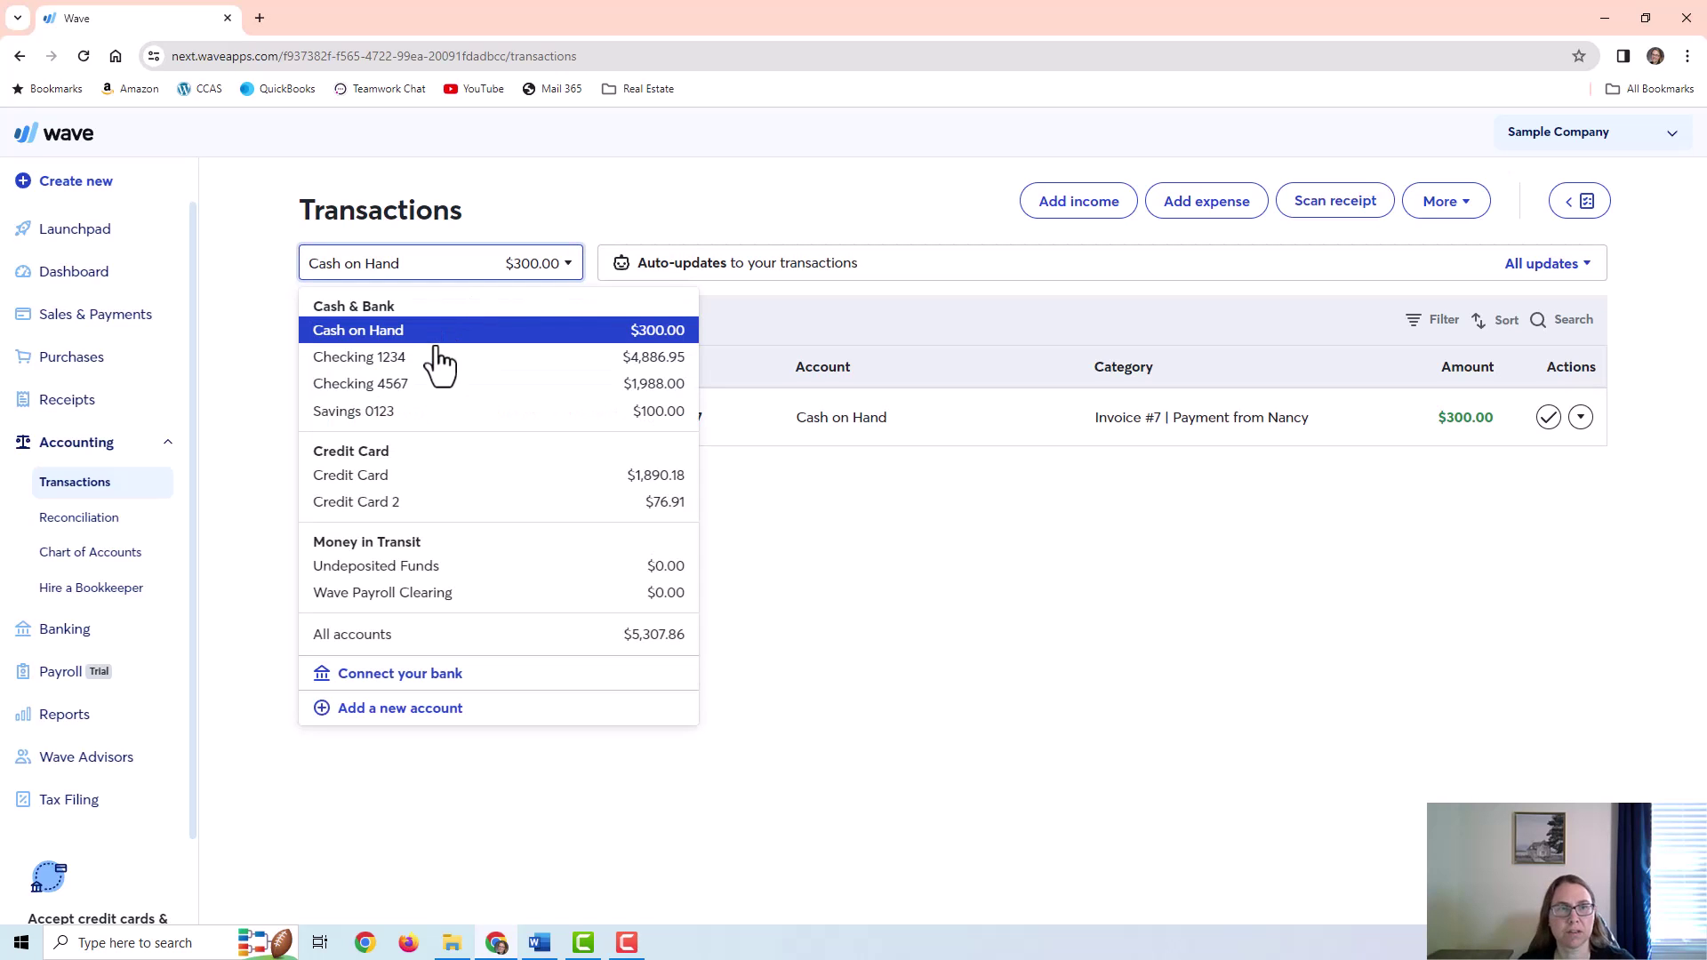
click(432, 358)
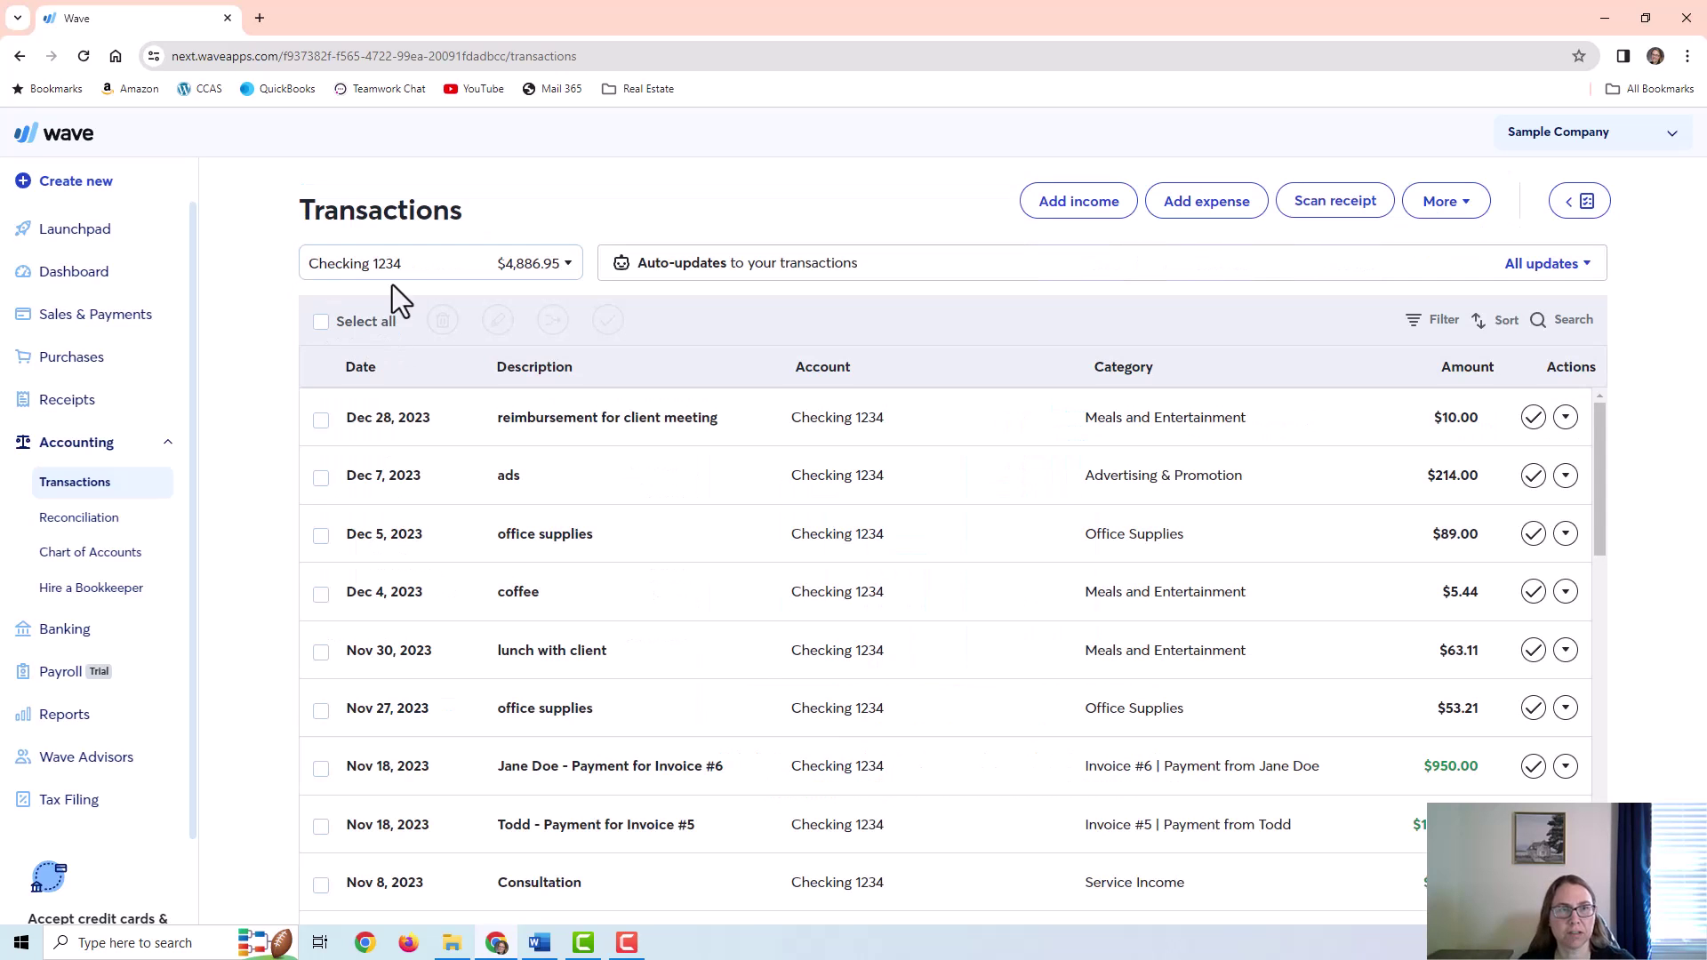
click(1102, 213)
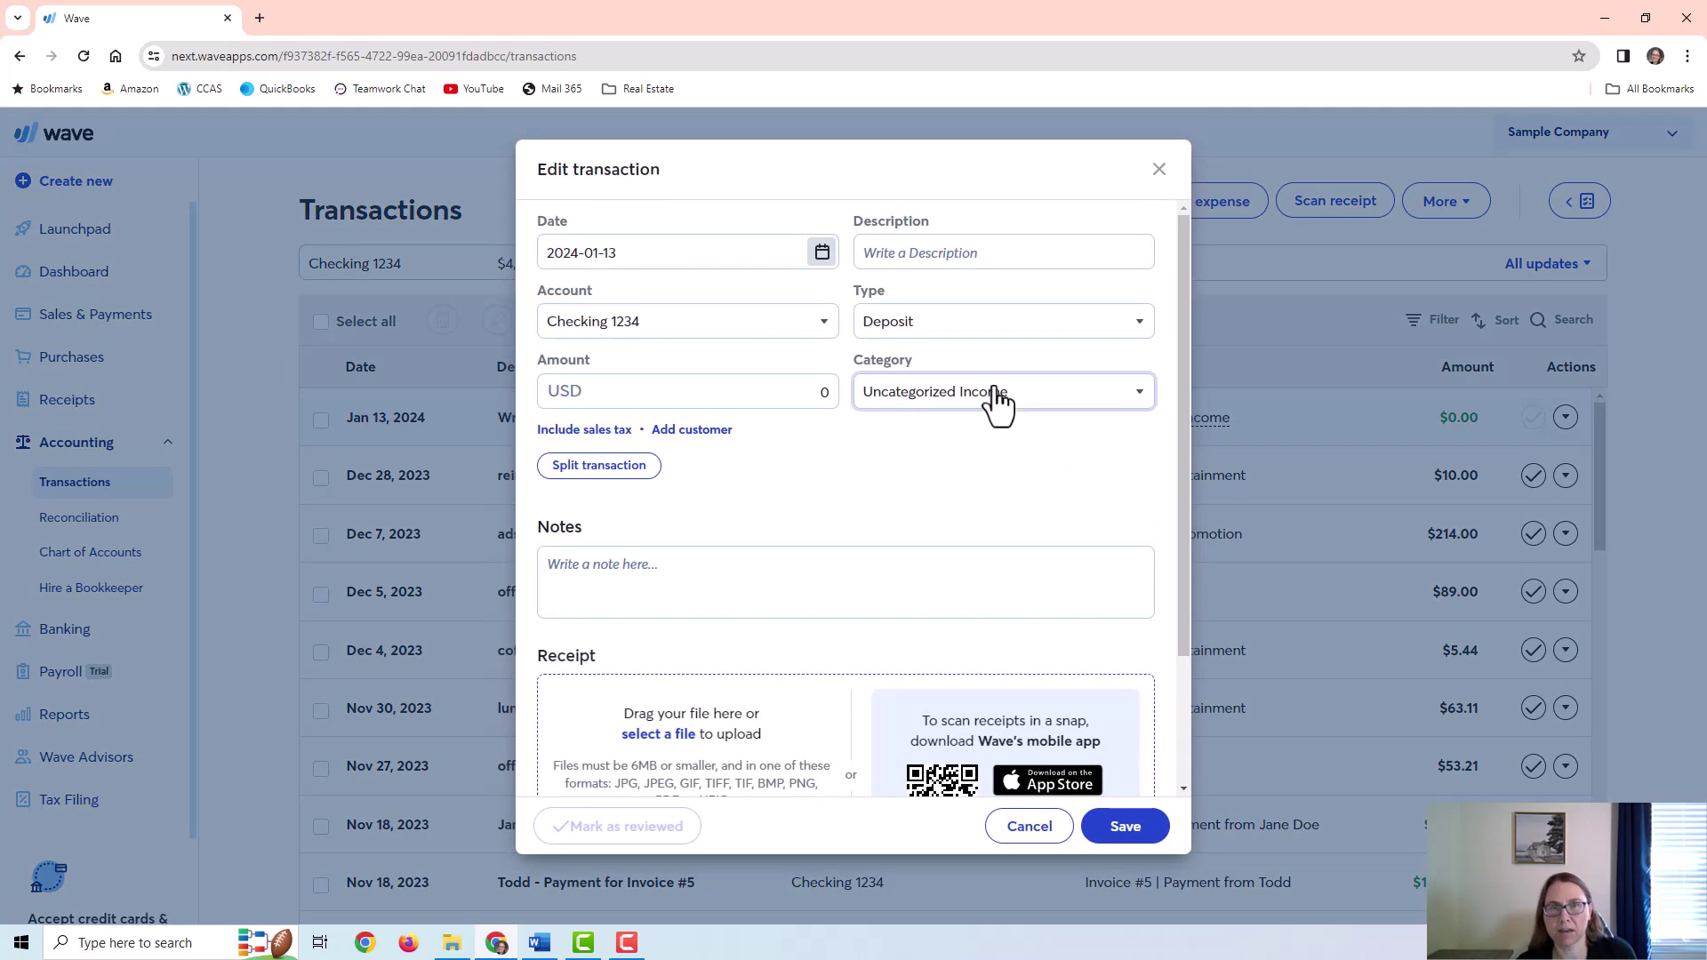
click(997, 398)
scroll(919, 541, down, 2)
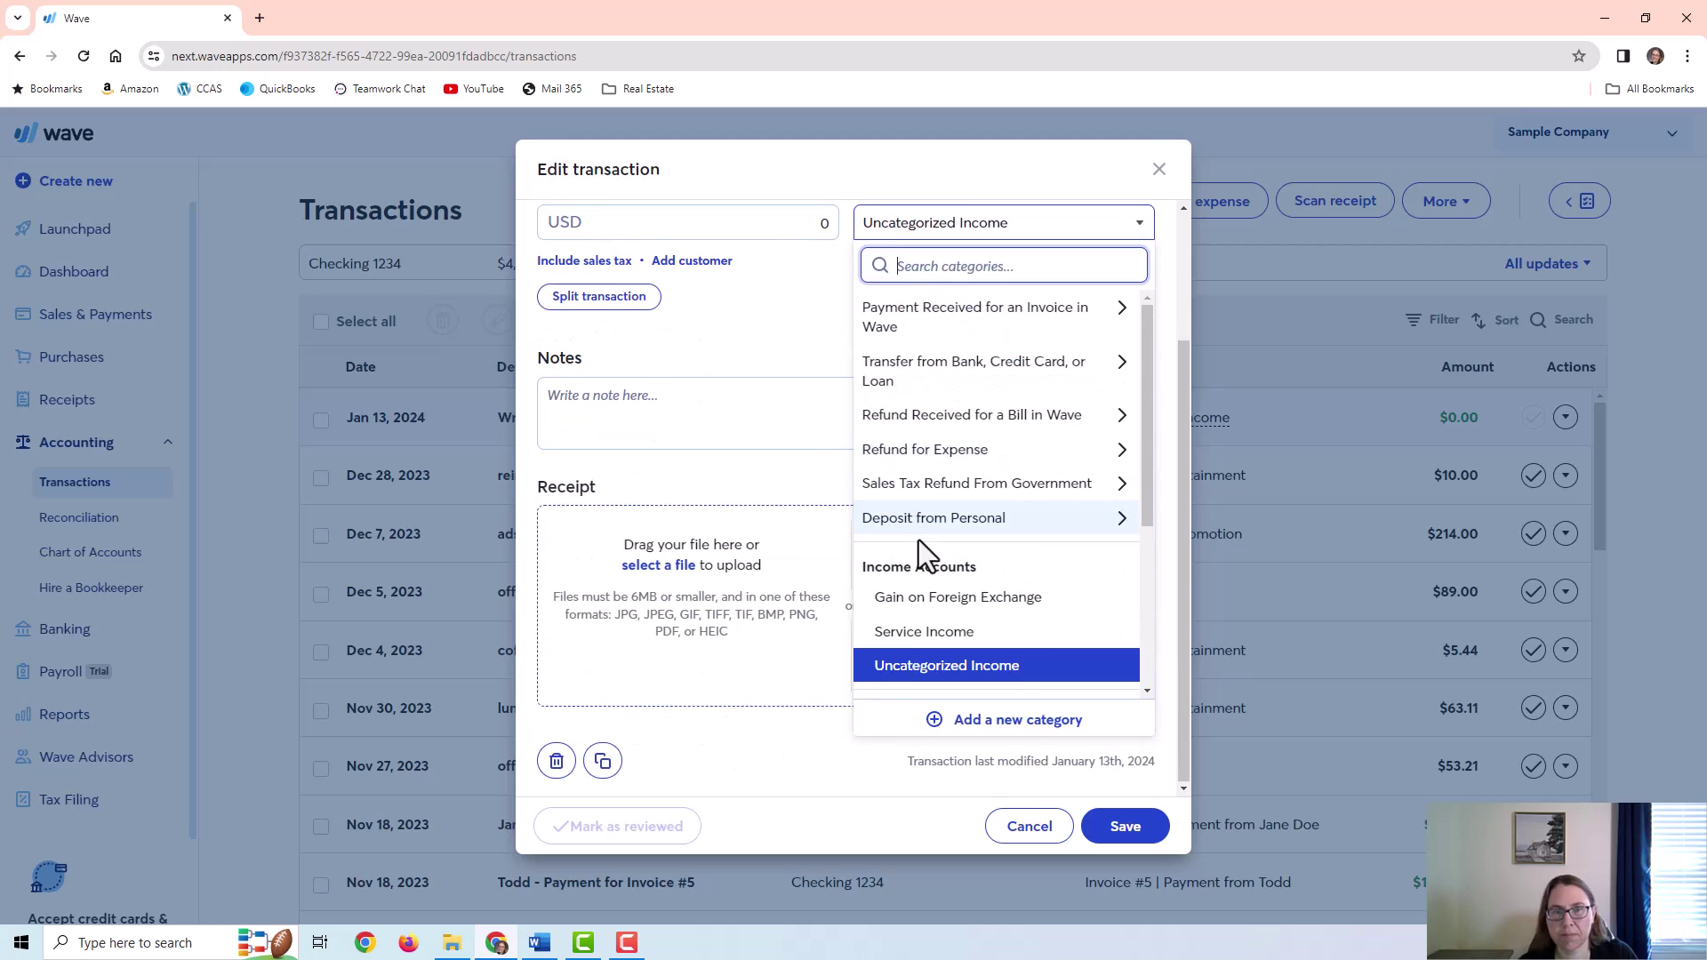
click(896, 629)
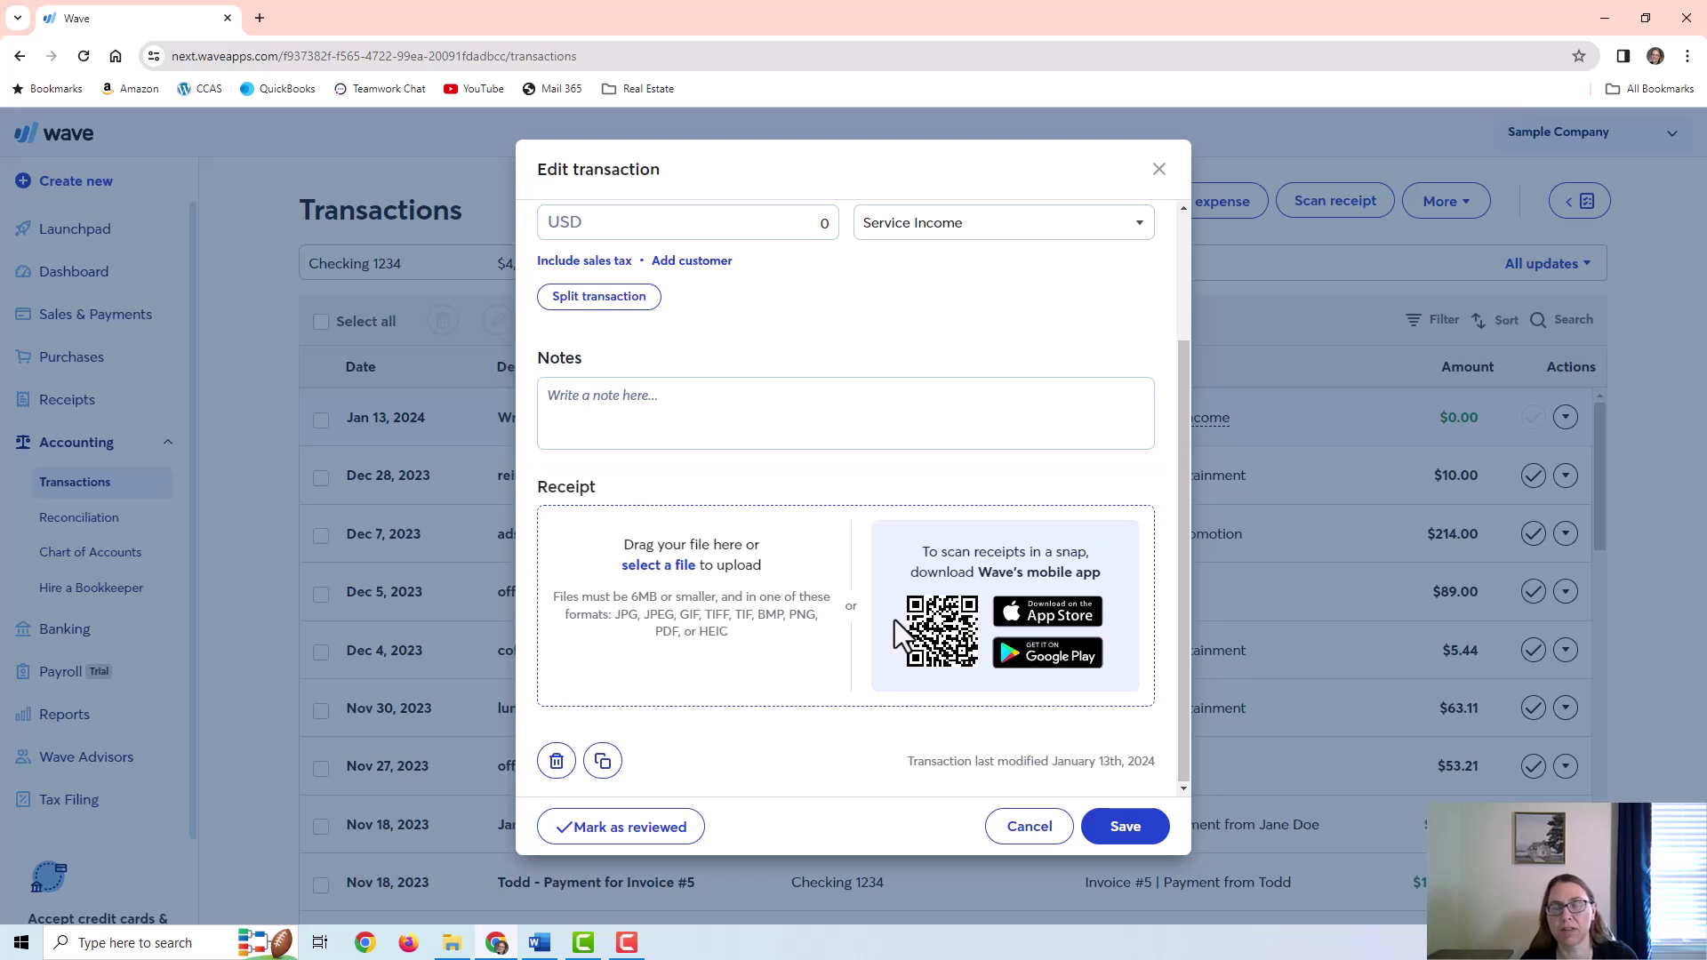
key(Escape)
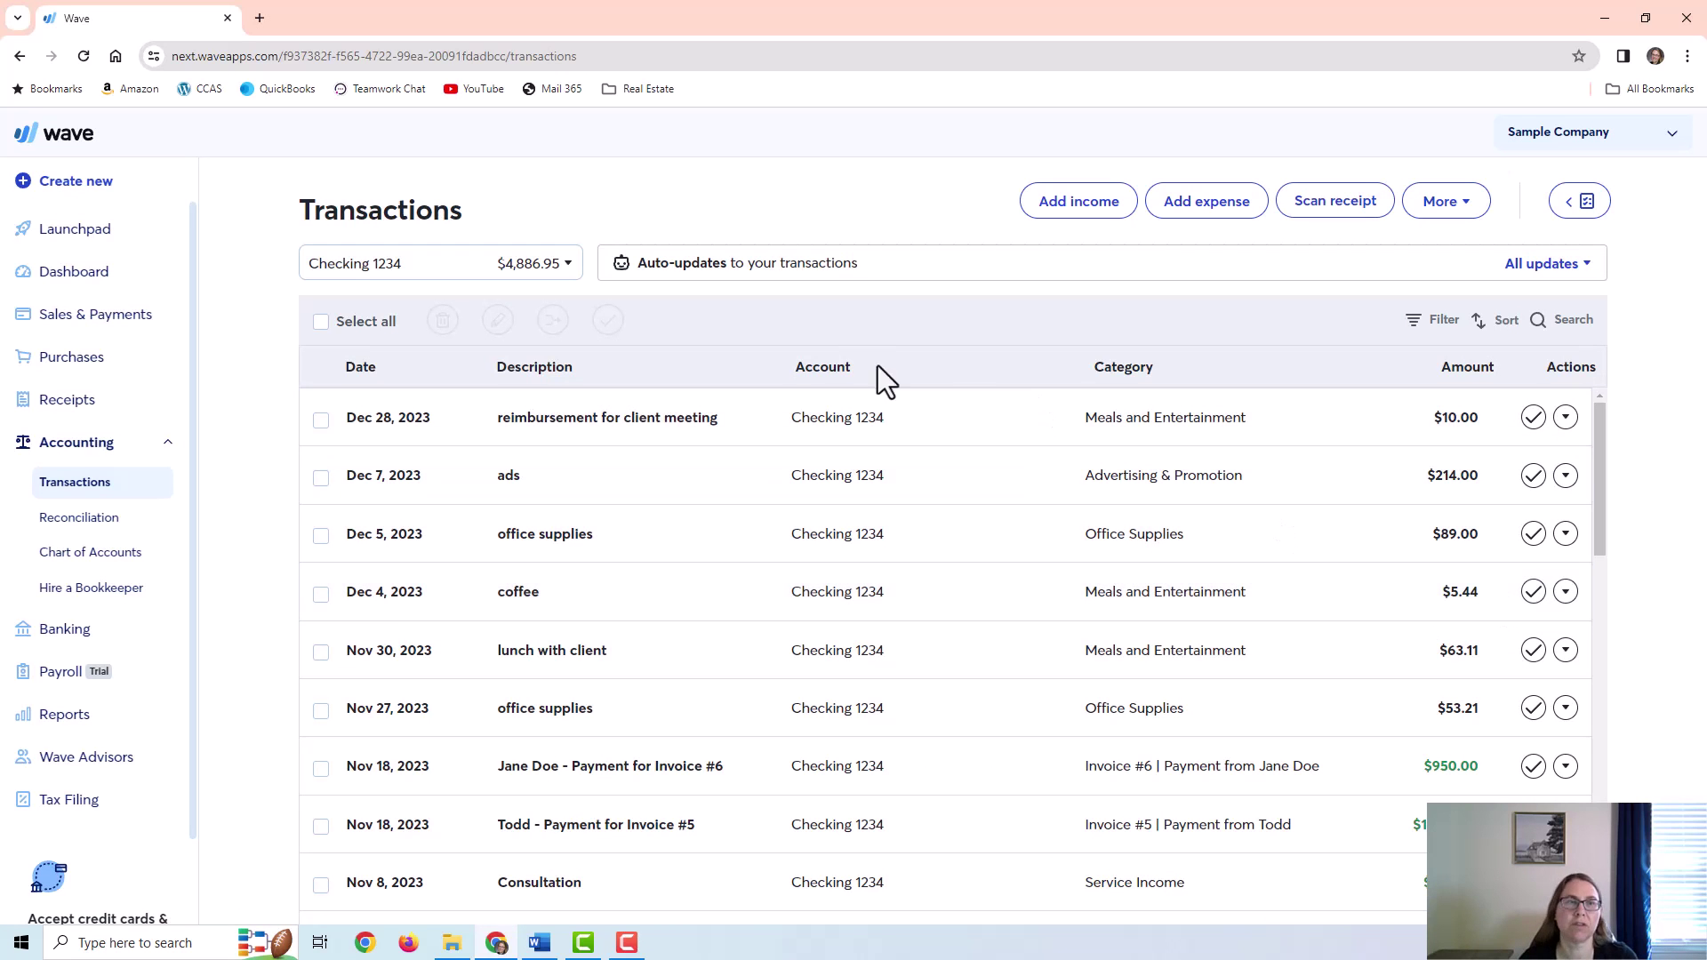
Compare the transaction lists of the Cash on Hand and Checking 1234 accounts, finishing on Cash on Hand
click(500, 250)
click(436, 327)
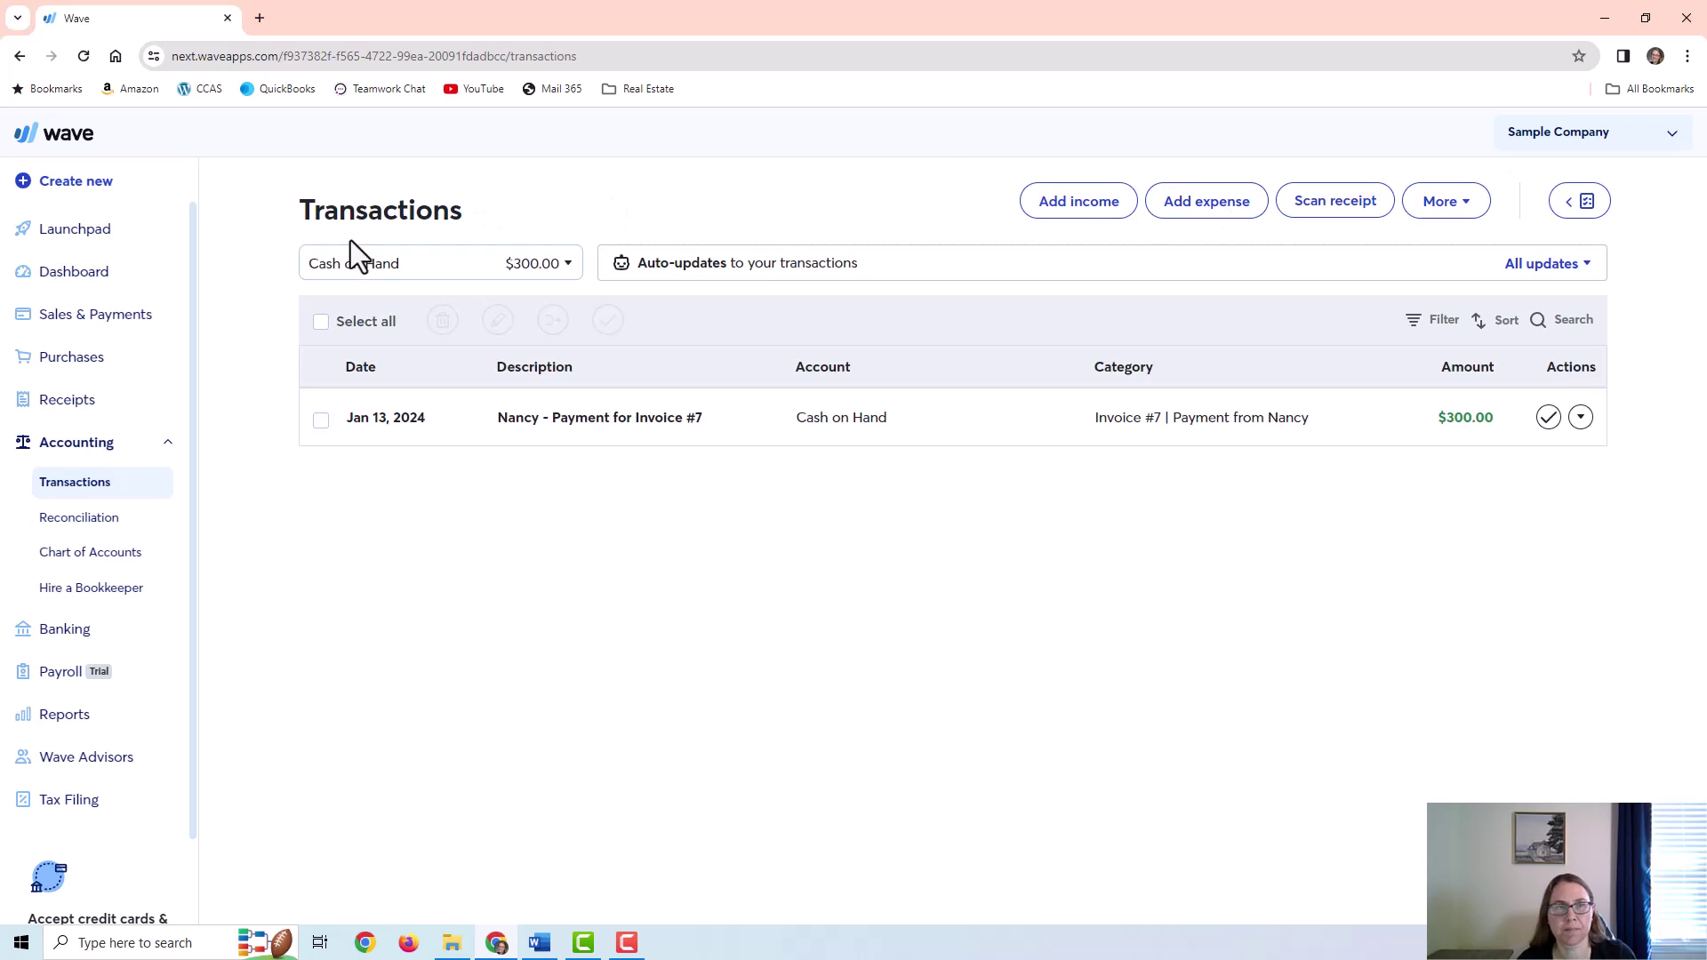
click(355, 263)
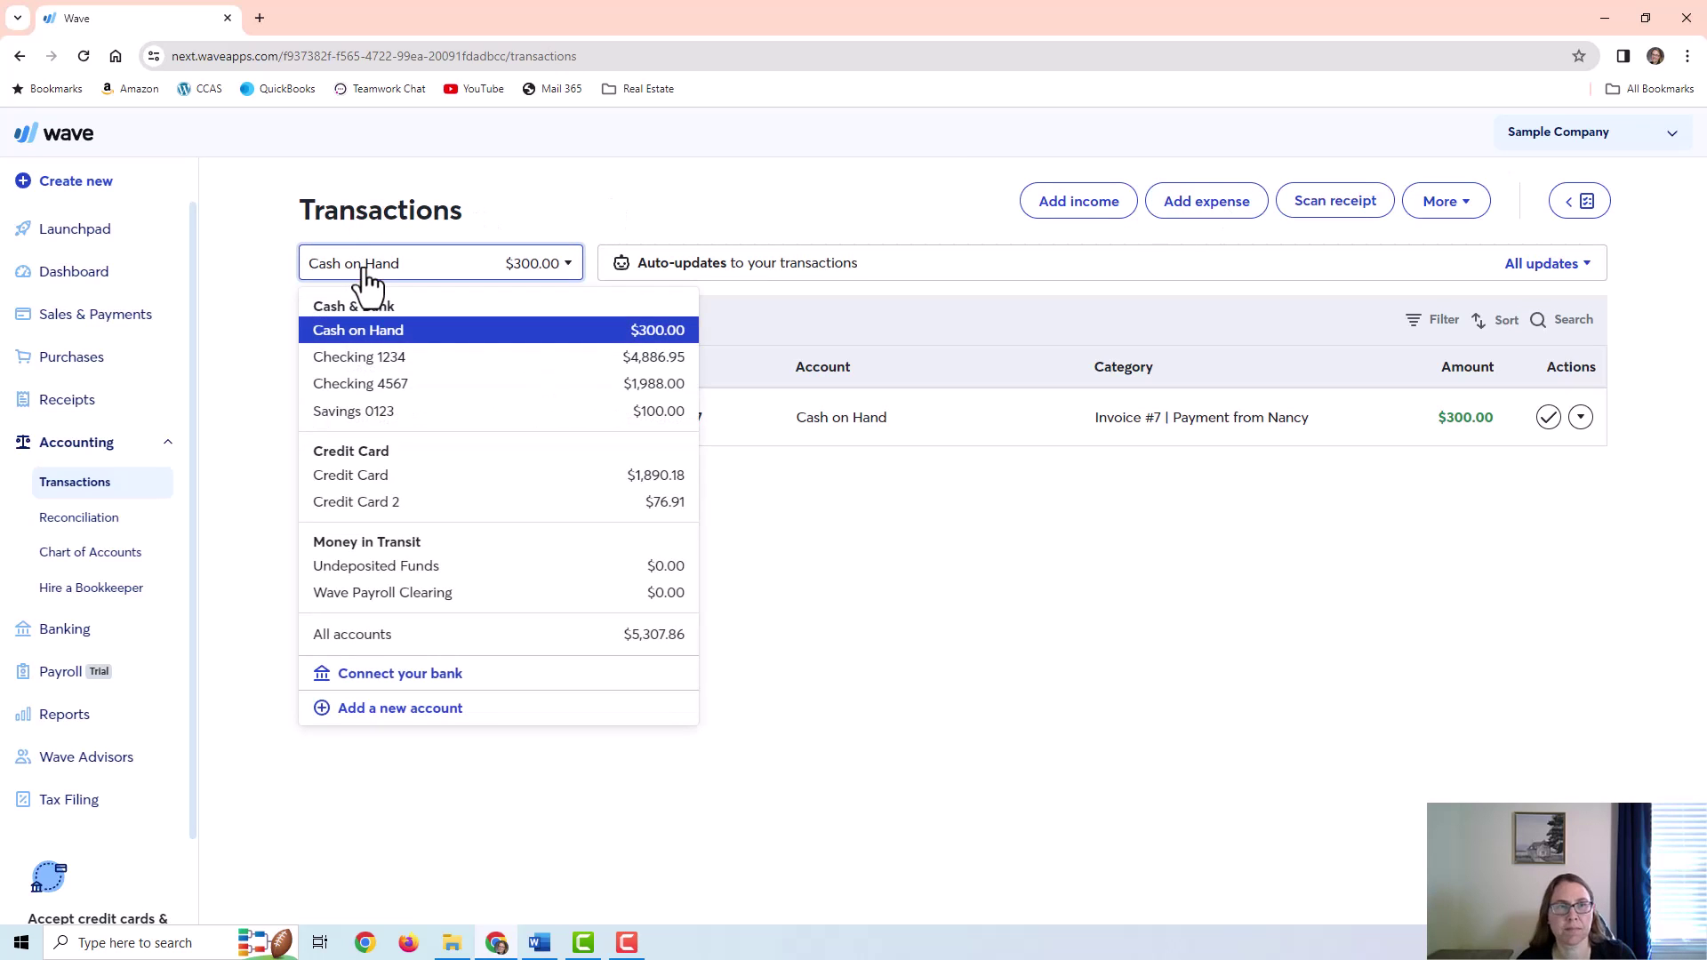
click(380, 361)
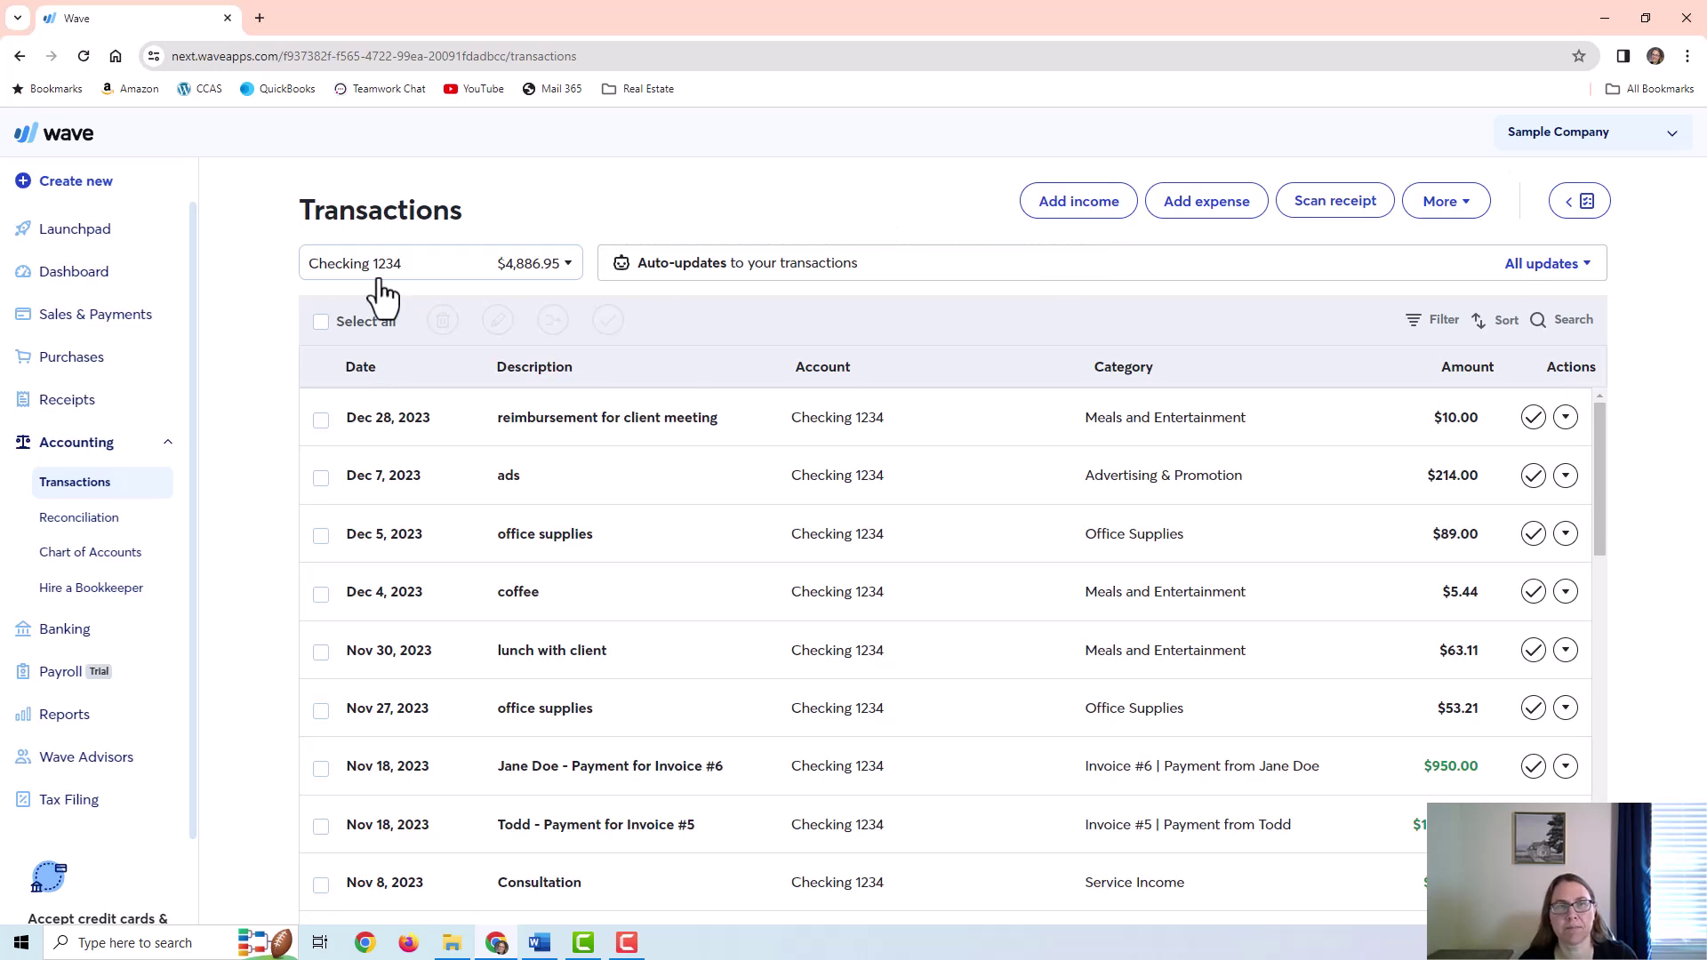
click(412, 271)
click(413, 331)
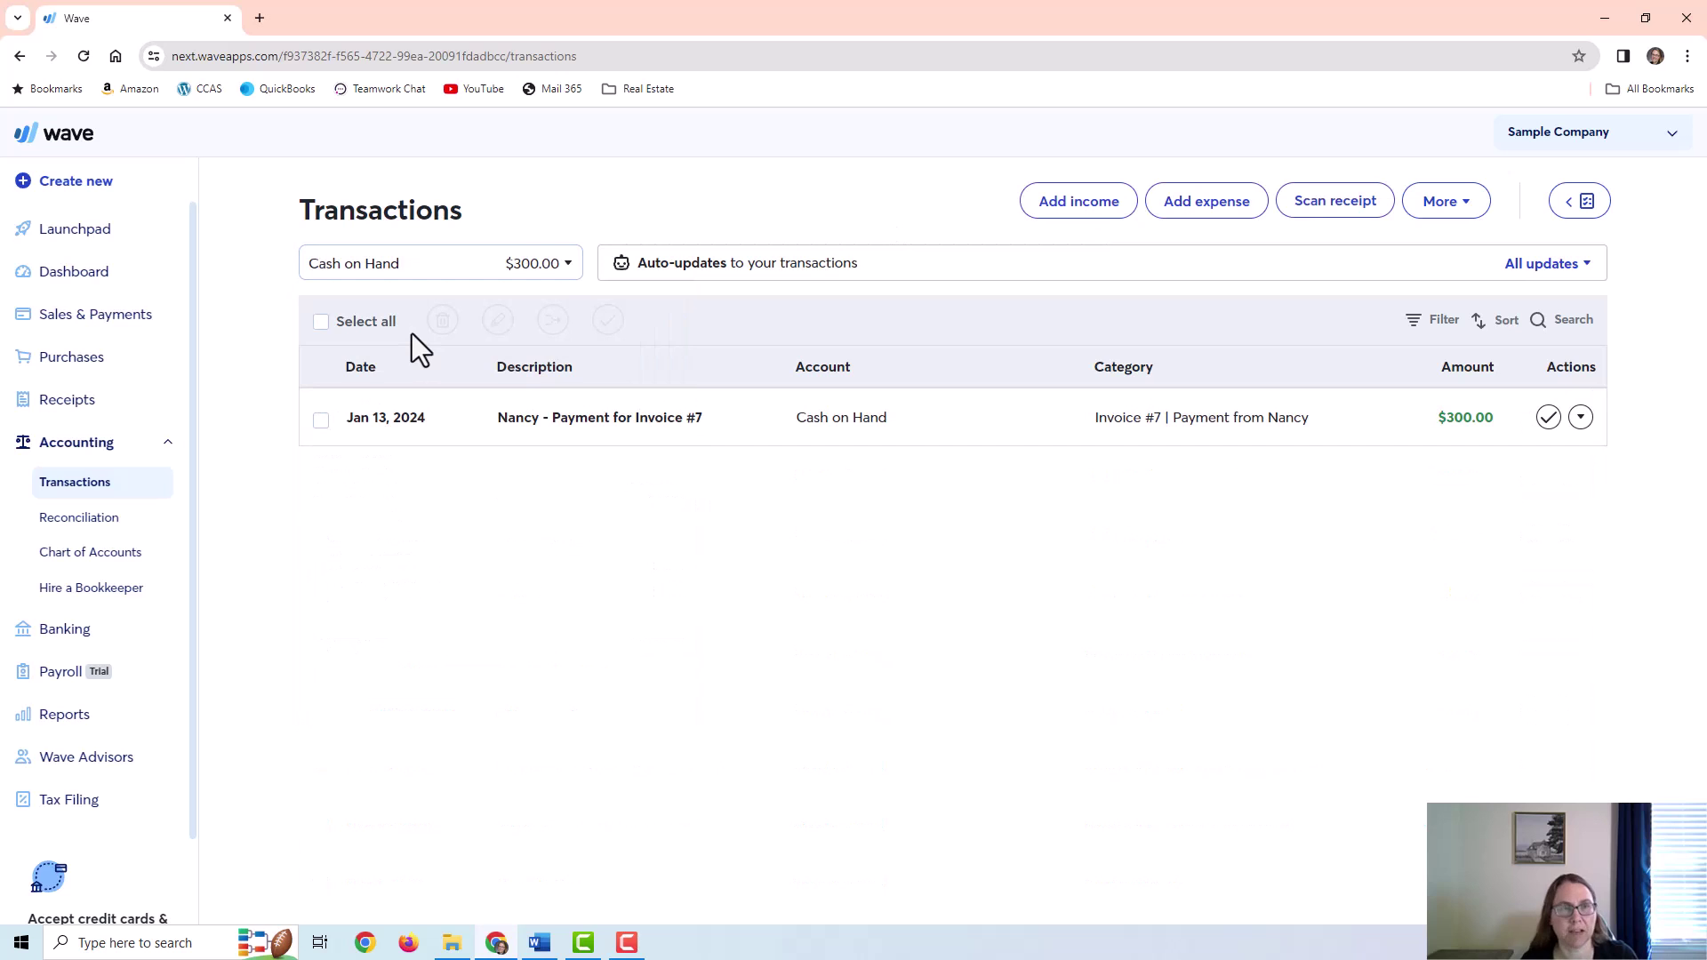
Add an expense transaction in Cash on Hand and categorize it as a bank transfer to Checking 1234
click(1212, 218)
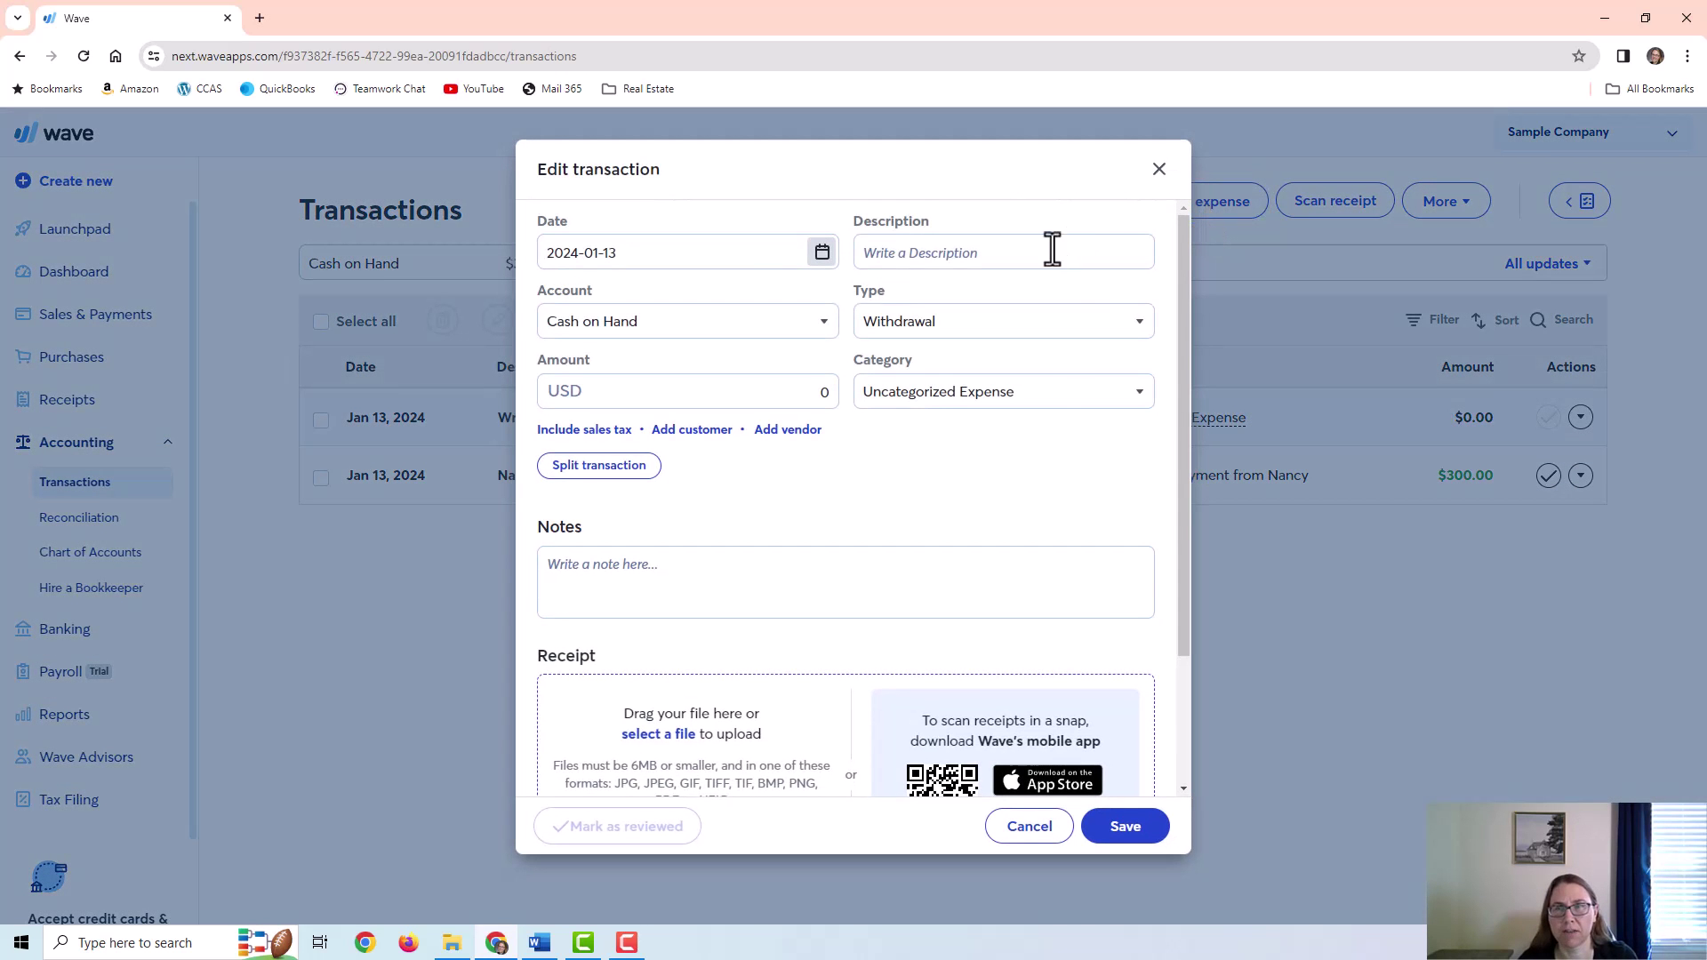
click(979, 405)
scroll(972, 591, down, 5)
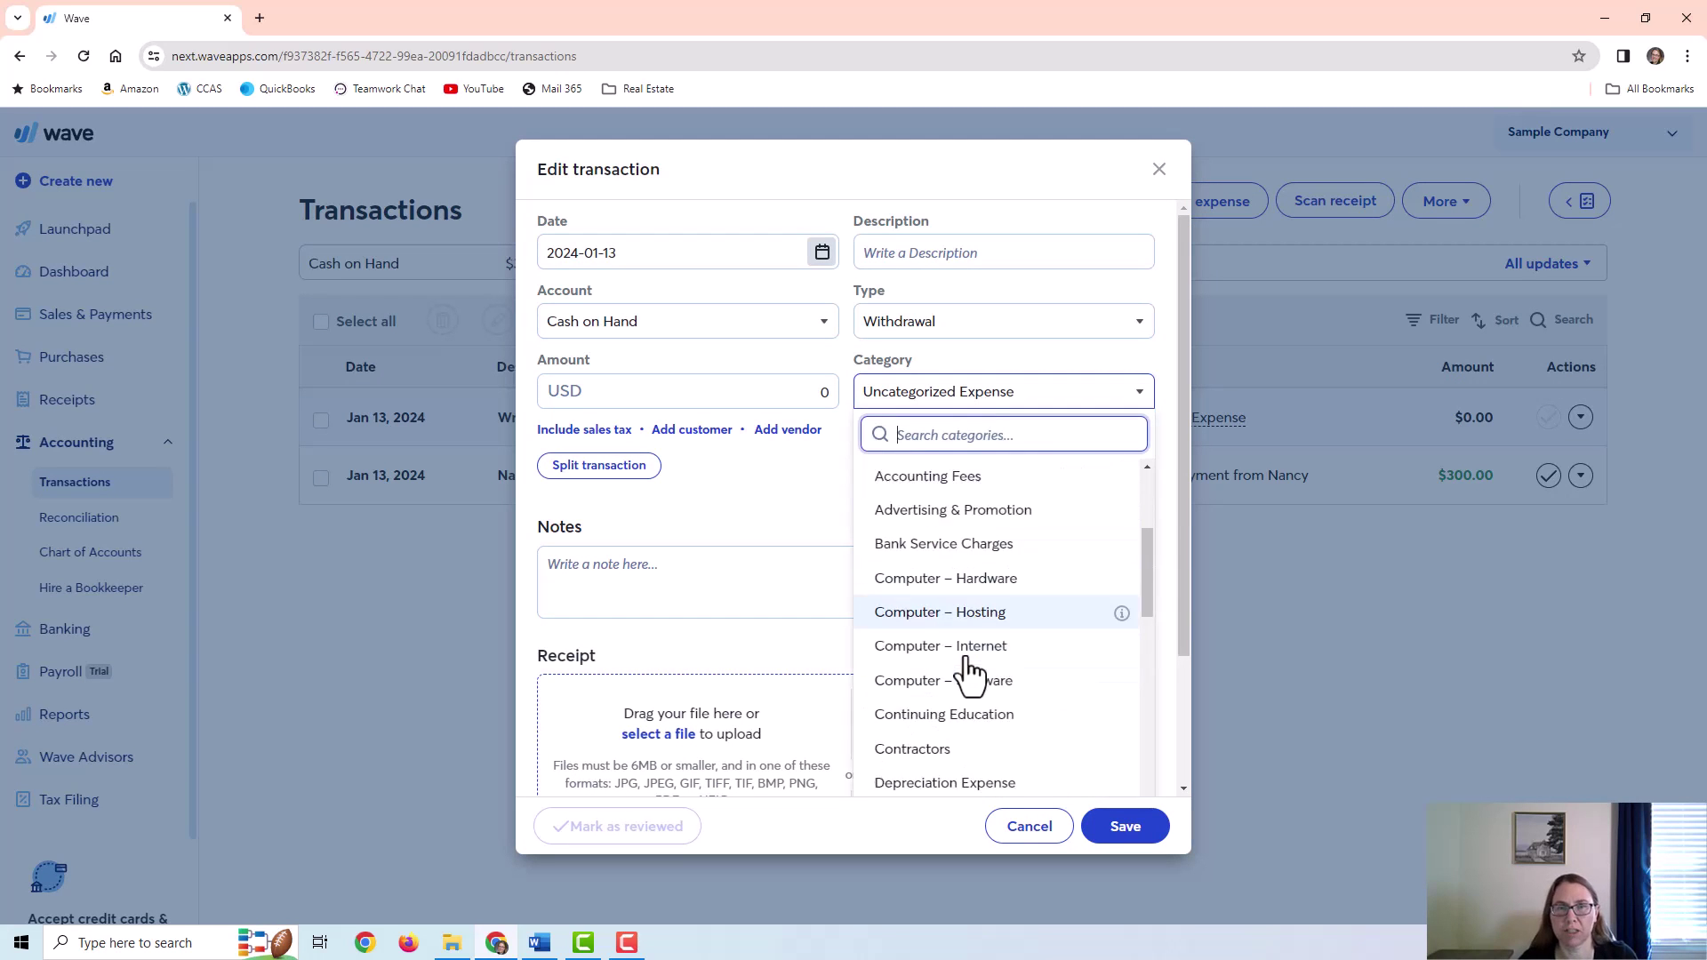
scroll(969, 658, up, 5)
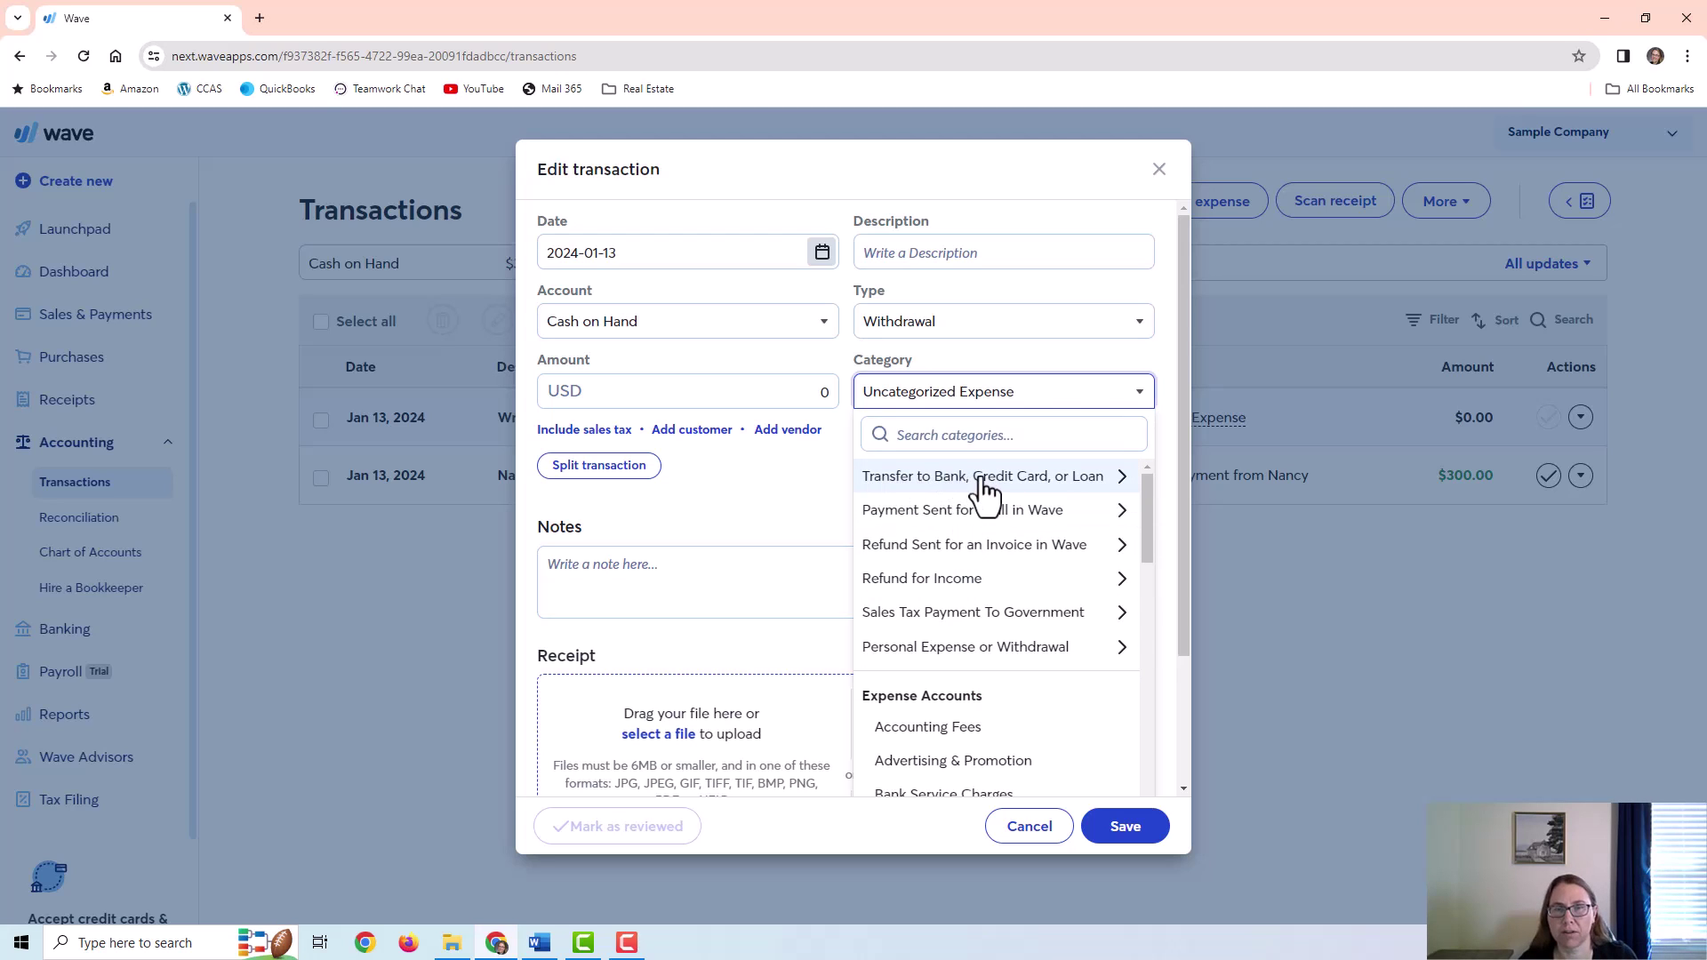
click(987, 484)
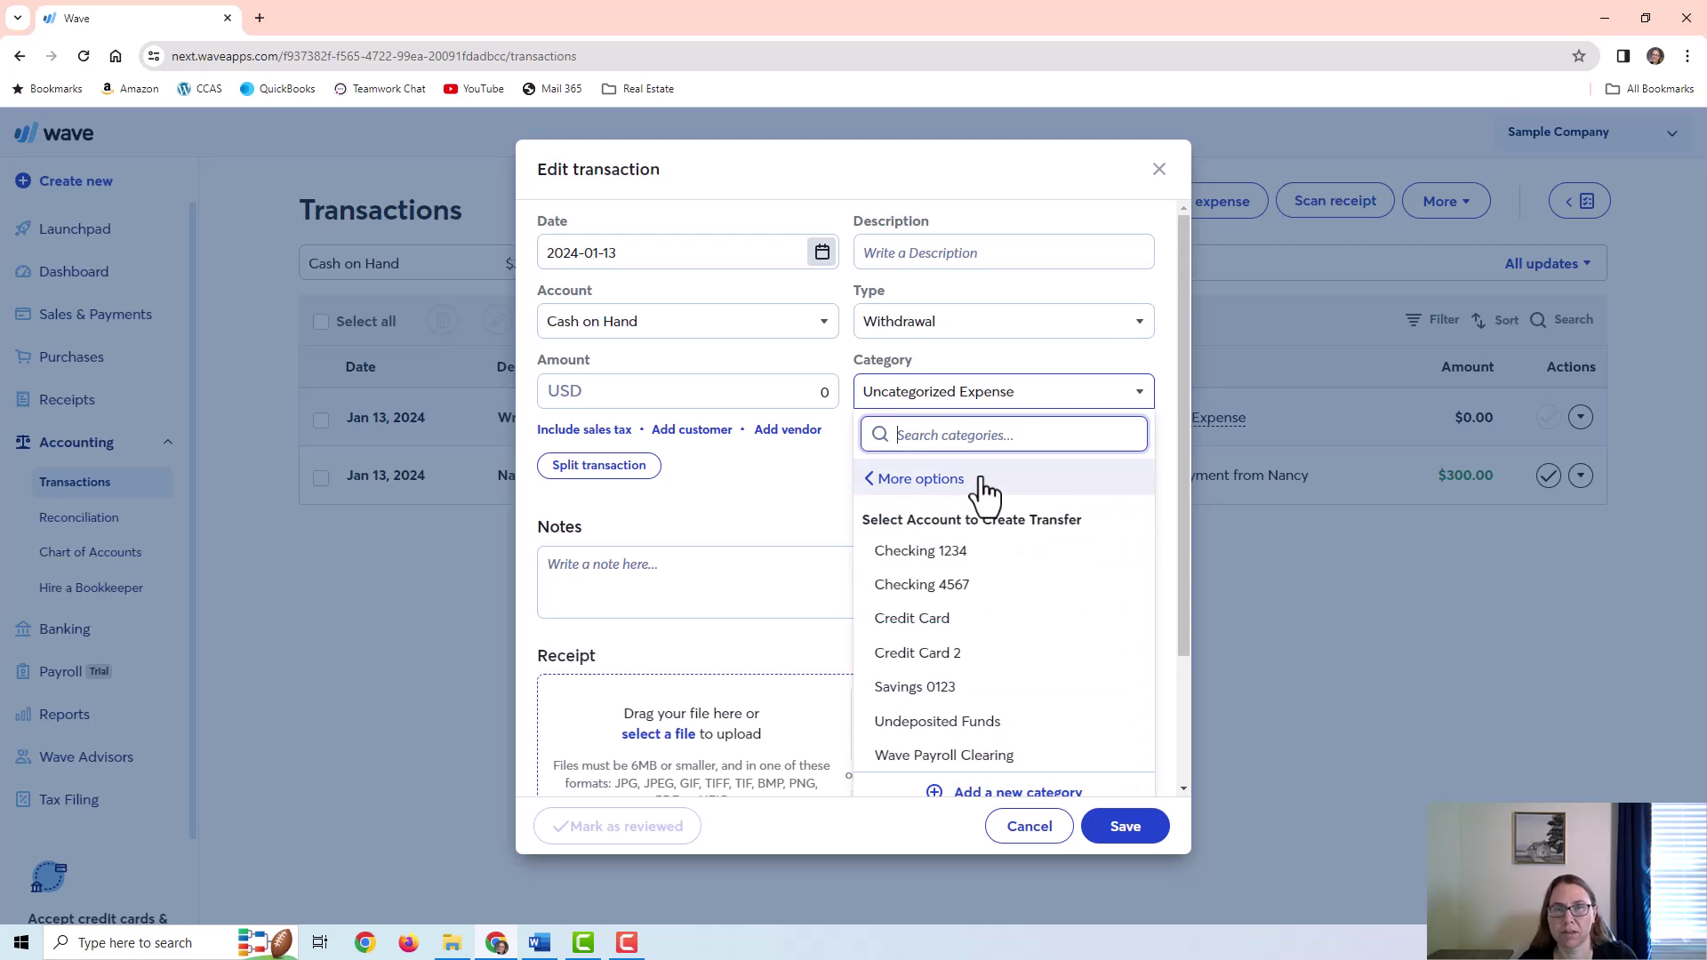
click(953, 553)
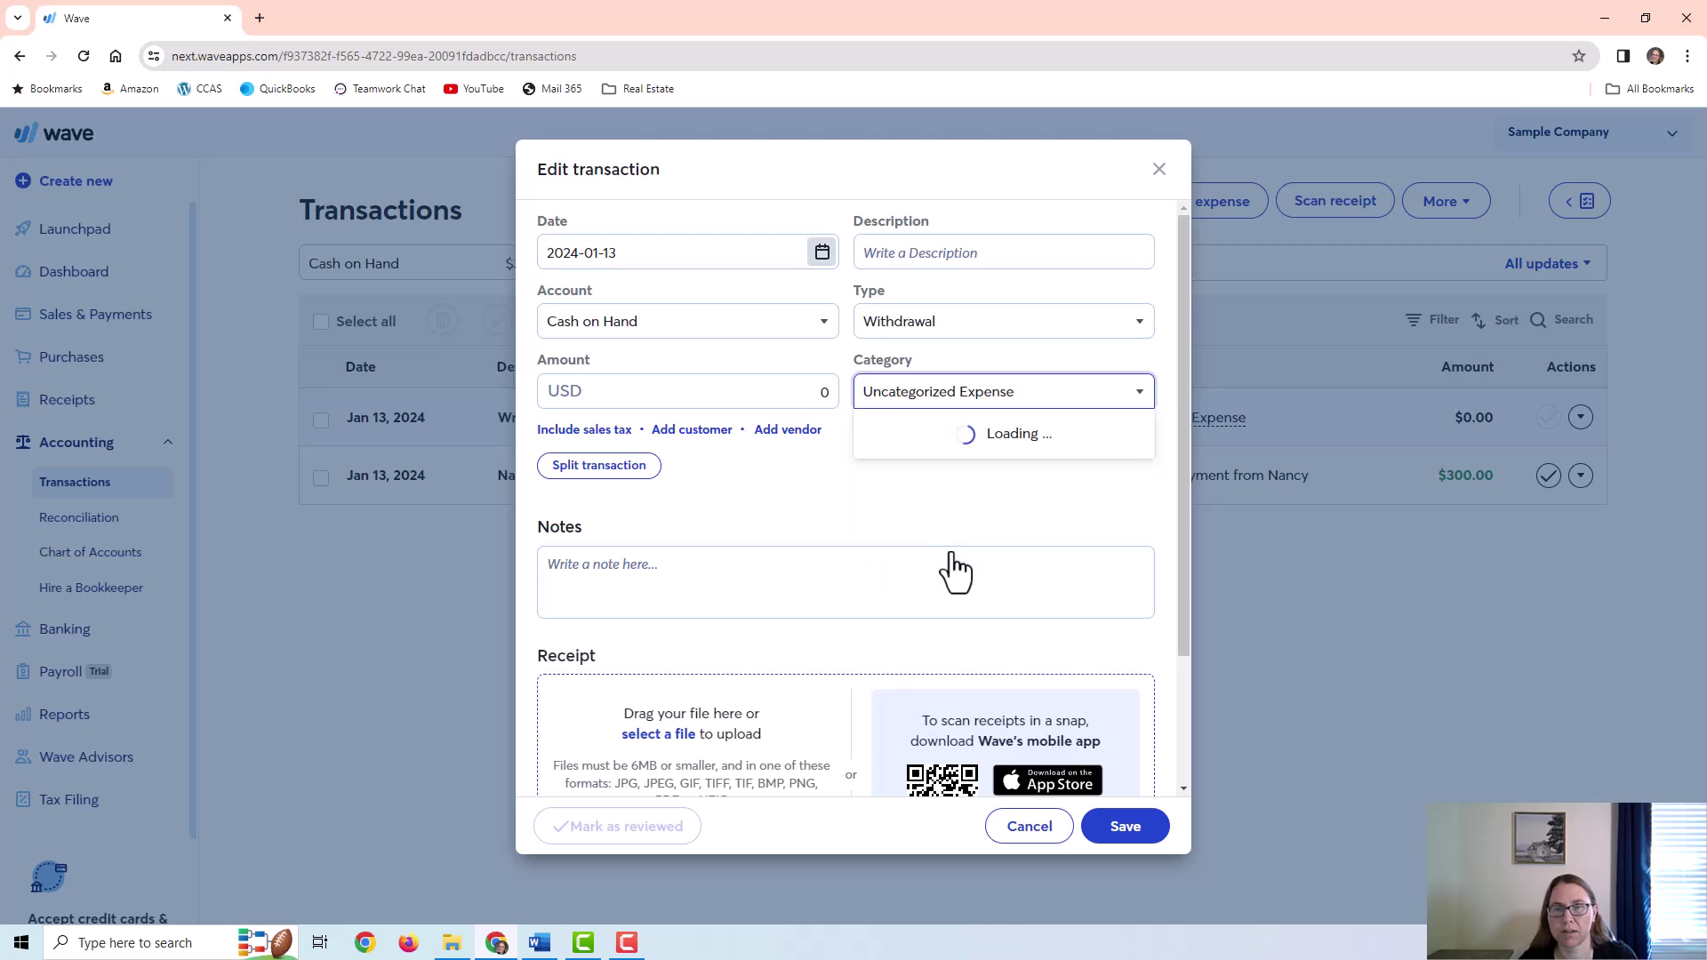
Set the transfer amount to 300.00, describe it as a cash deposit from the customer, keep Cash on Hand as the account, and save
click(807, 396)
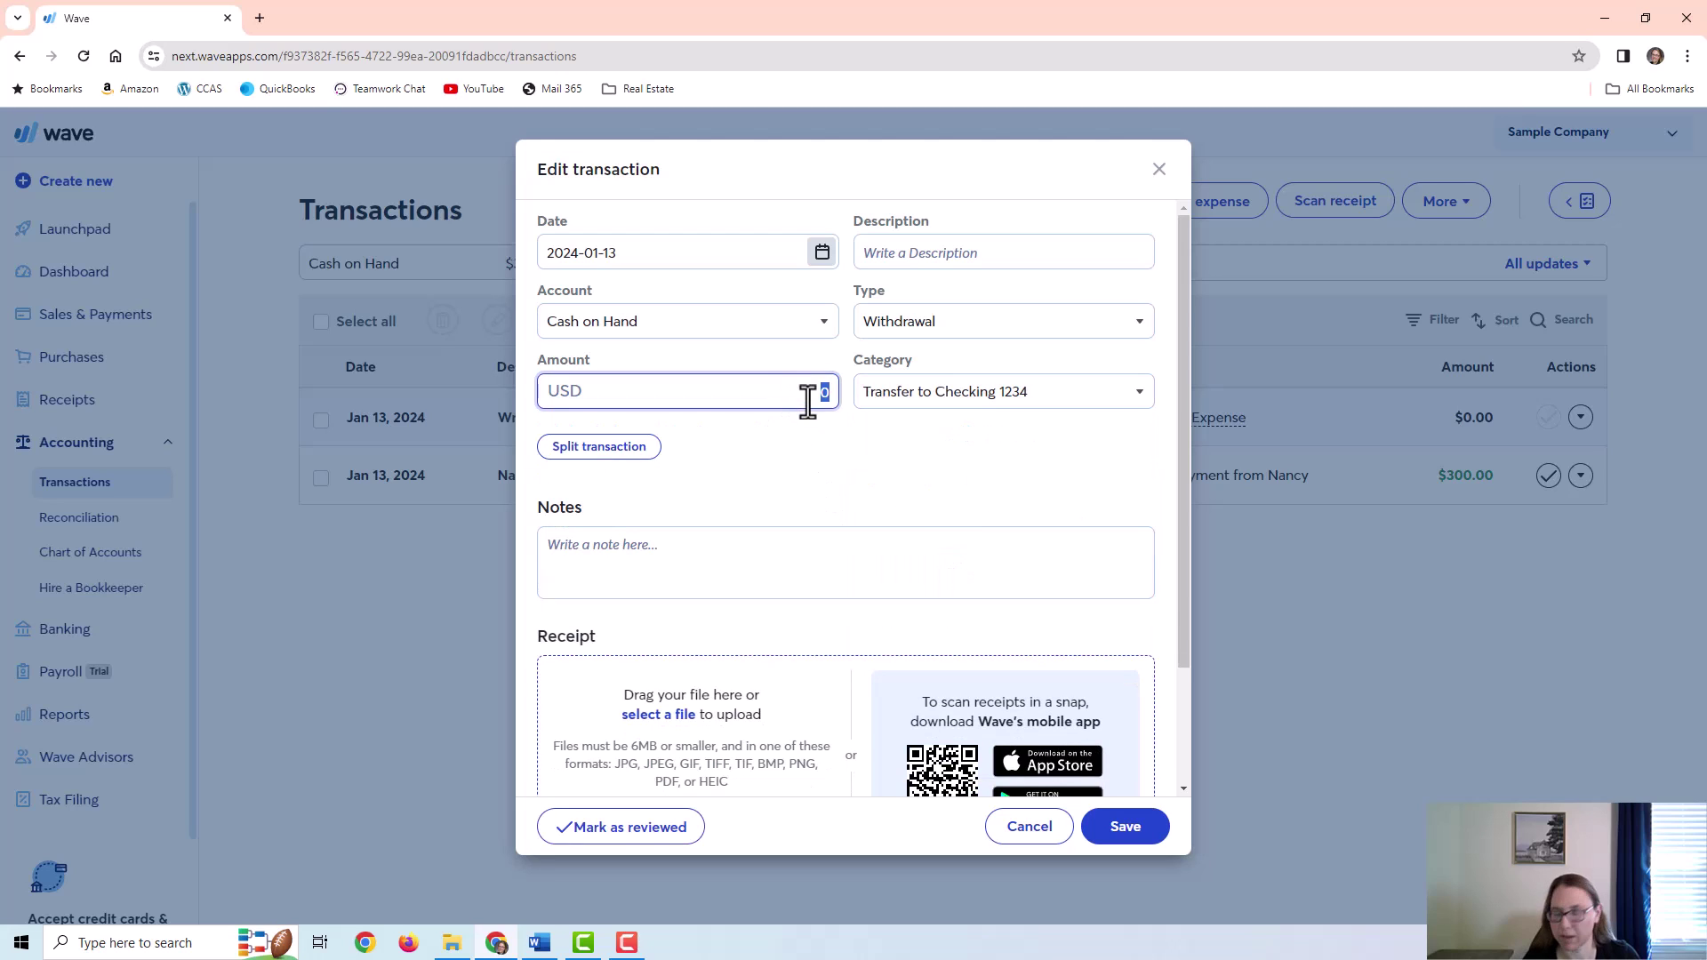
click(945, 254)
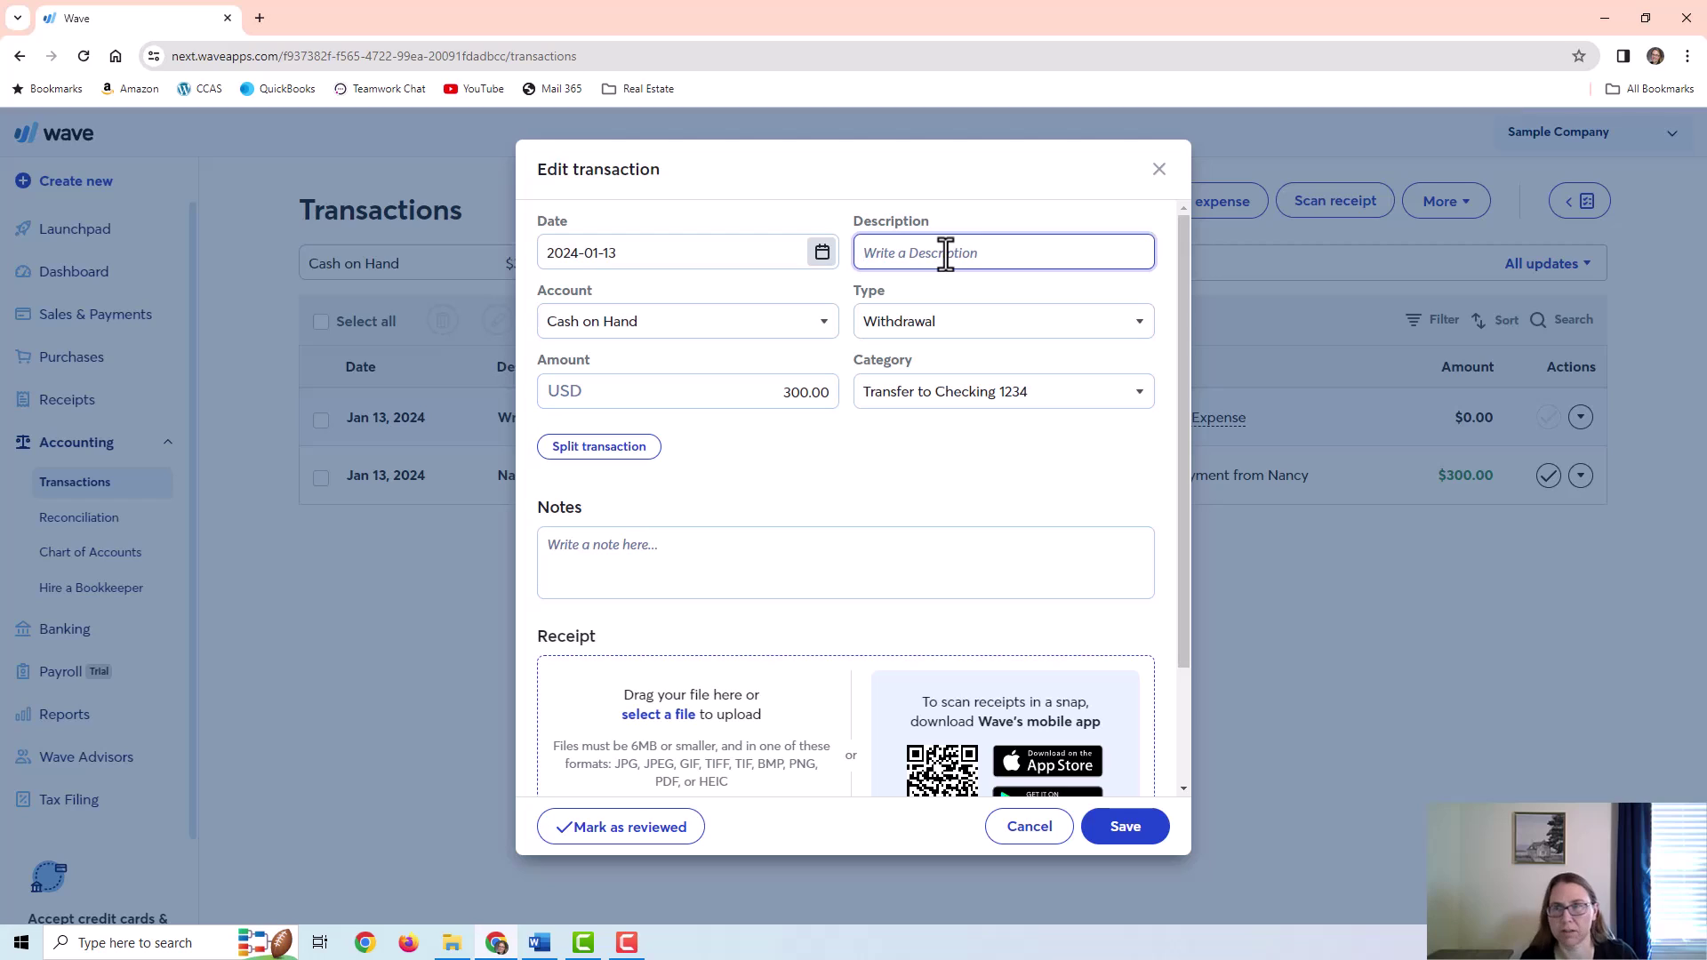
text(cash deposit from Nancy)
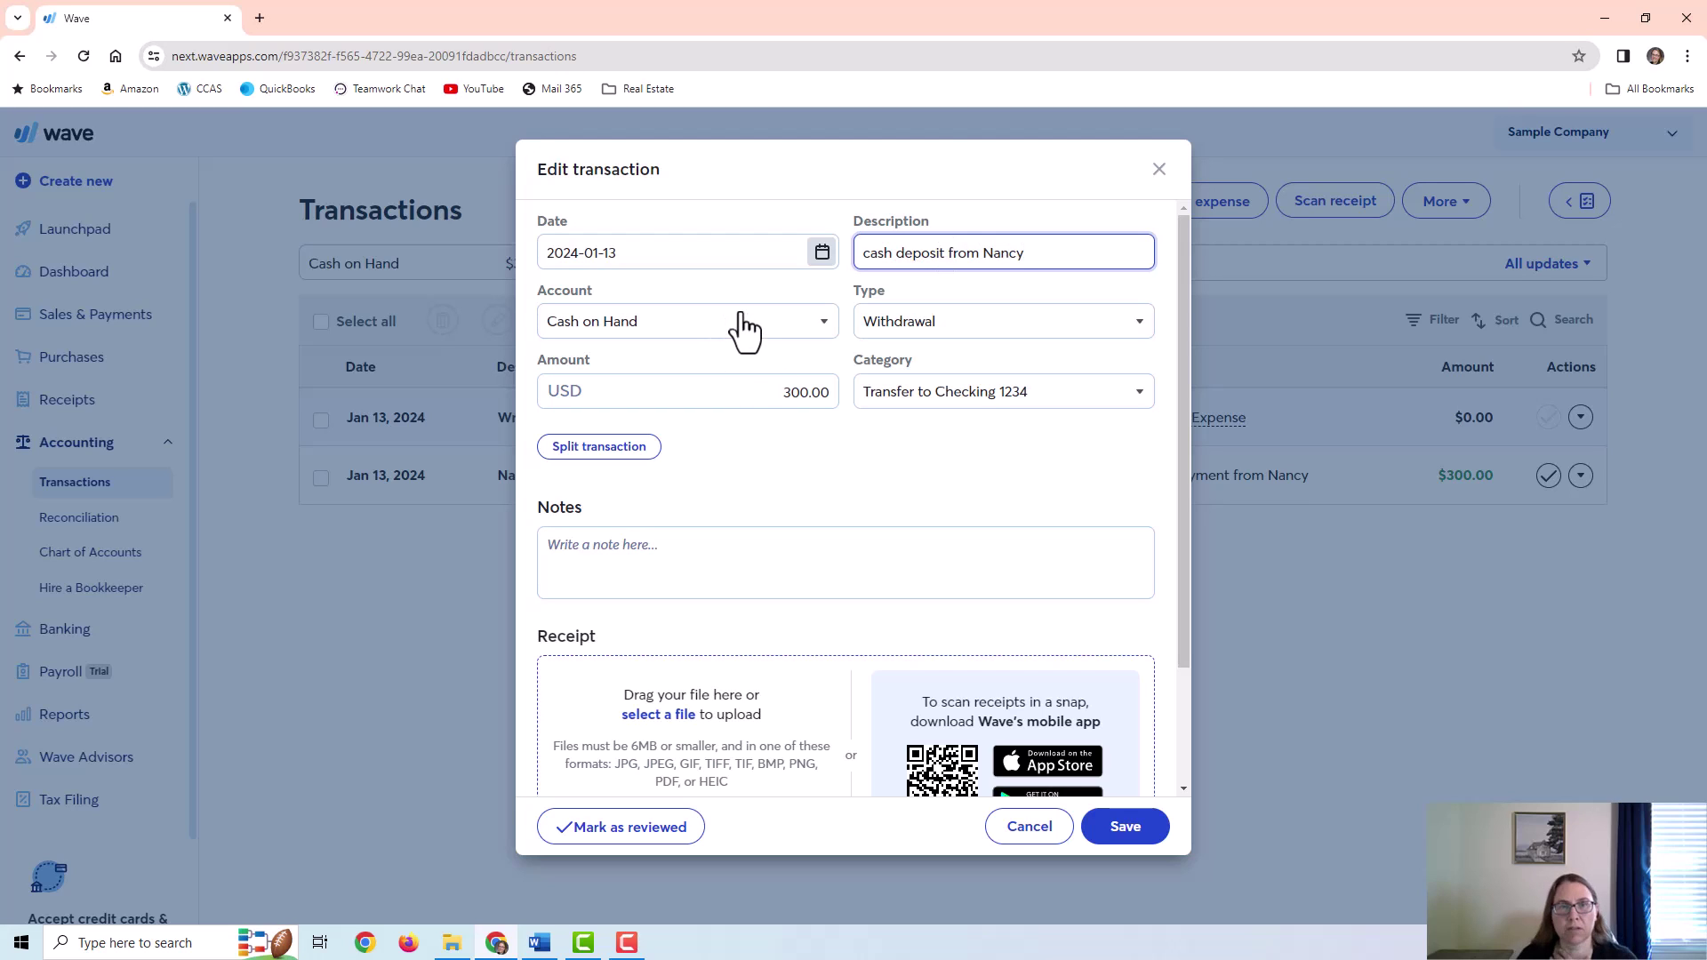
click(702, 331)
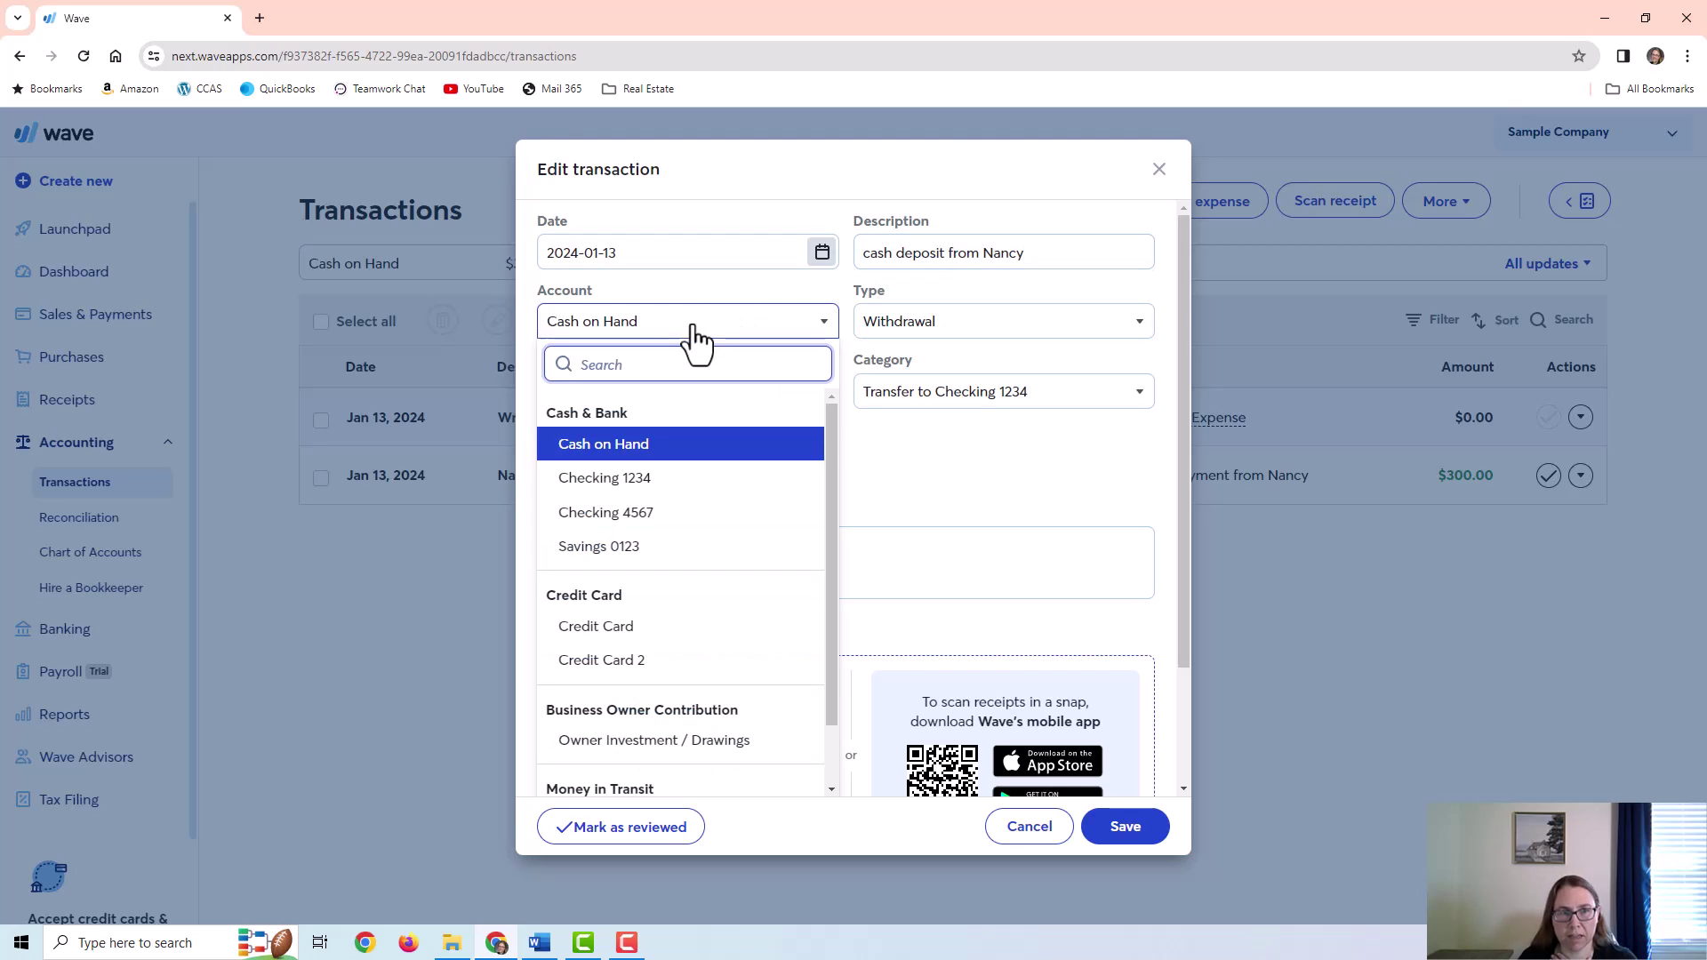
click(698, 336)
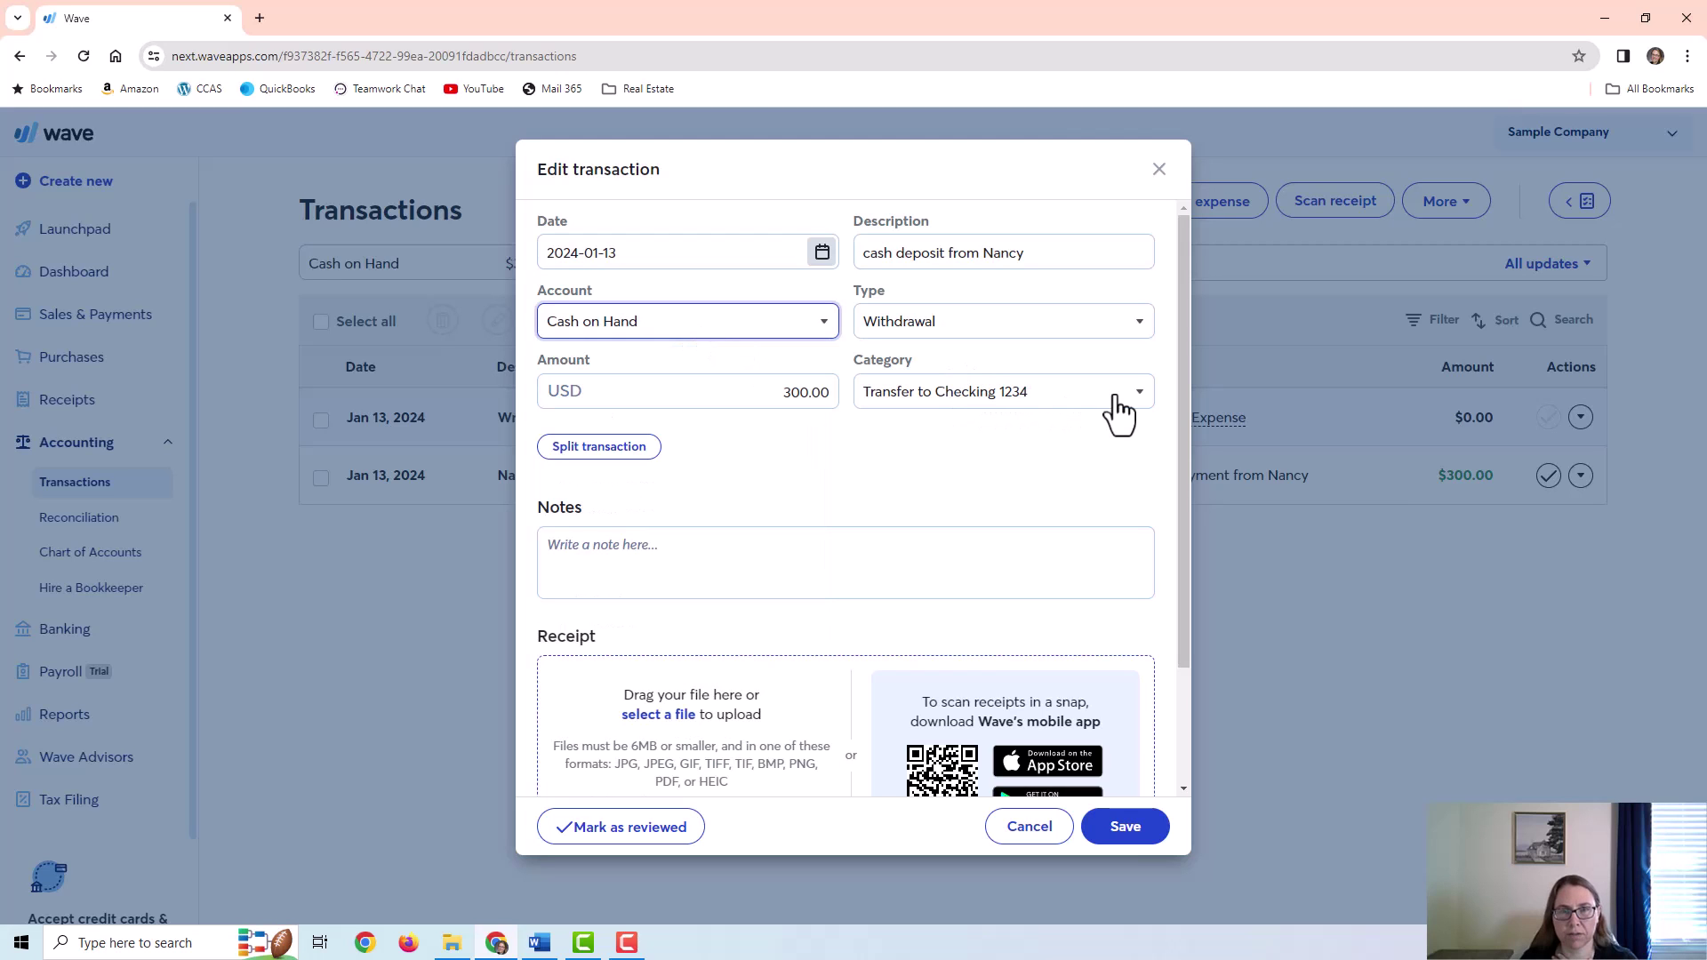
click(1122, 826)
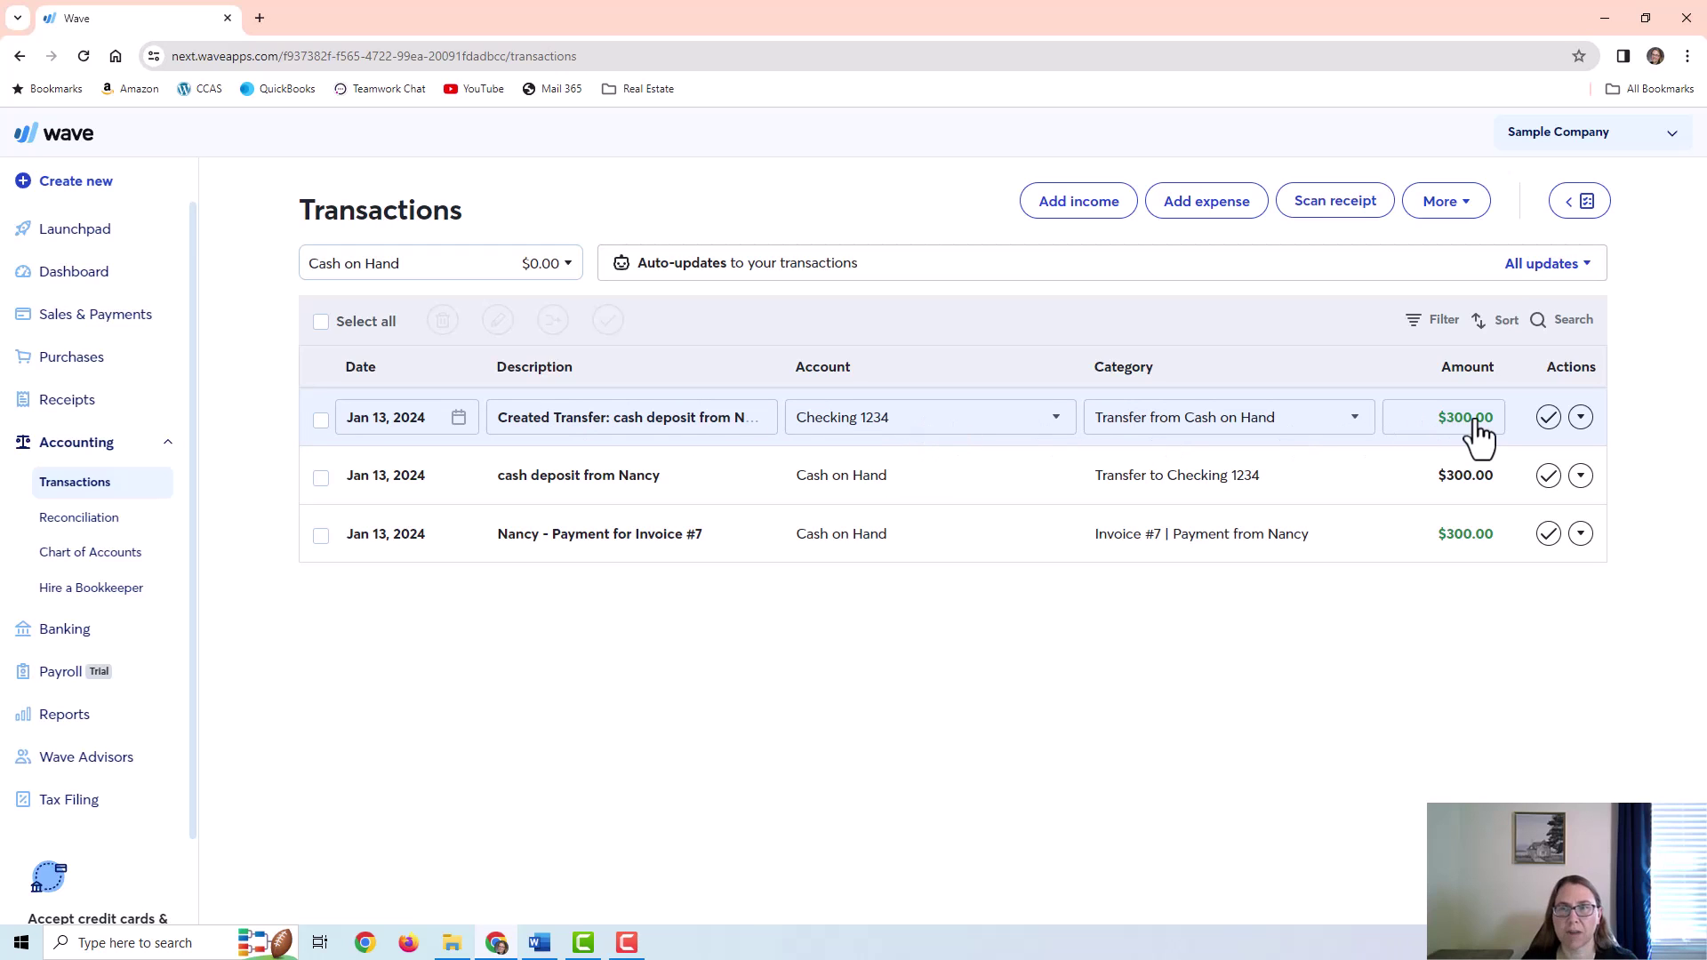
Check both sides of the cash transfer in the Checking 1234 and Cash on Hand transaction lists
click(457, 265)
click(391, 358)
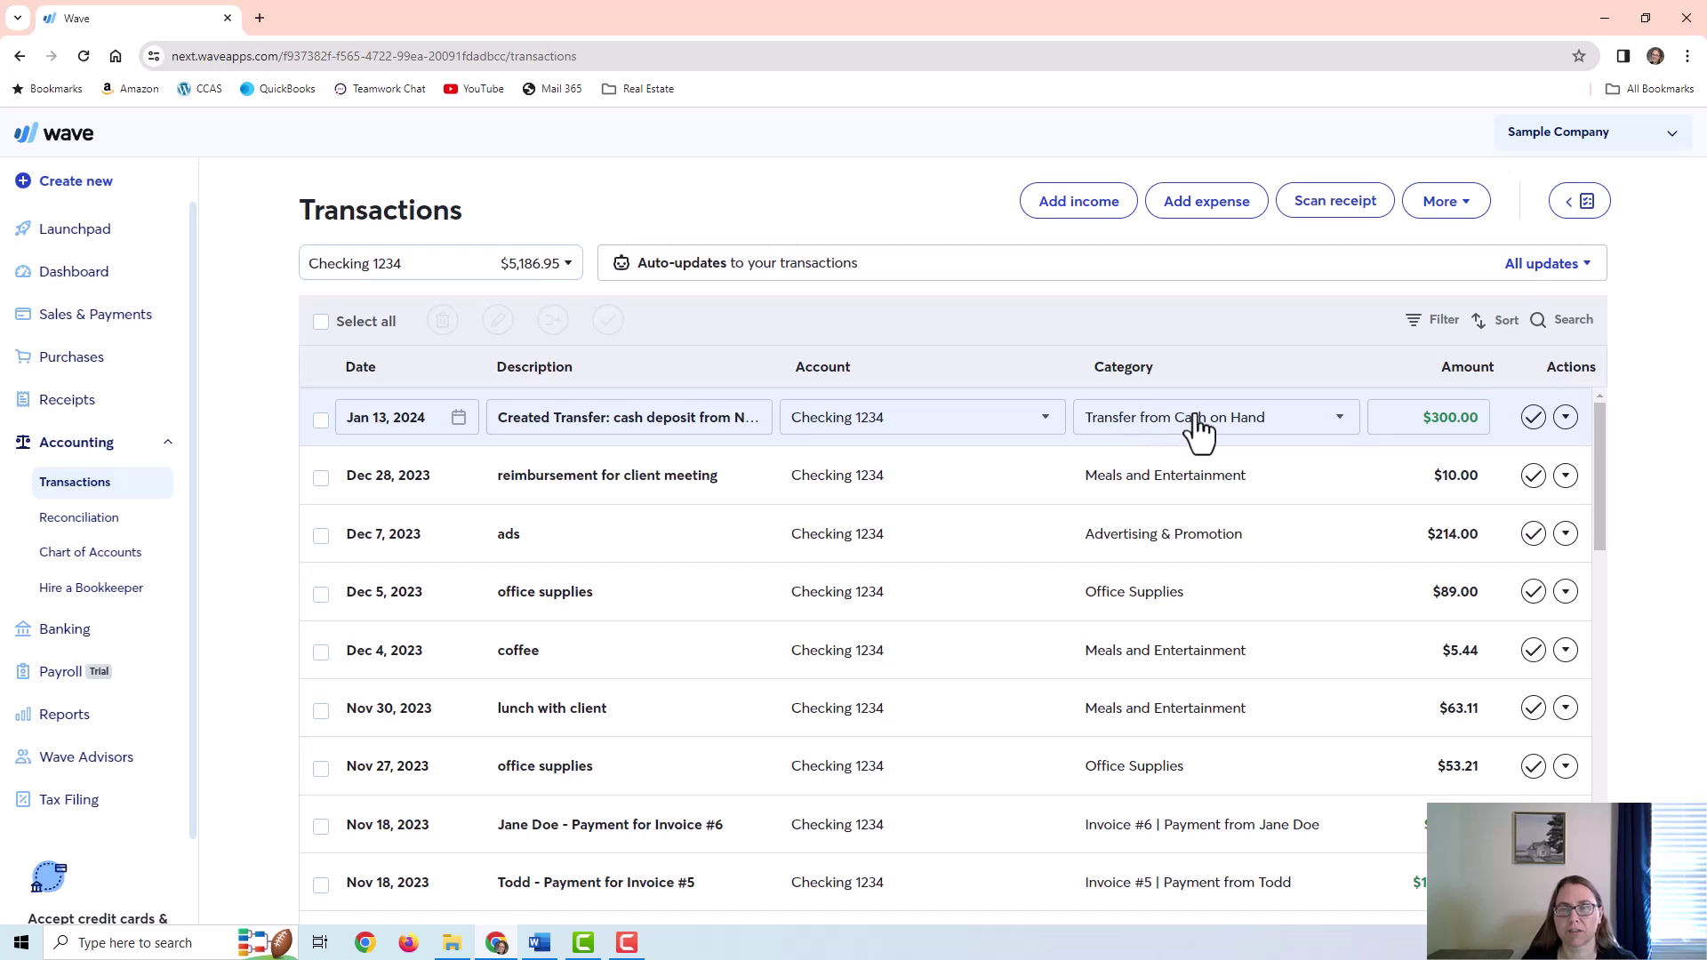
click(438, 264)
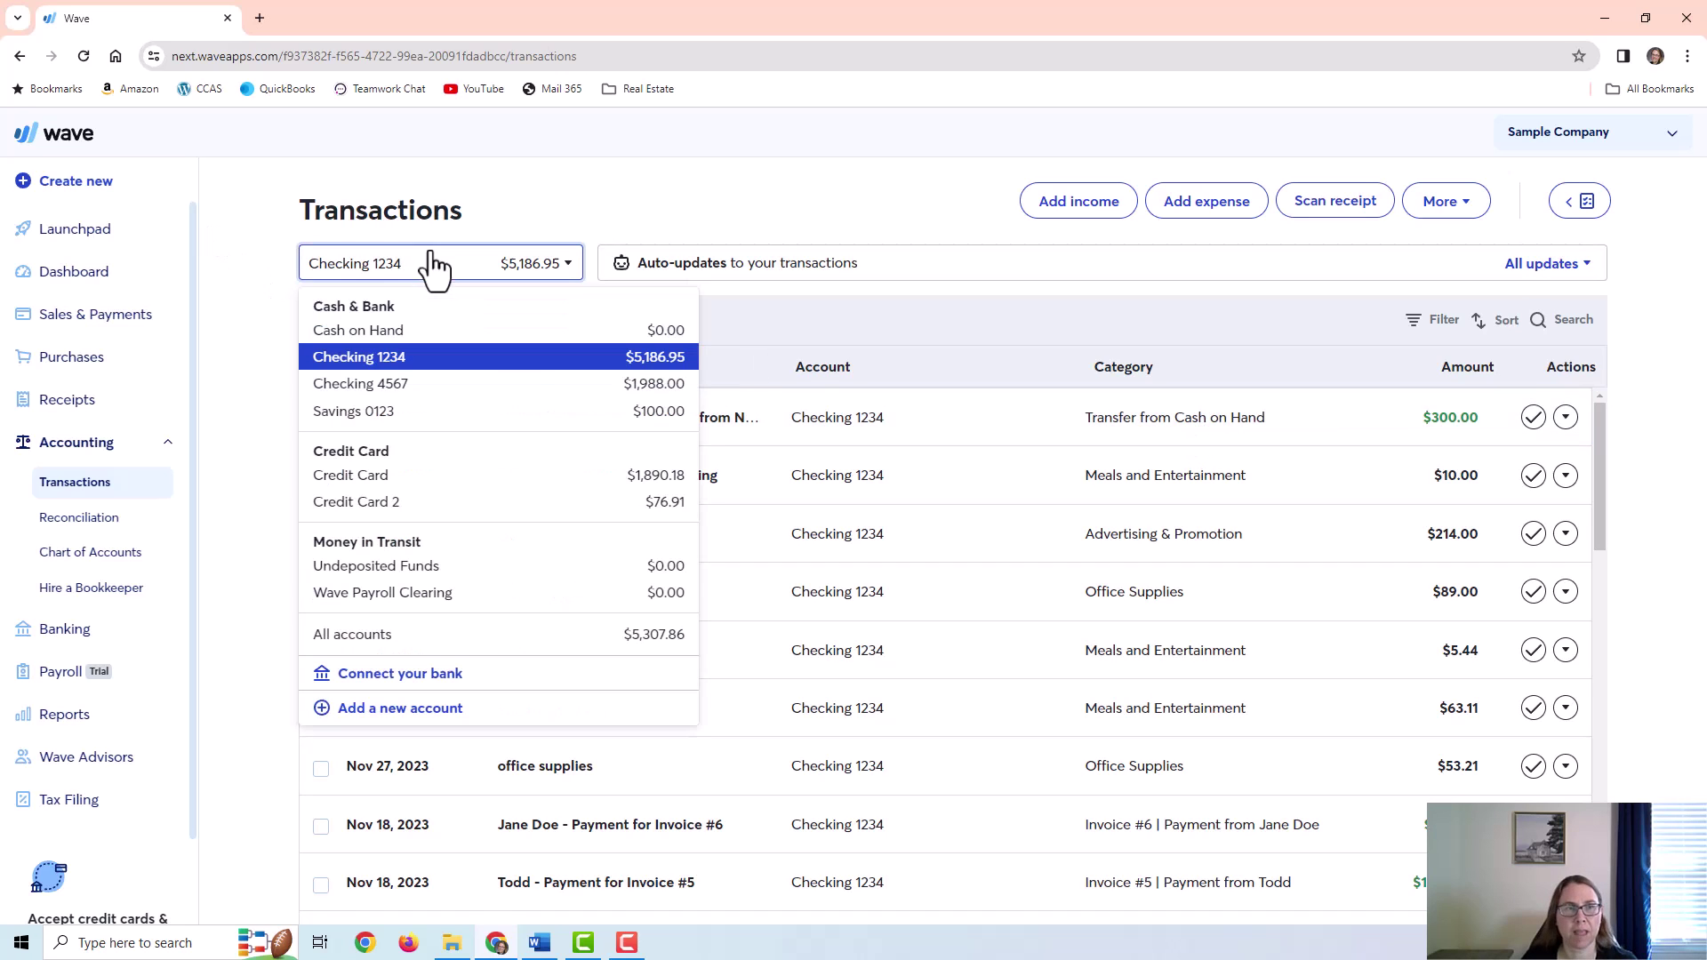
click(373, 331)
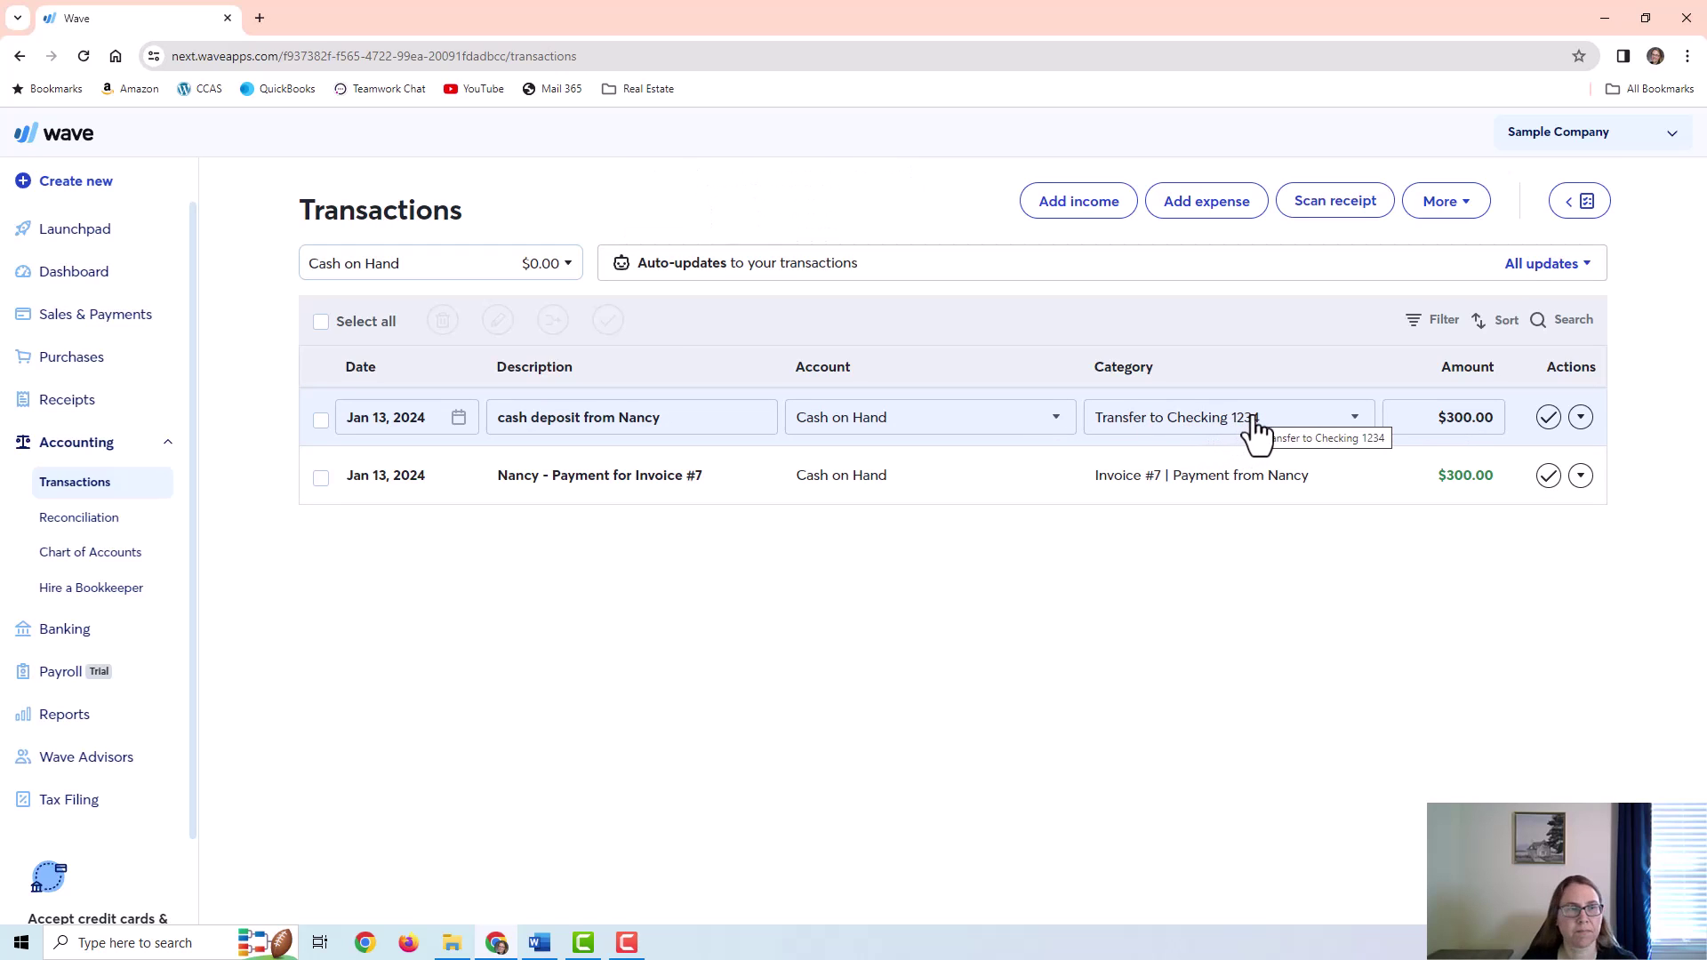
View the detailed Profit & Loss report for 2024 and inspect the account transactions behind Service Income
click(67, 720)
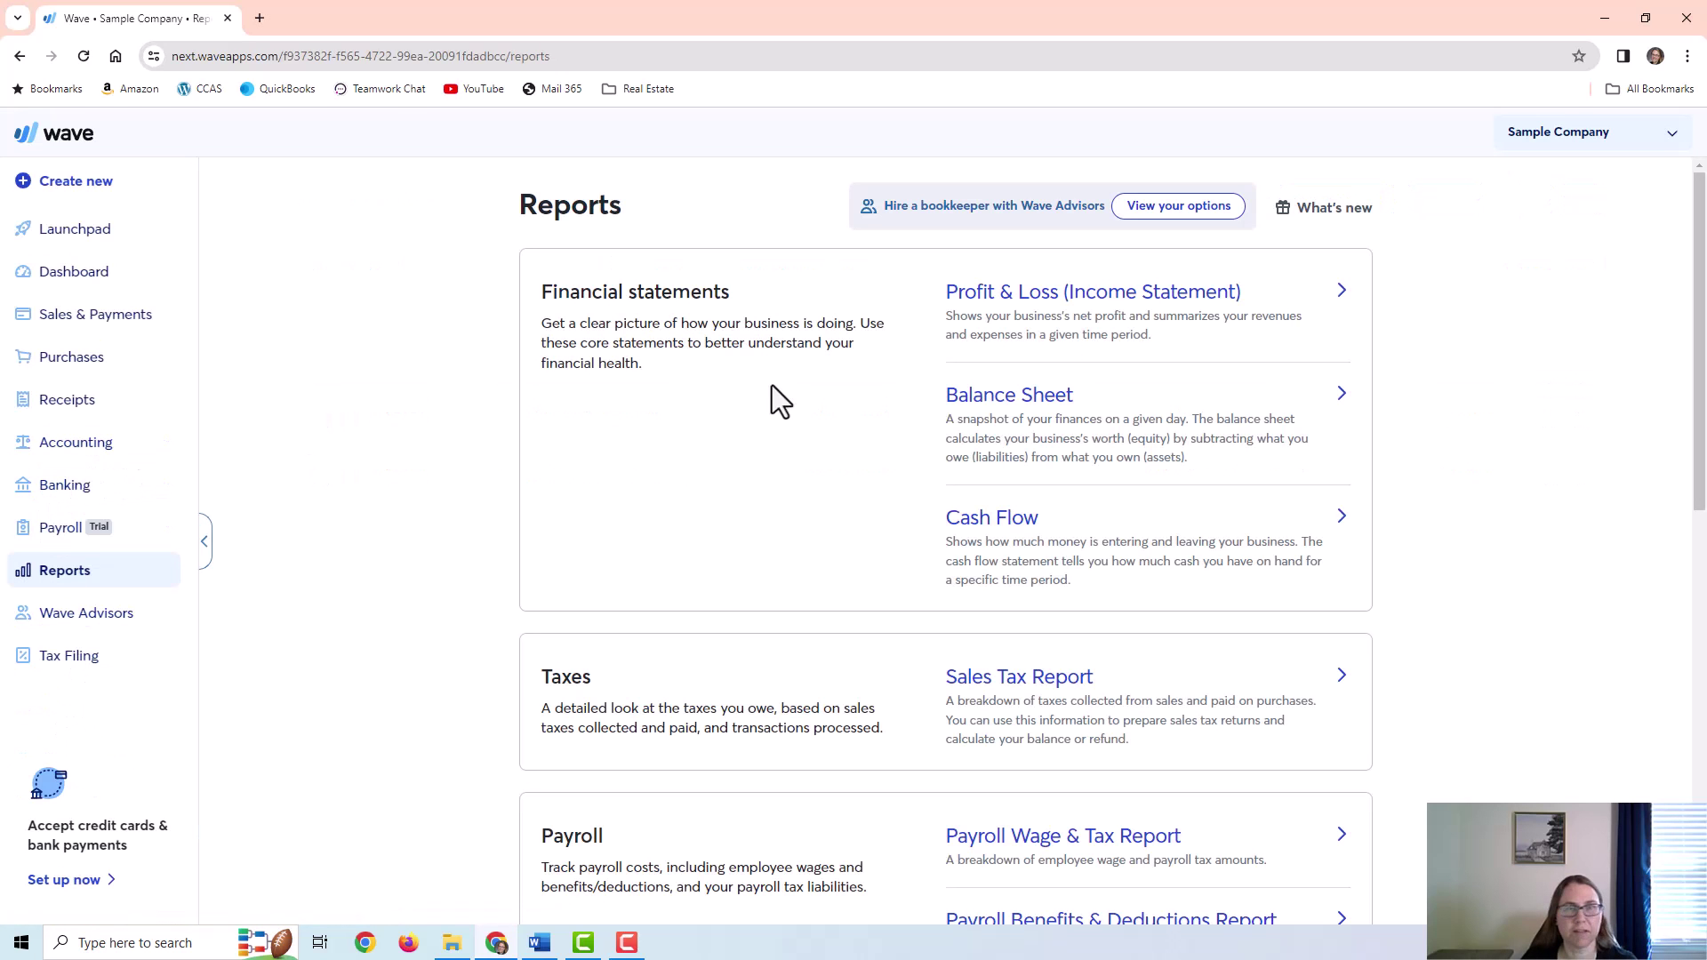
click(1055, 300)
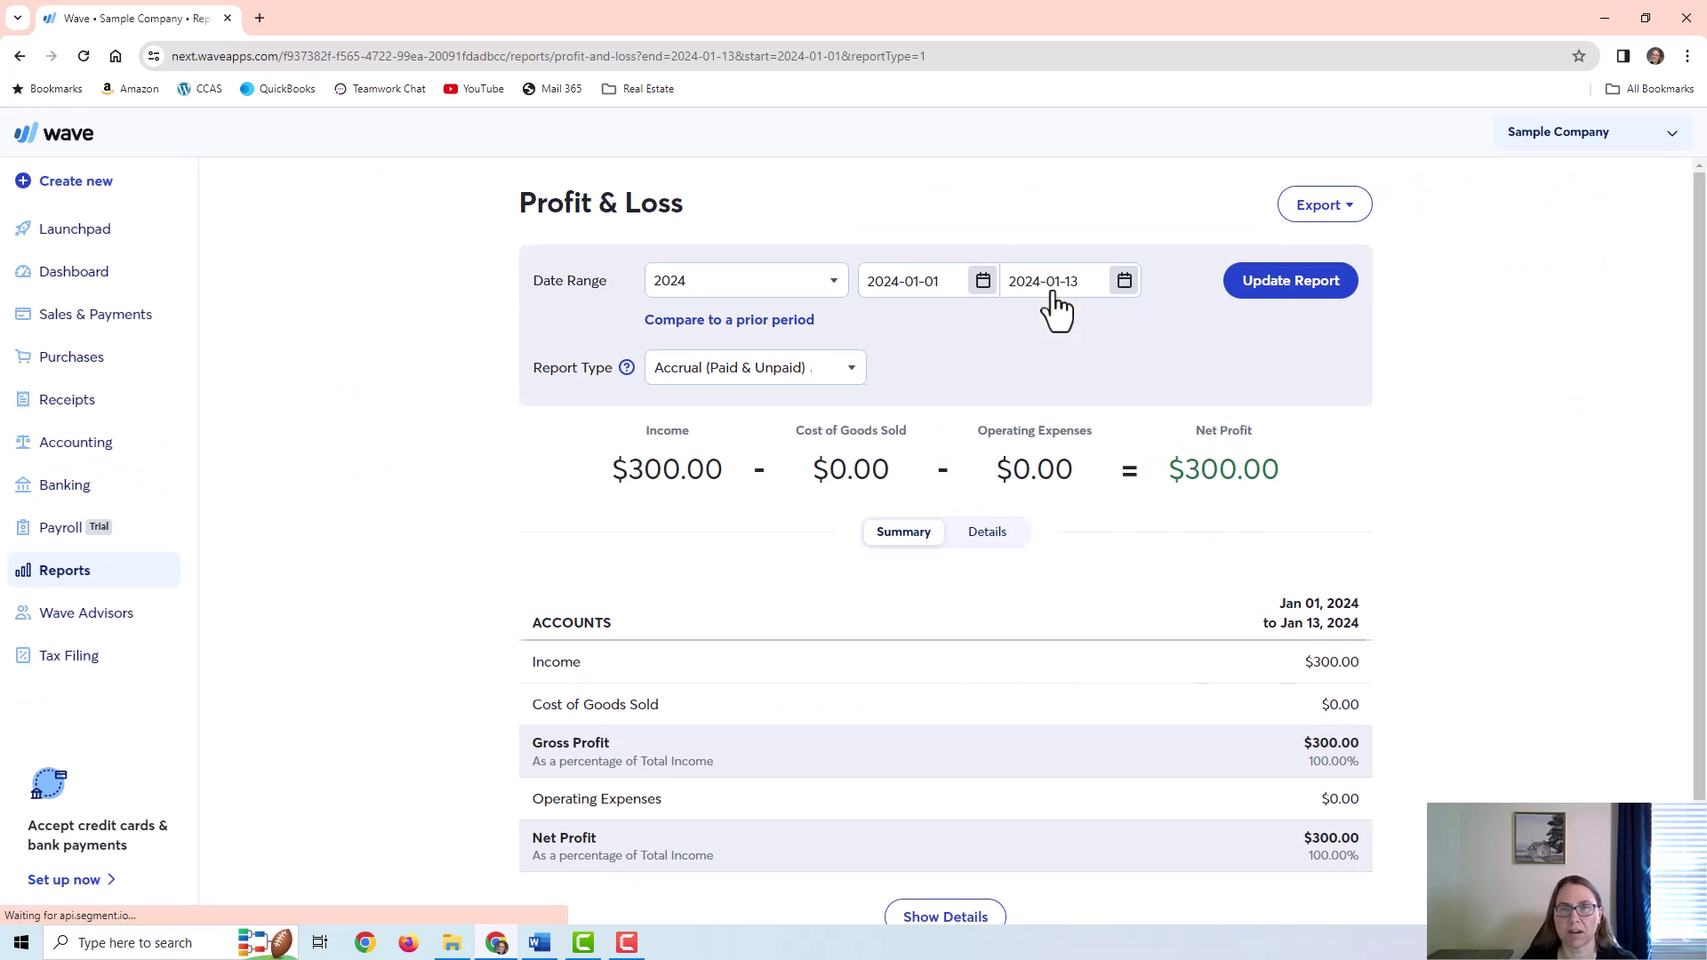
click(989, 534)
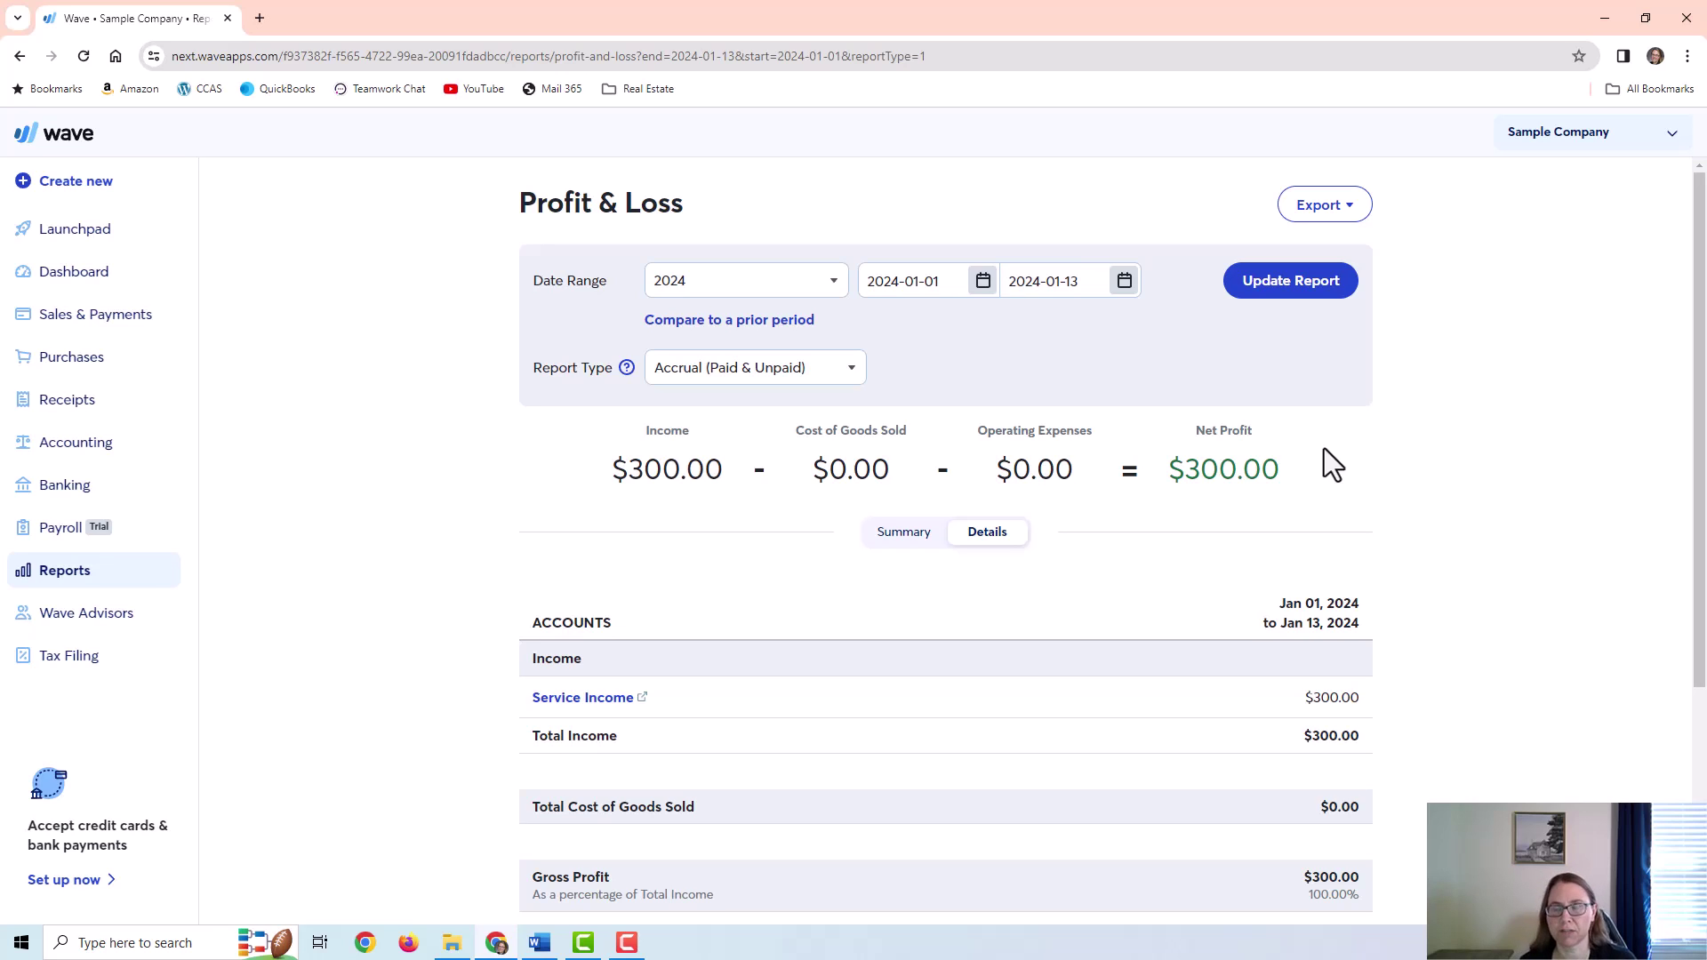
scroll(1334, 560, down, 1)
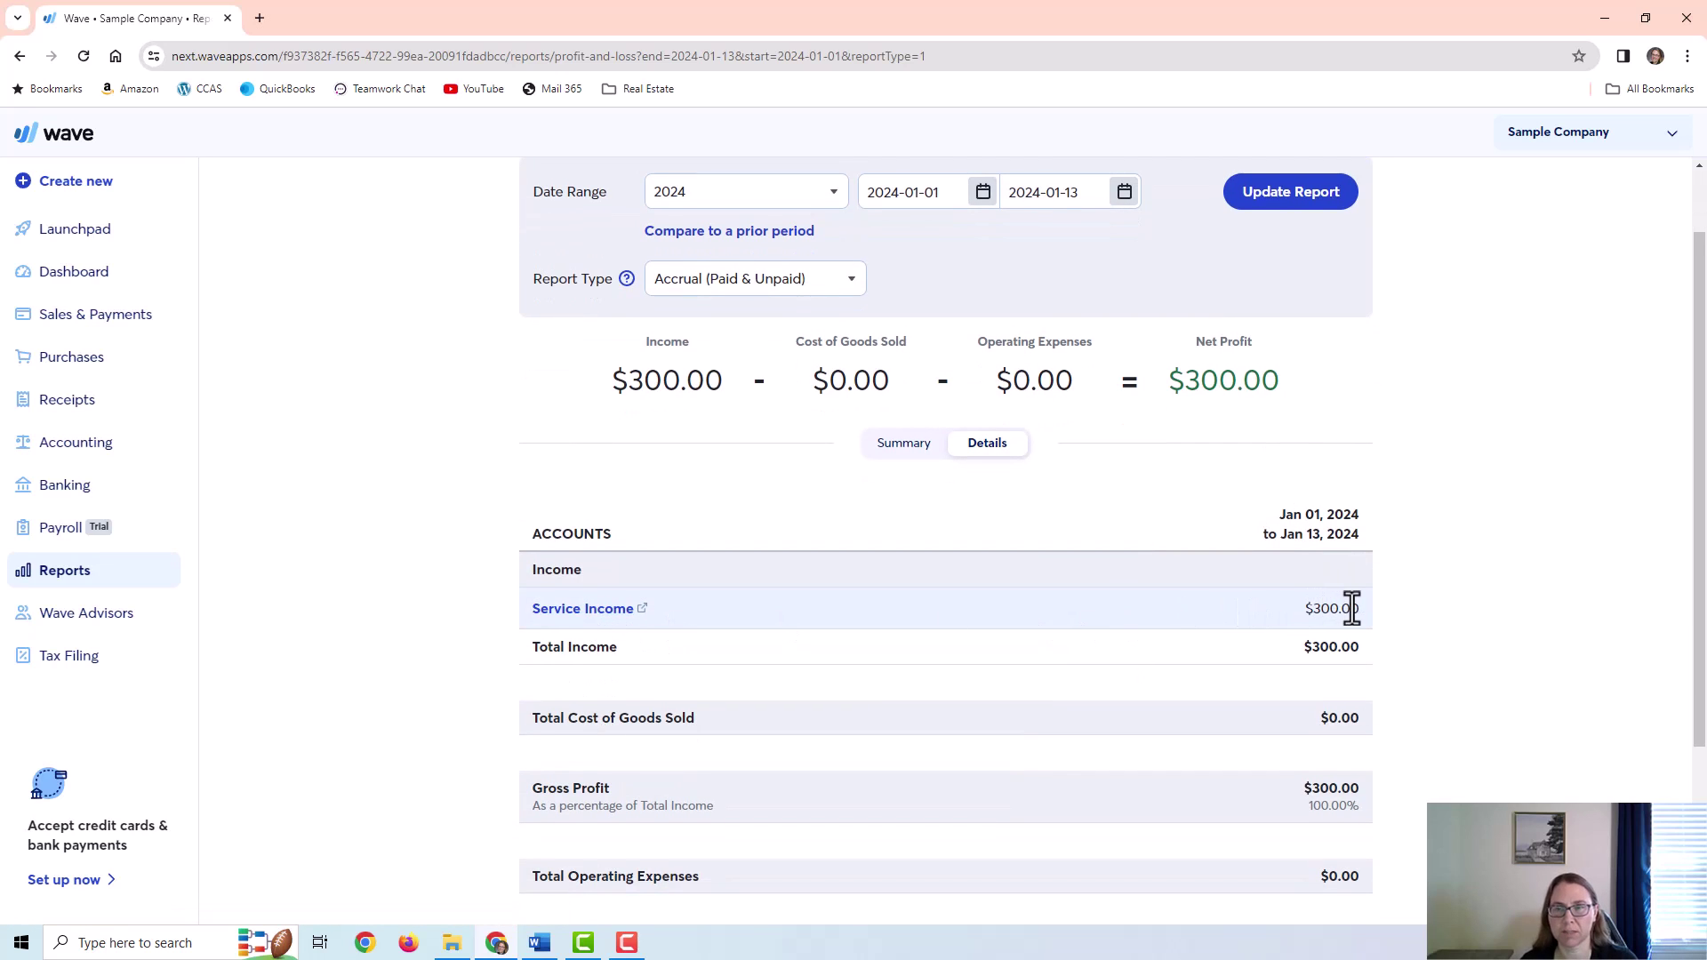
click(578, 611)
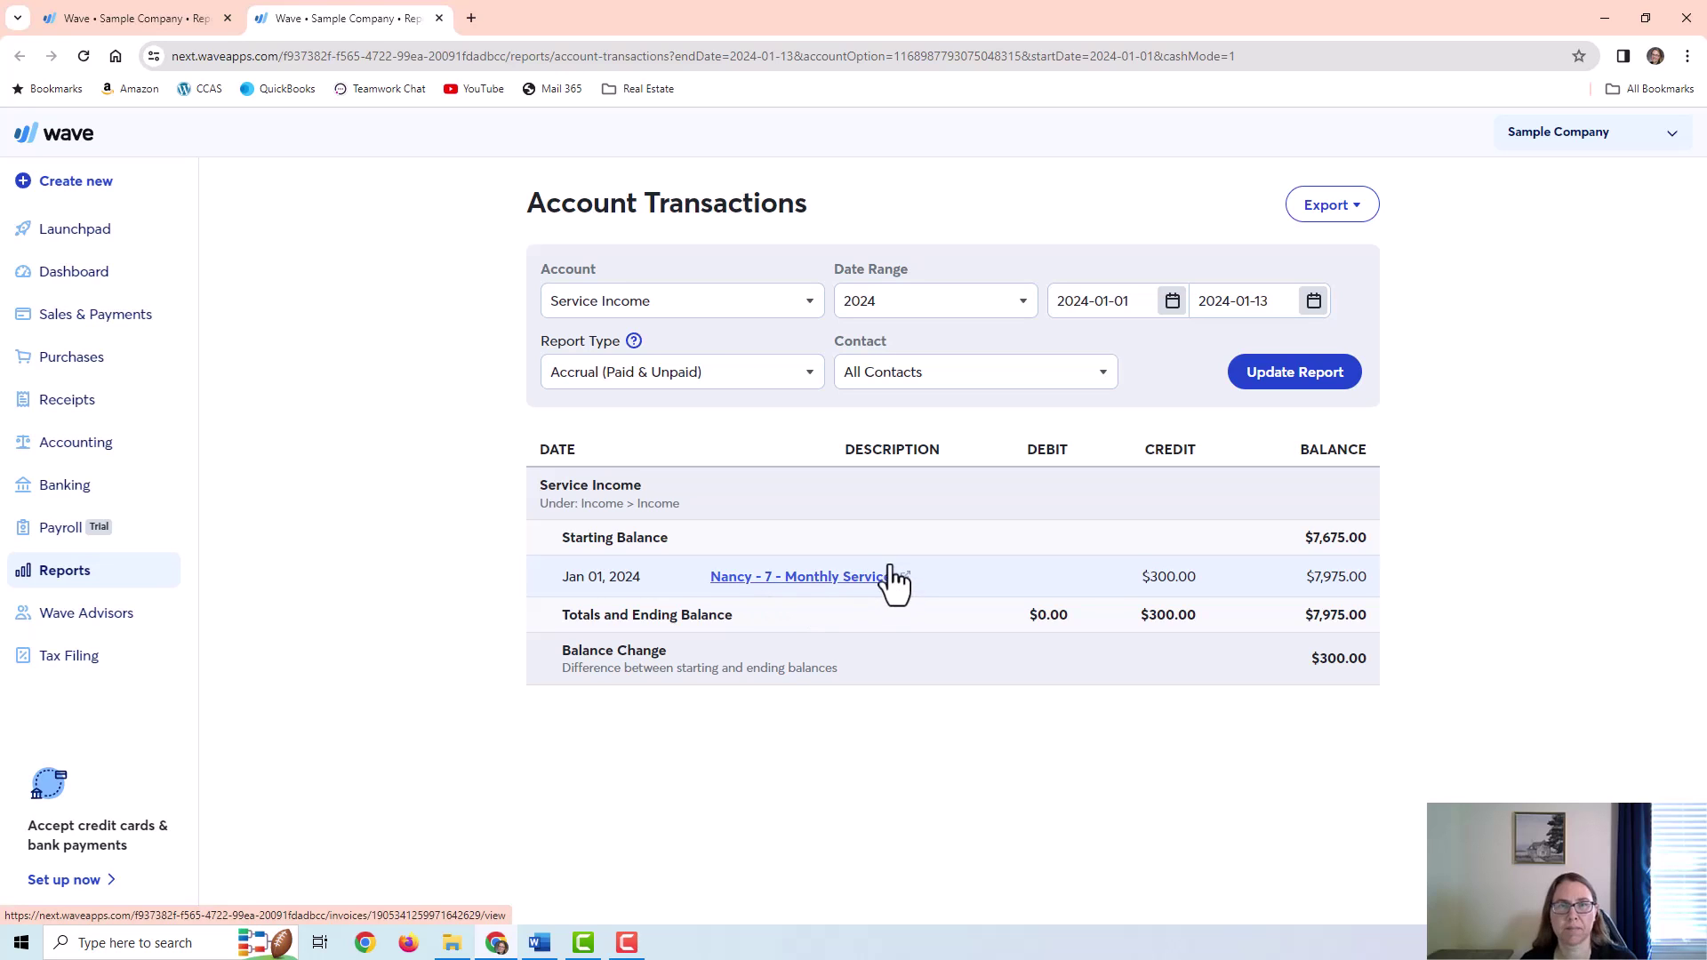
click(439, 19)
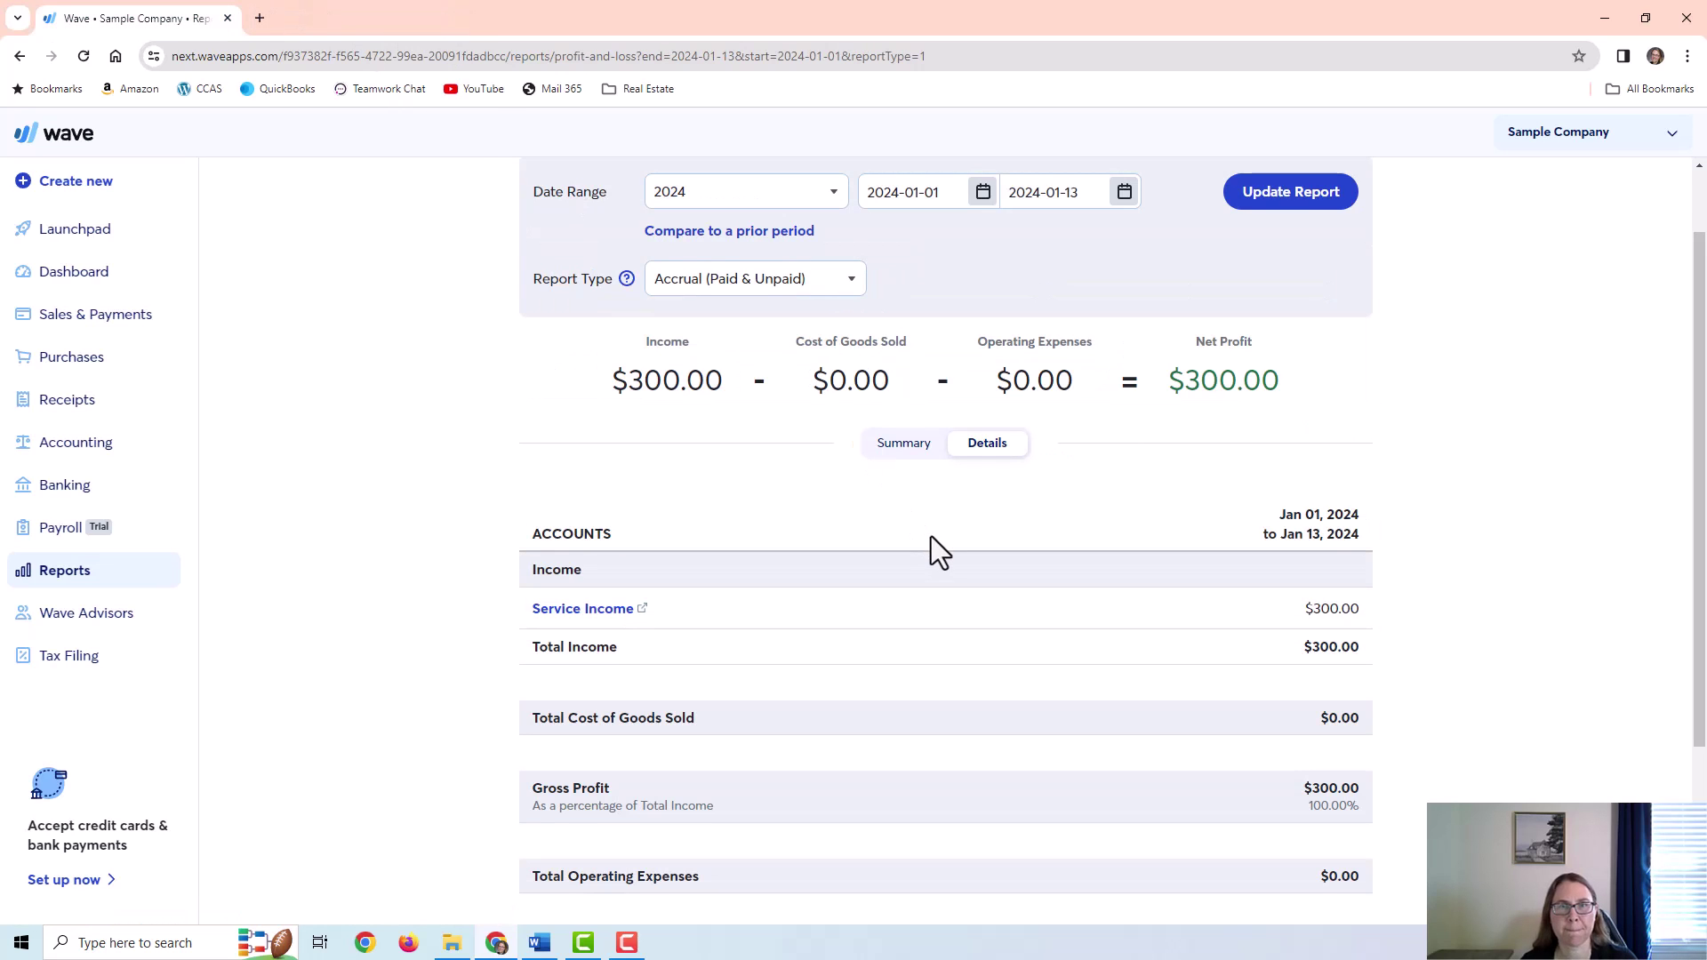
Review the cash and bank accounts in the detailed Balance Sheet report and open the Checking 1234 account from it
click(58, 578)
click(1000, 408)
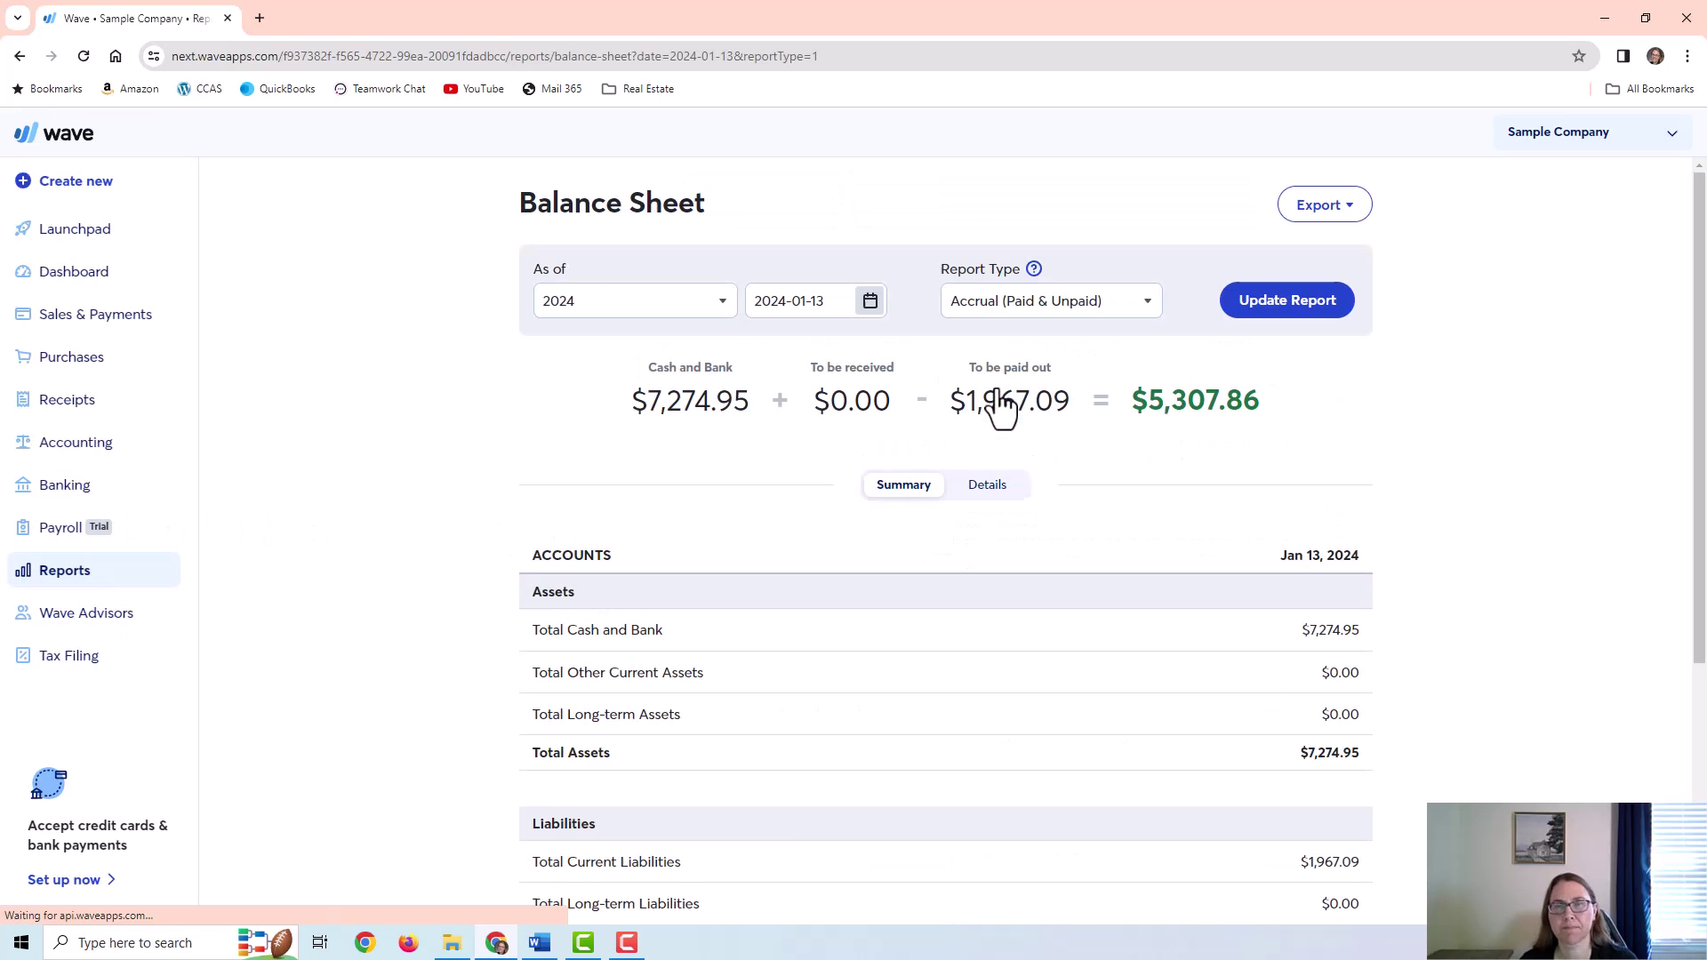
scroll(987, 533, down, 2)
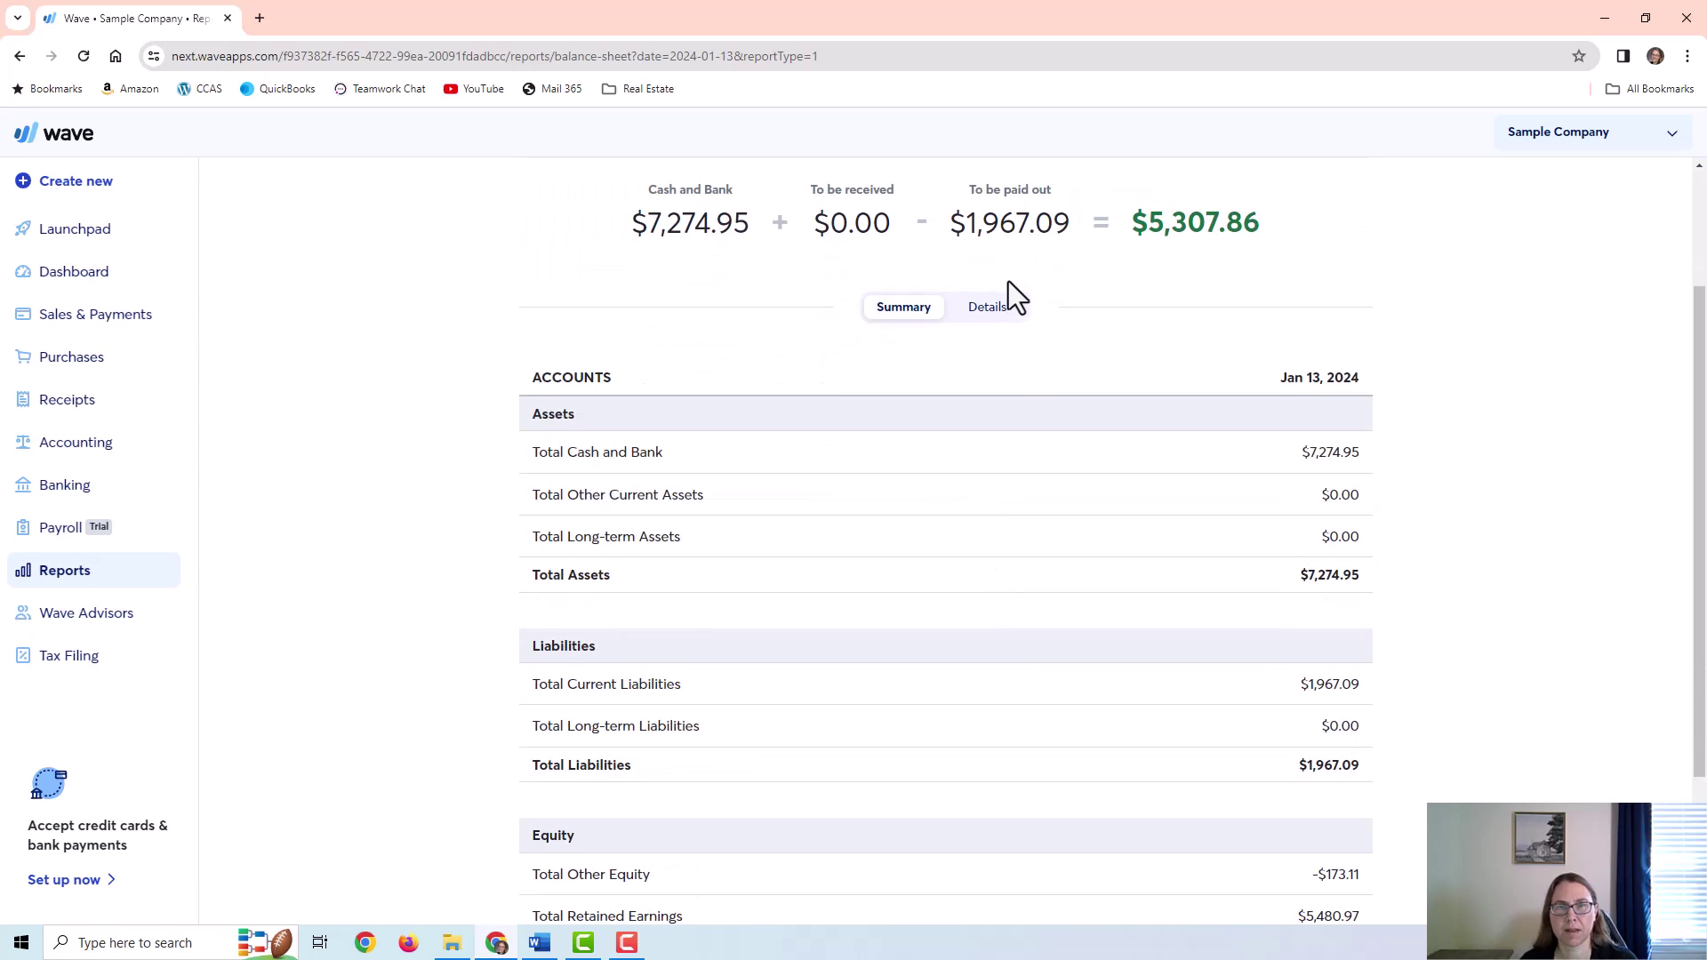
click(984, 315)
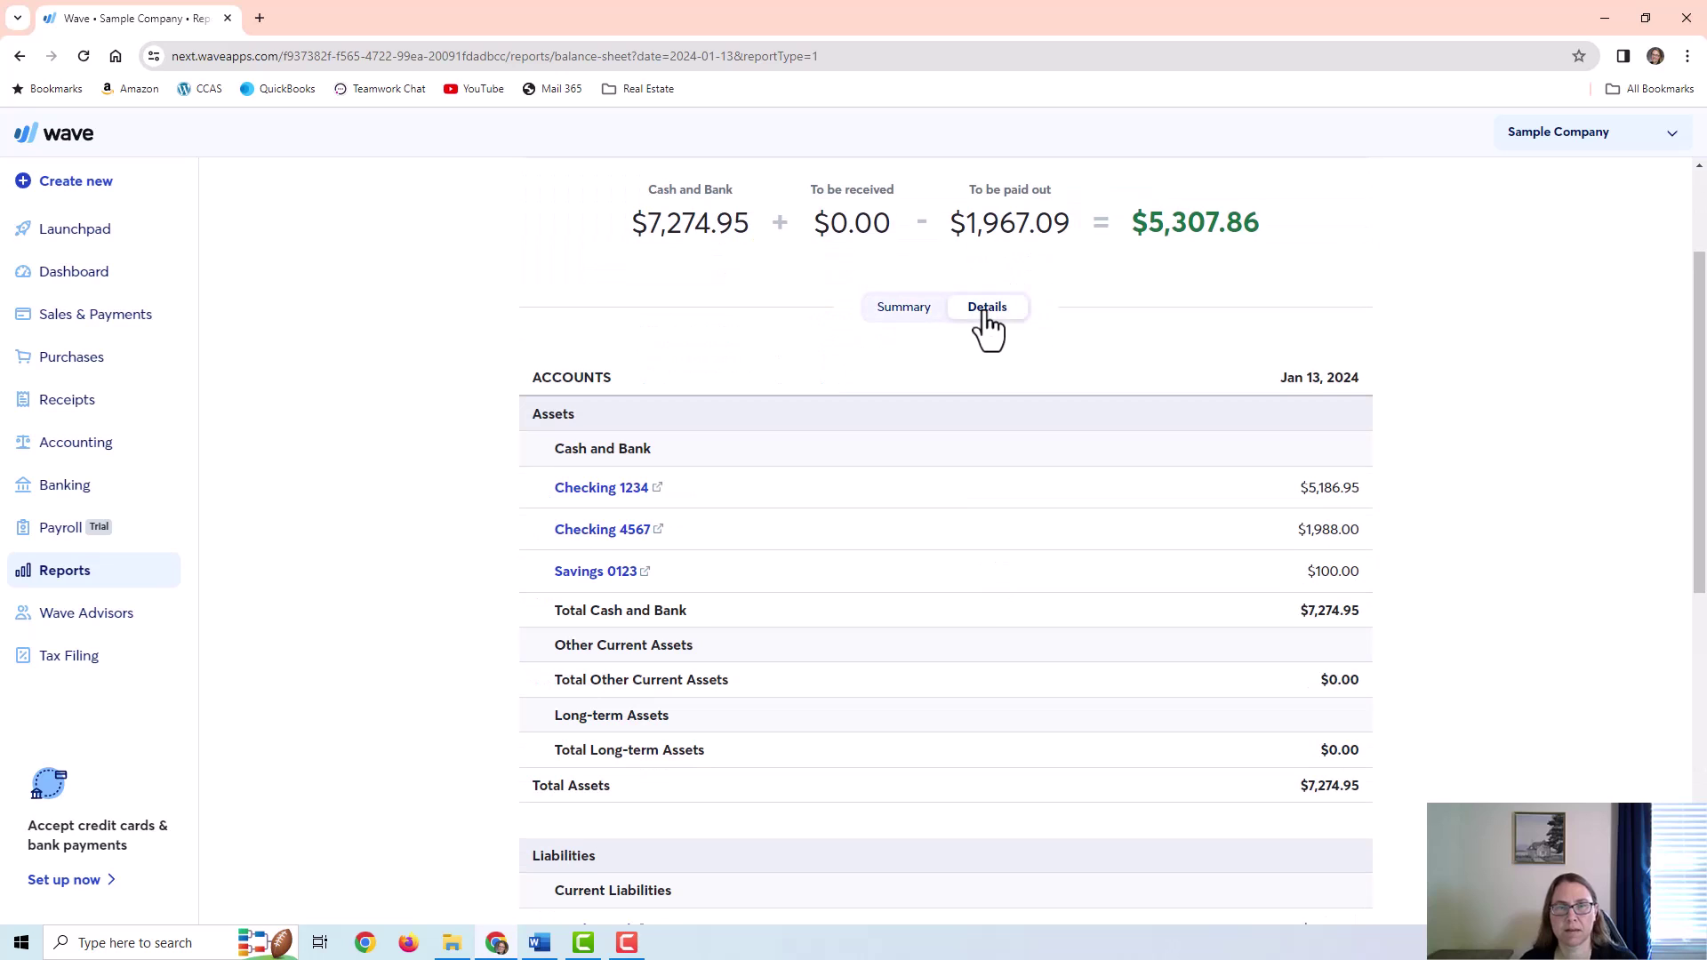
scroll(1001, 337, up, 2)
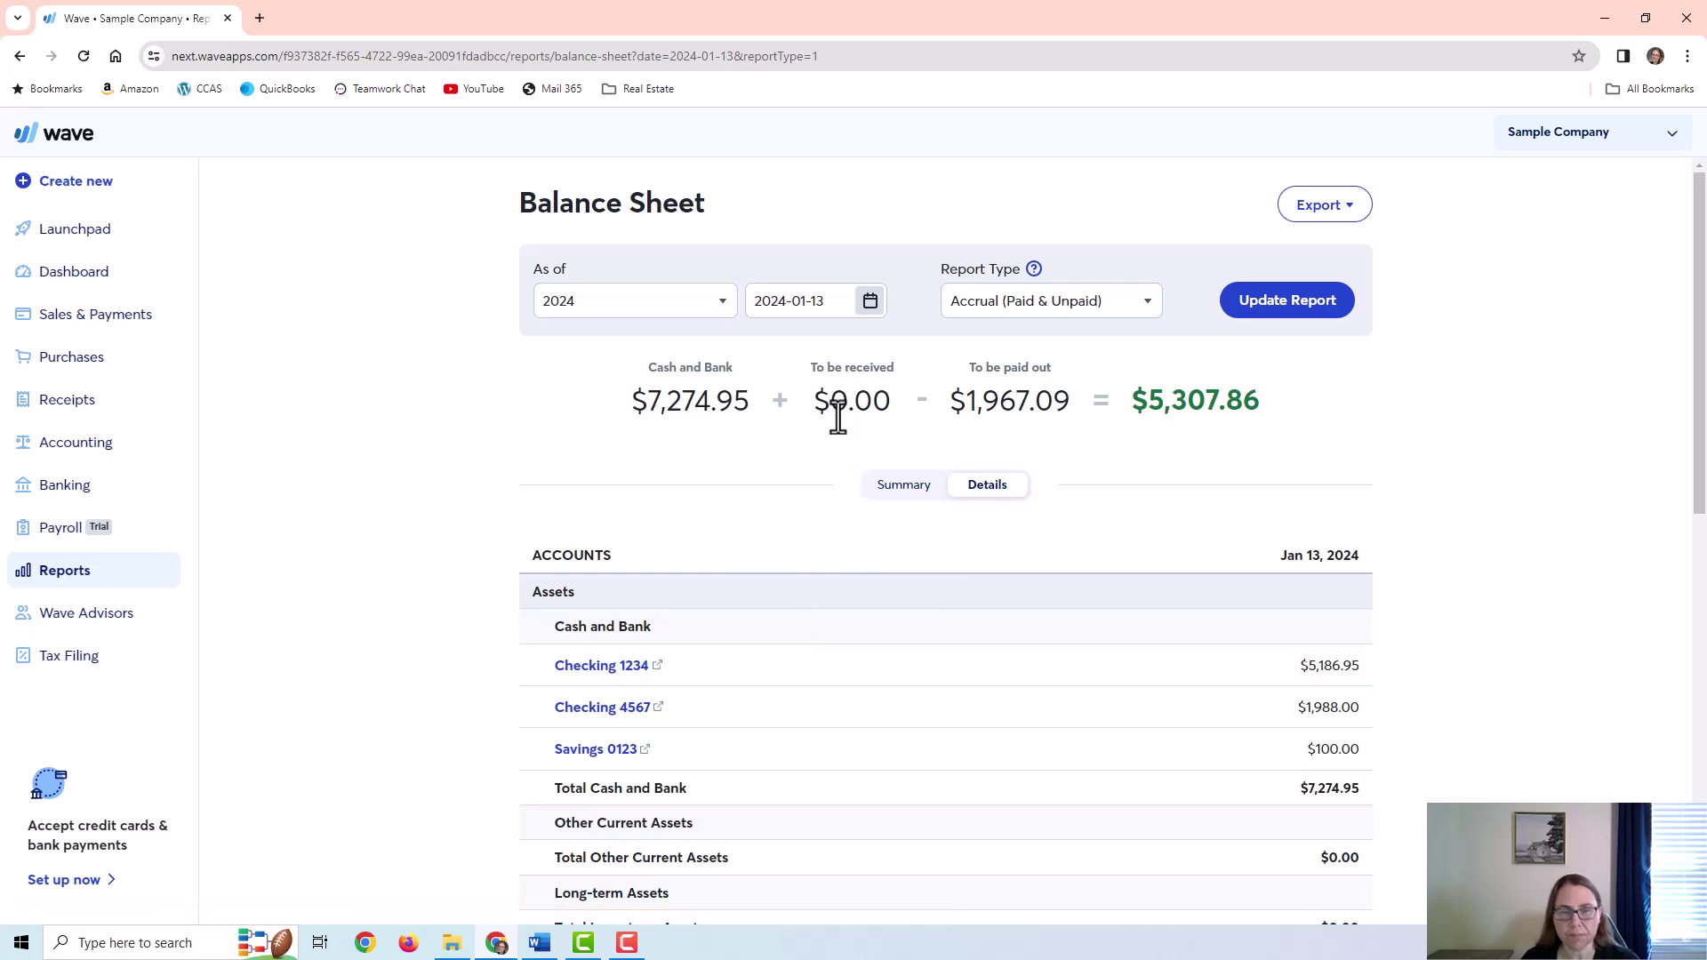
scroll(671, 647, down, 1)
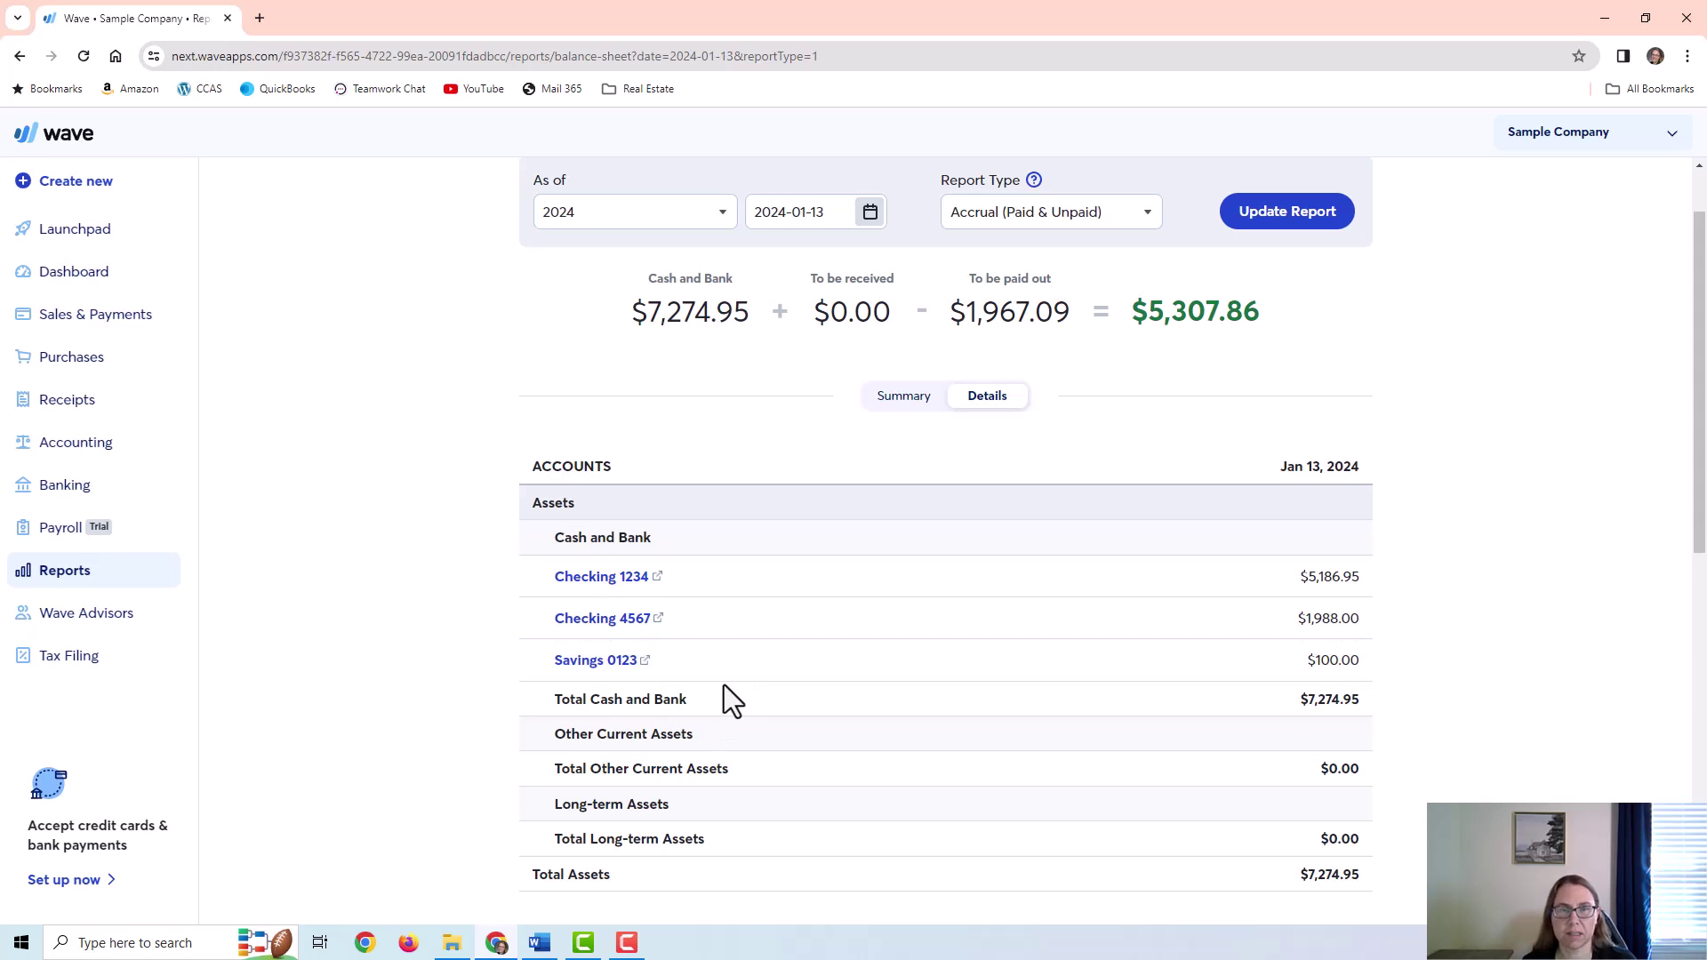
scroll(852, 620, down, 5)
scroll(867, 609, up, 4)
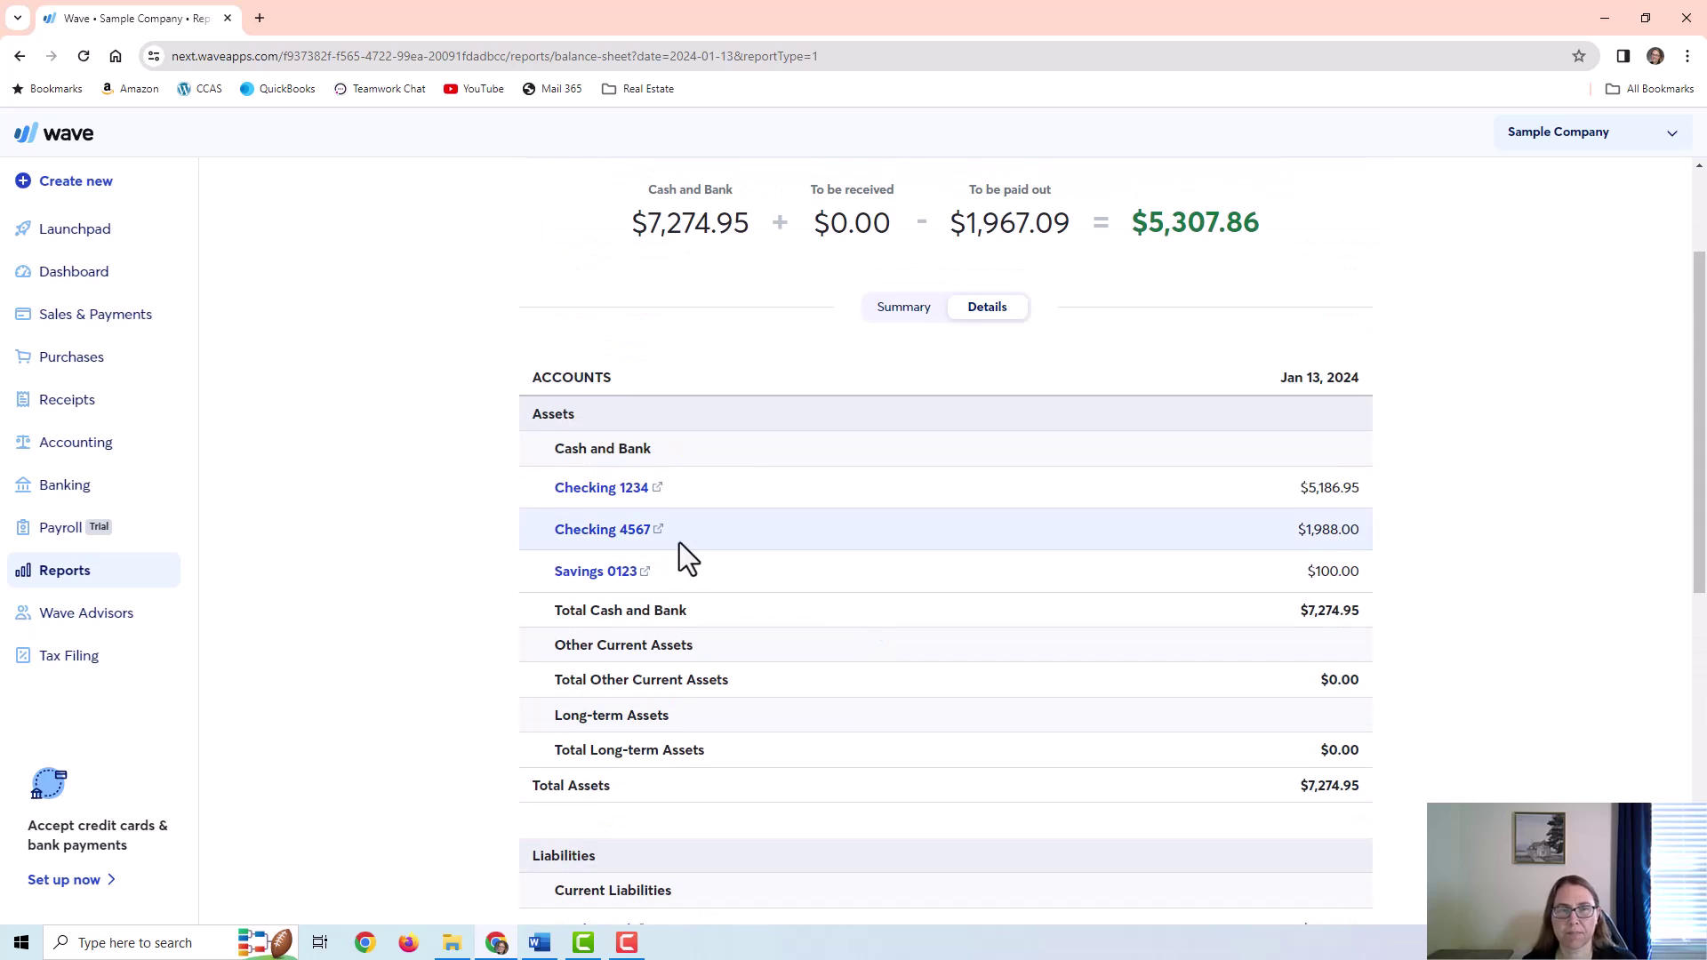
click(601, 489)
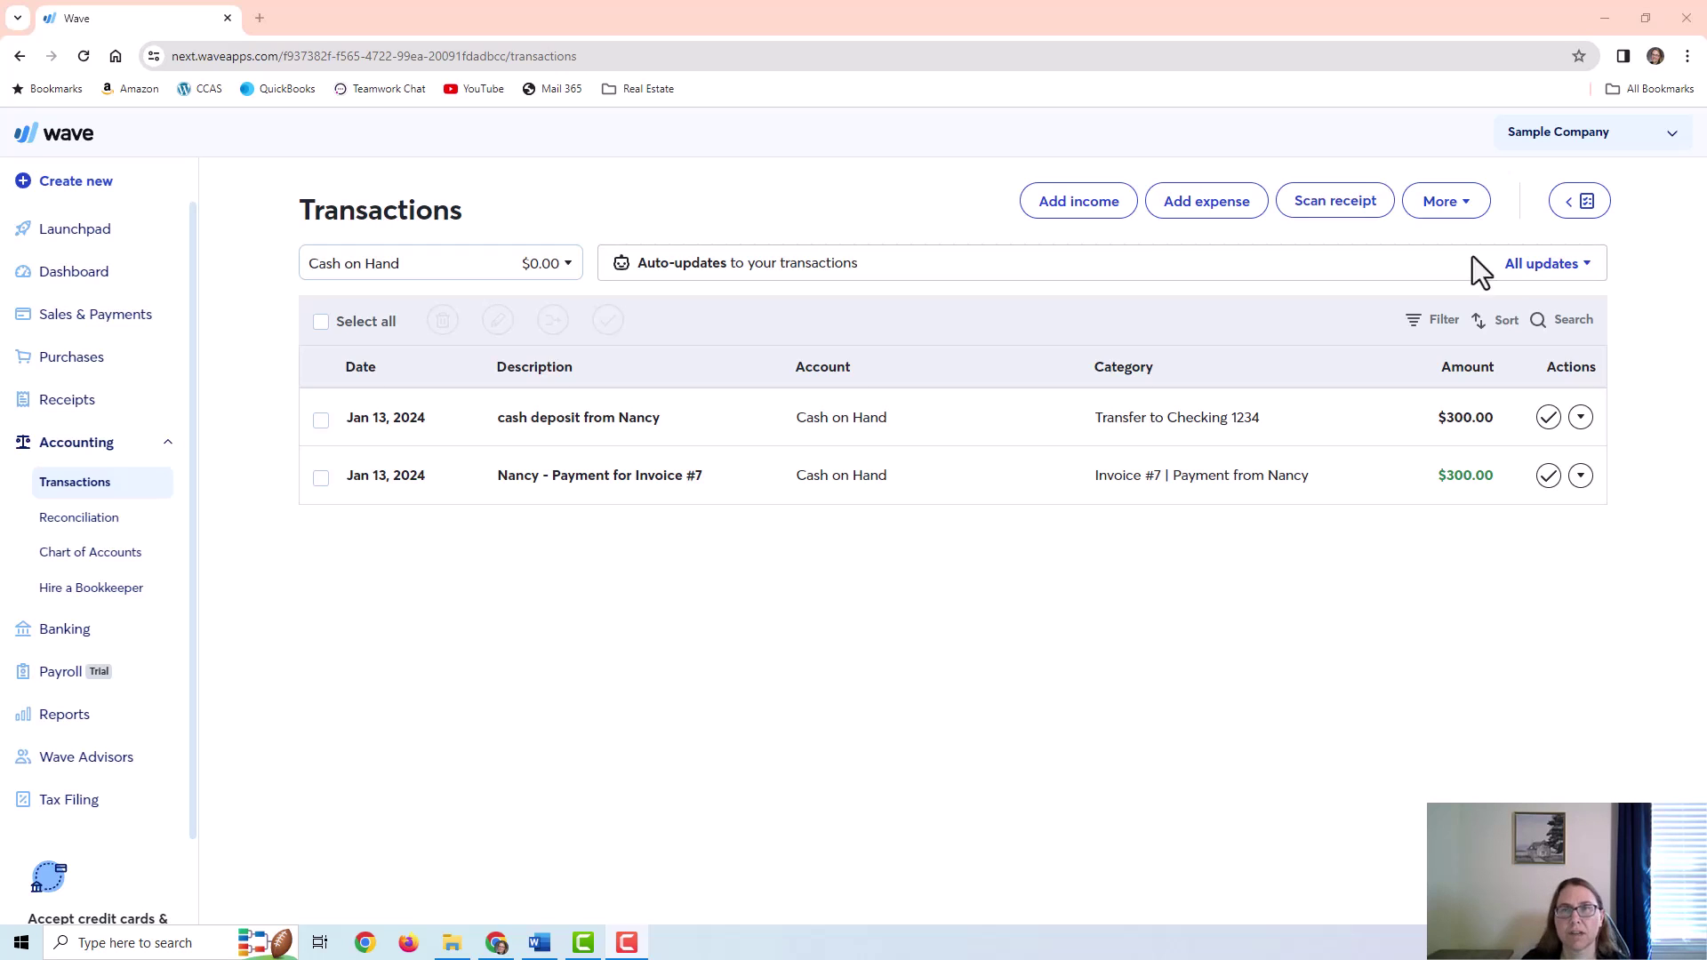
Add an income transaction with Cash on Hand as the account and an amount of 200
click(1080, 214)
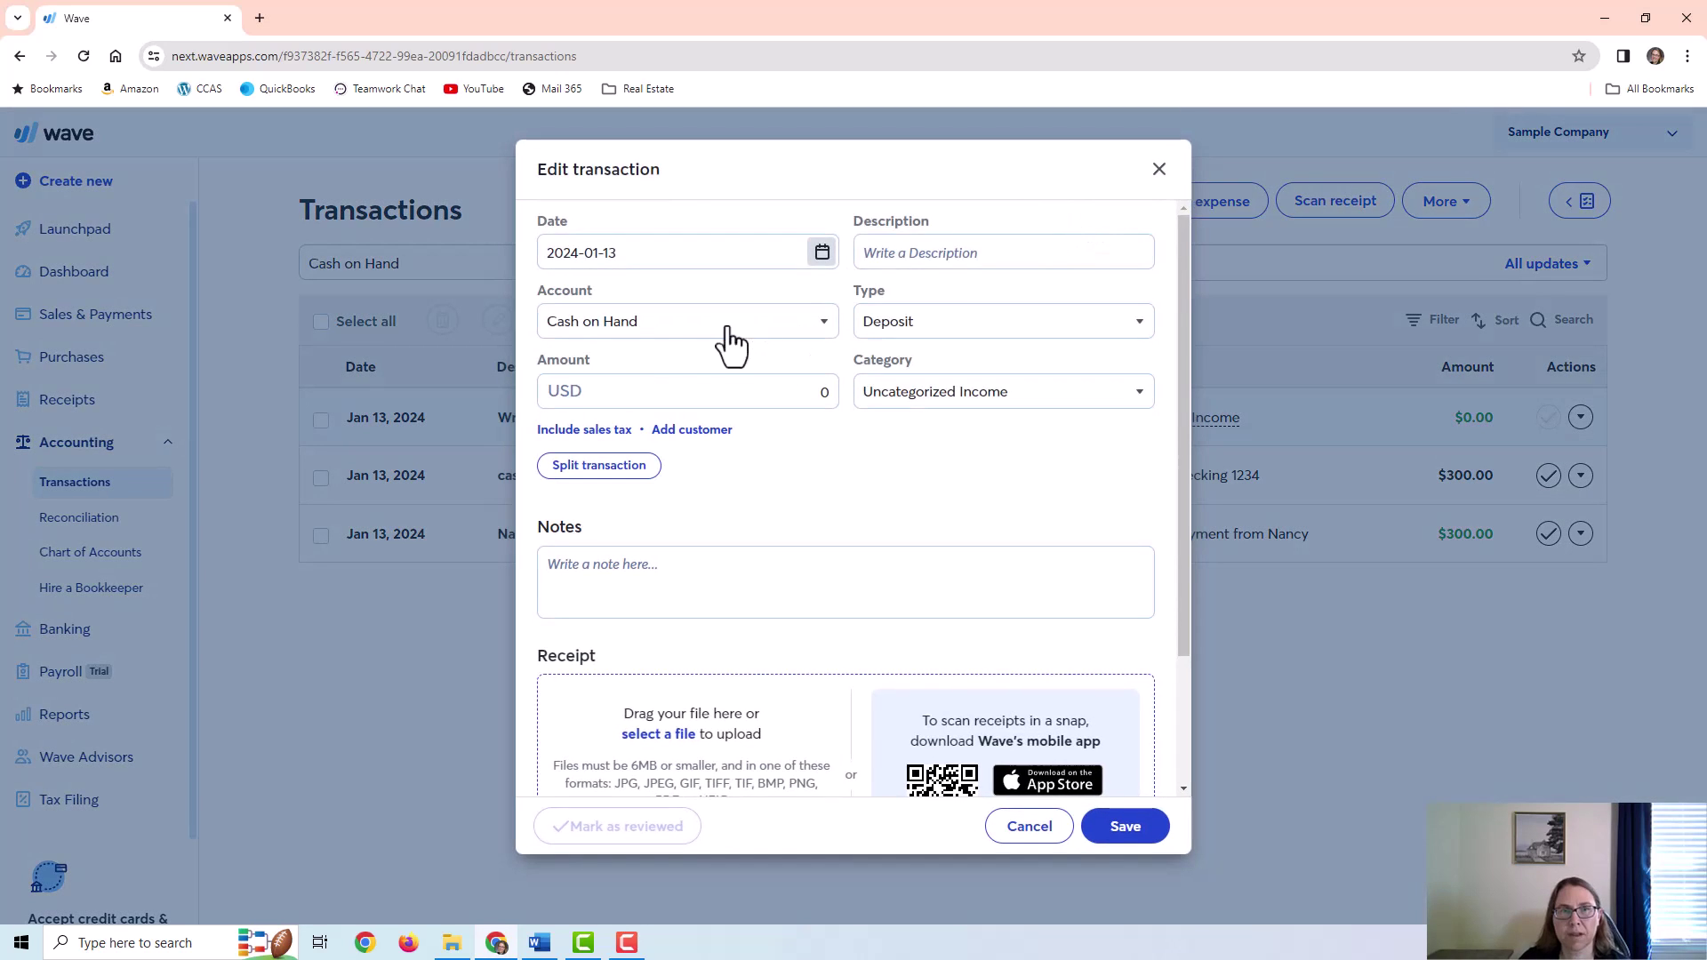
click(654, 337)
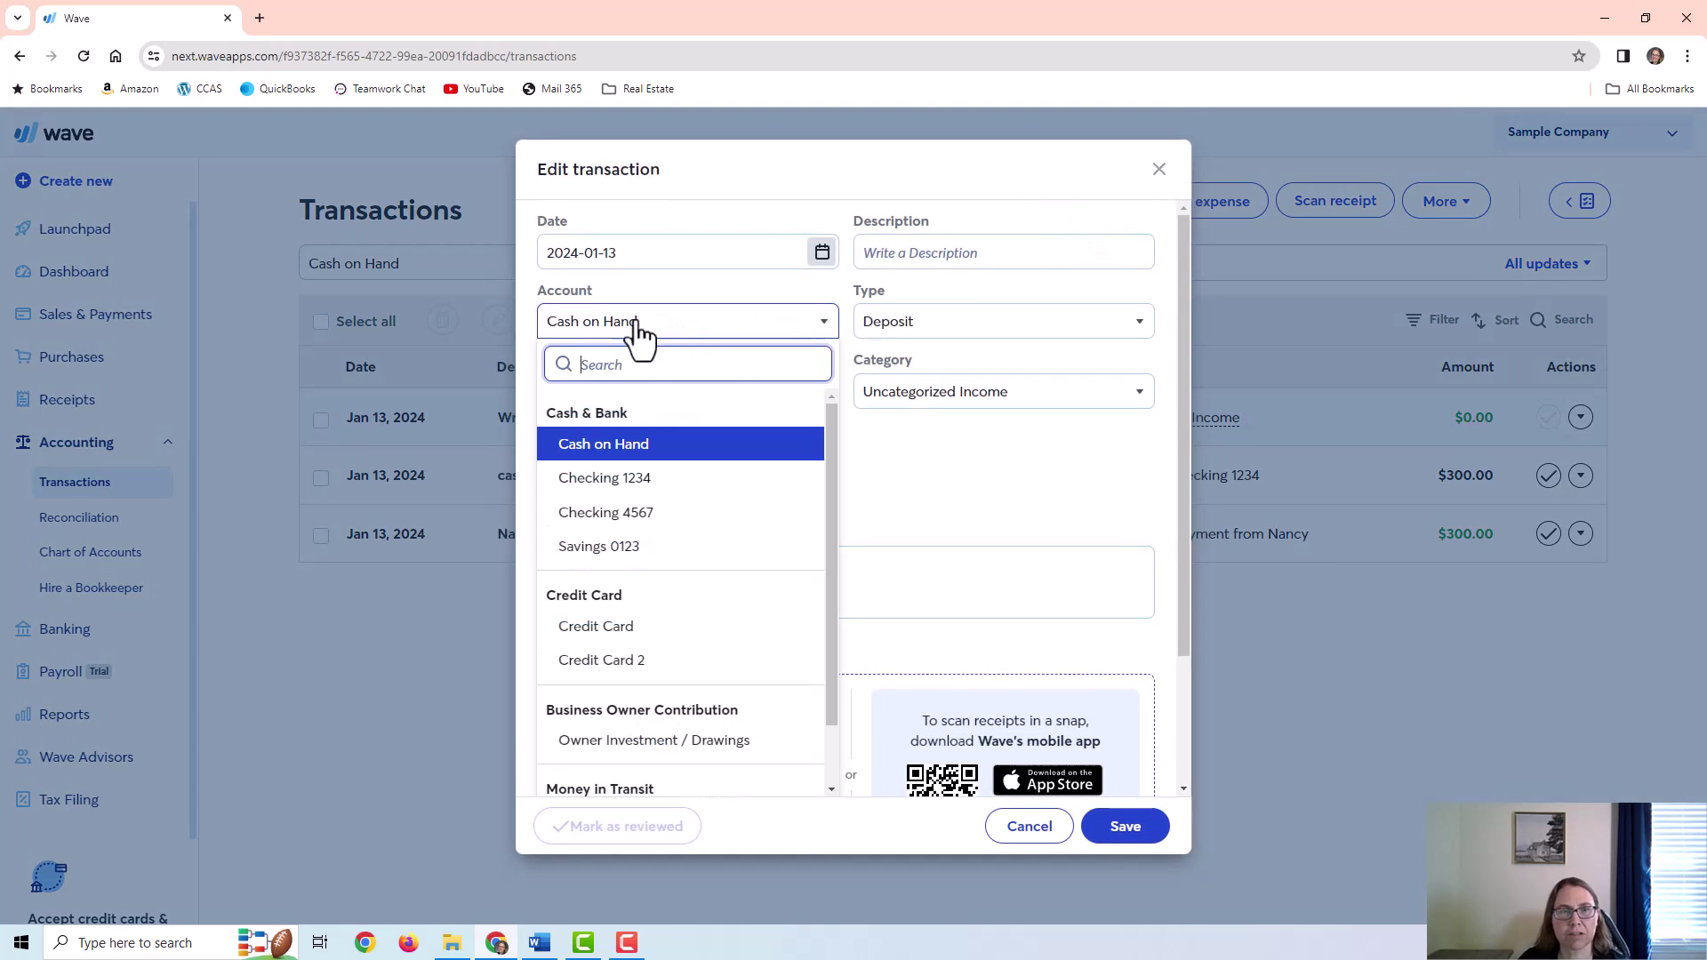
click(677, 445)
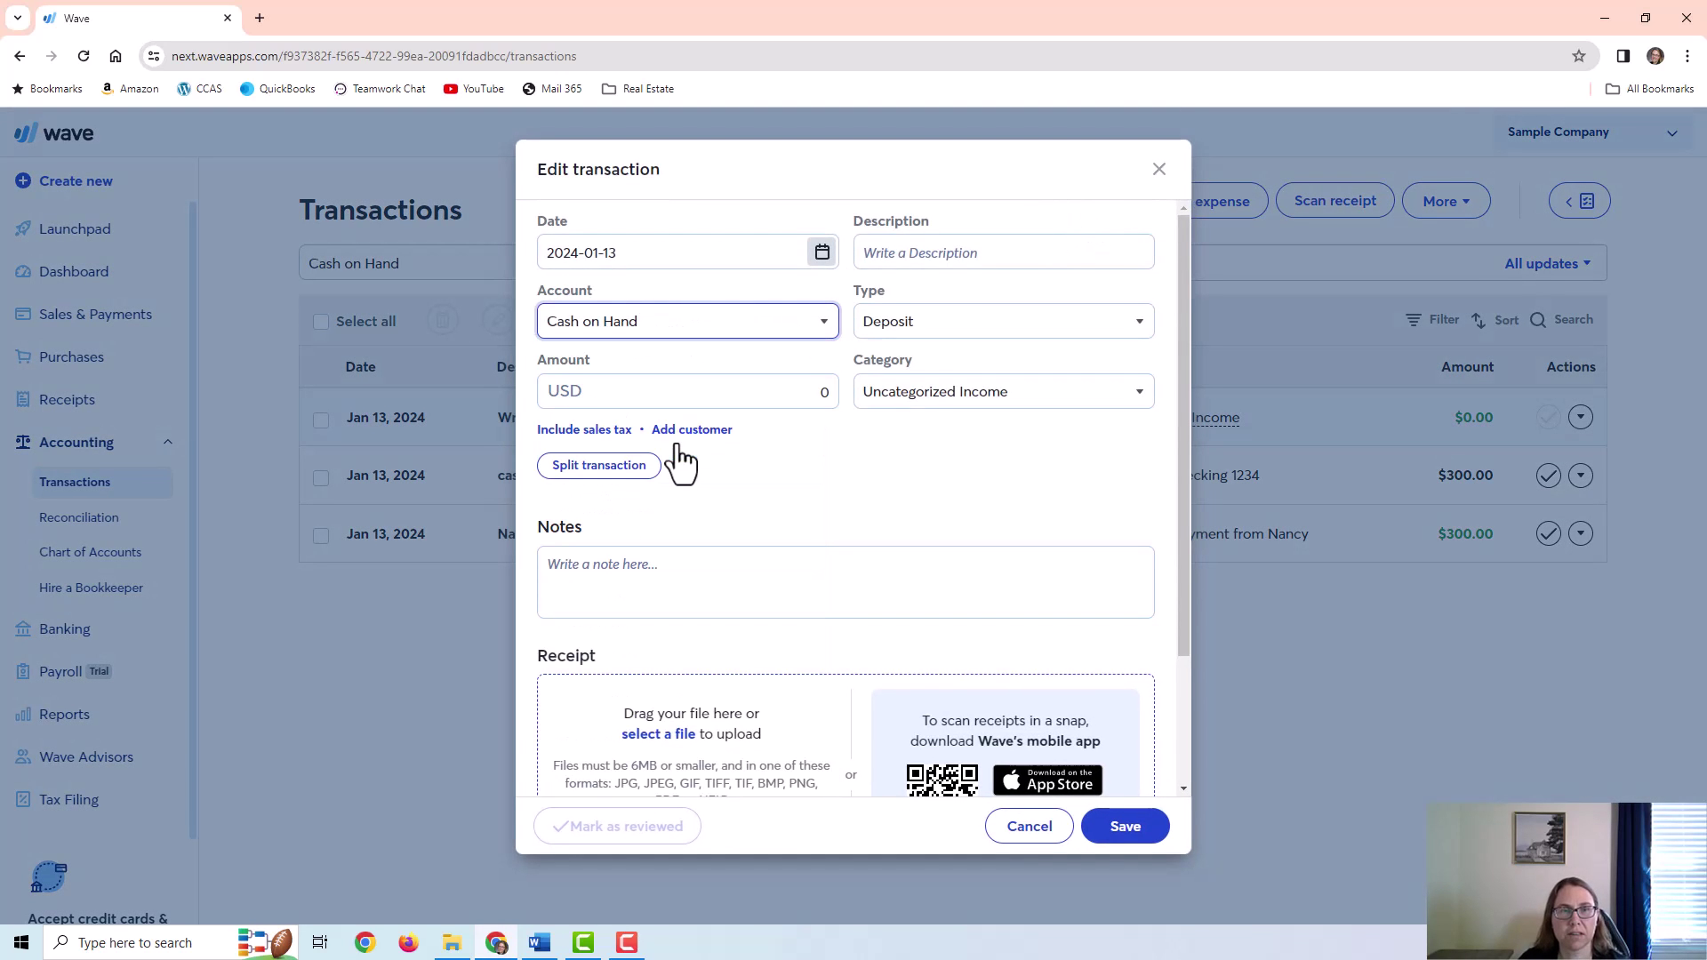
click(745, 390)
key(BackSpace)
text(200)
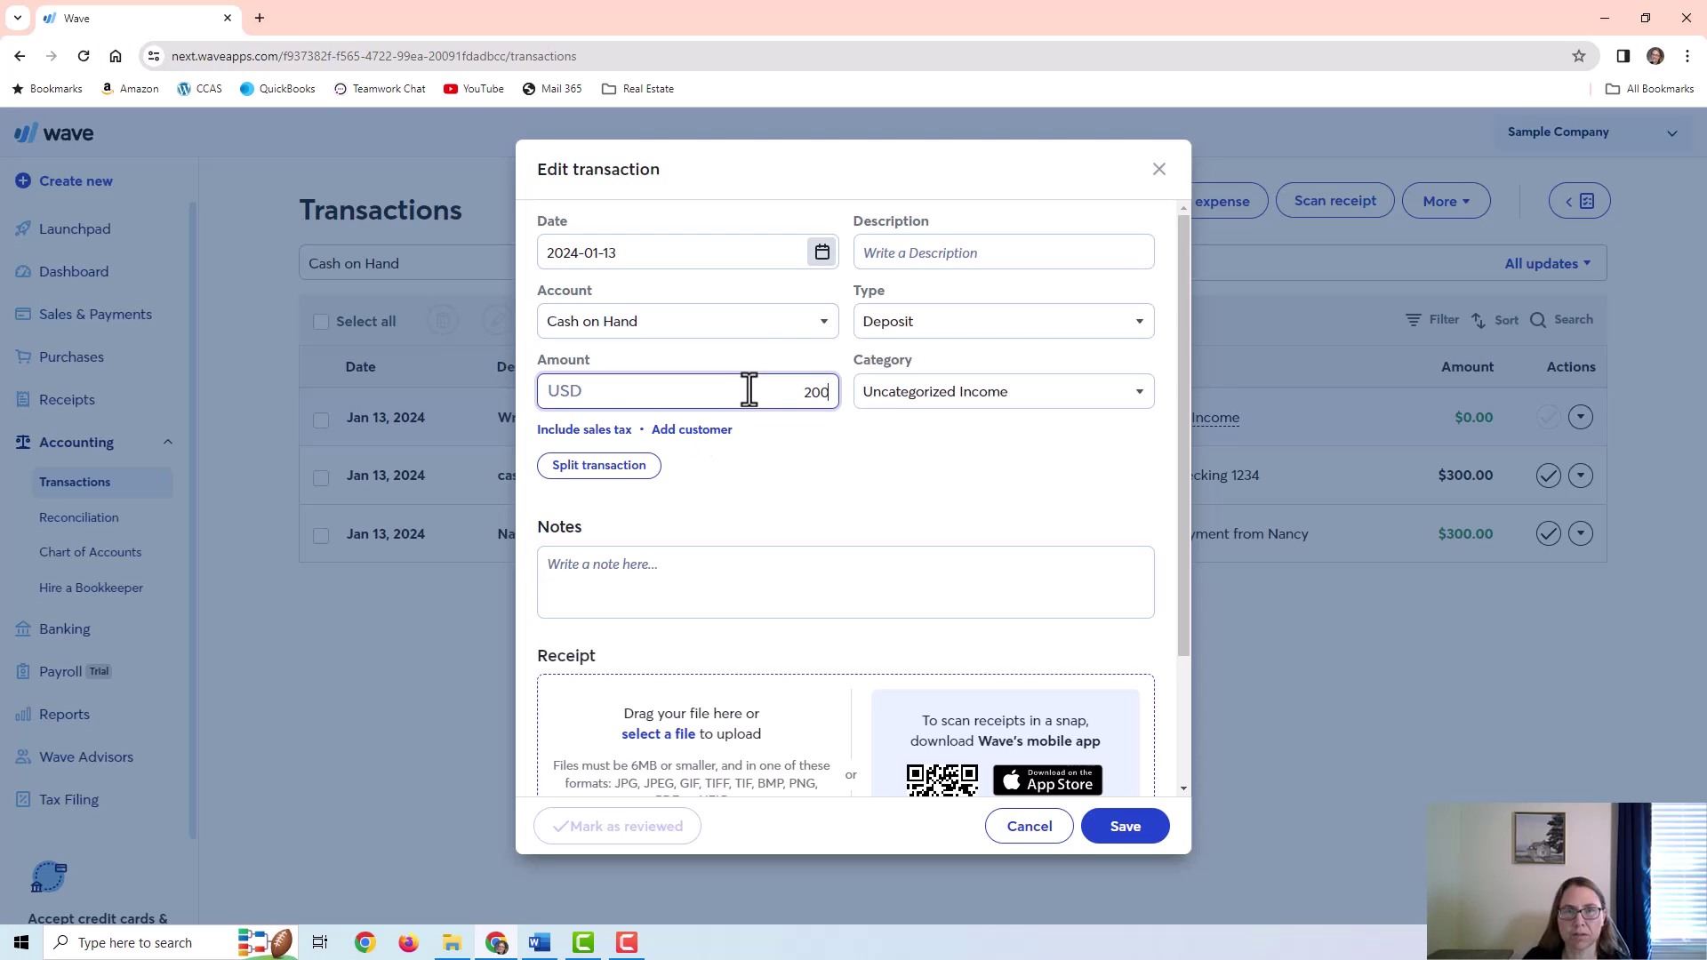
Describe the income transaction as "cash sales", categorize it as Service Income and save it
click(932, 247)
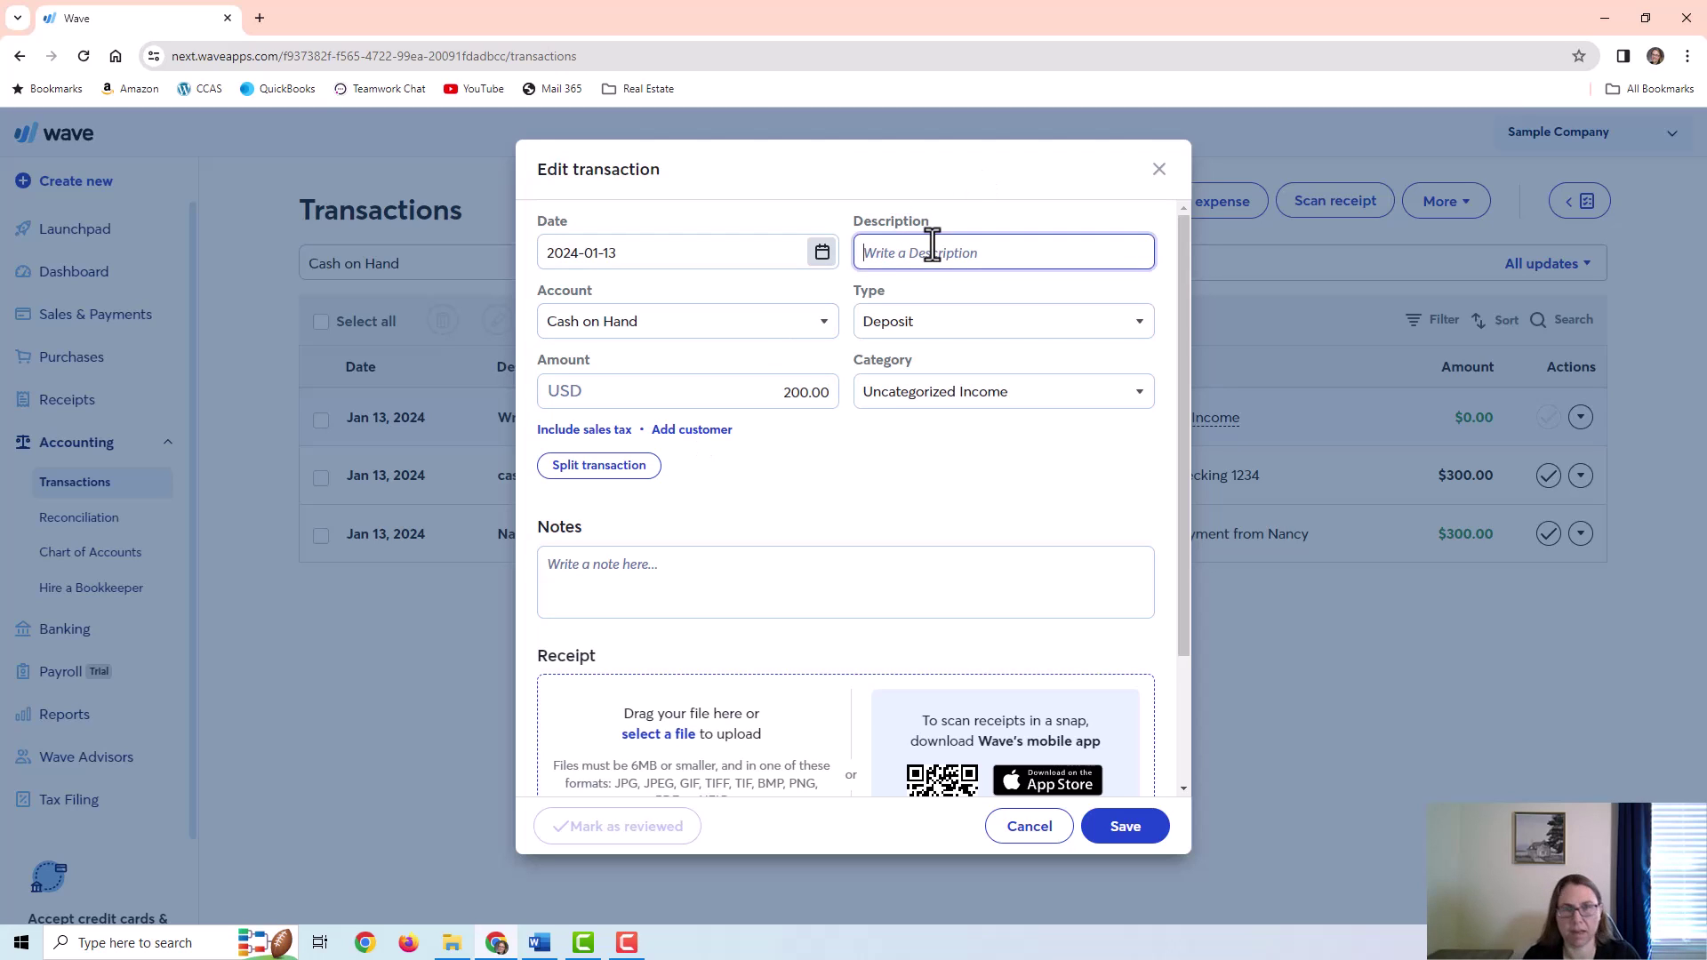
text(cash sales)
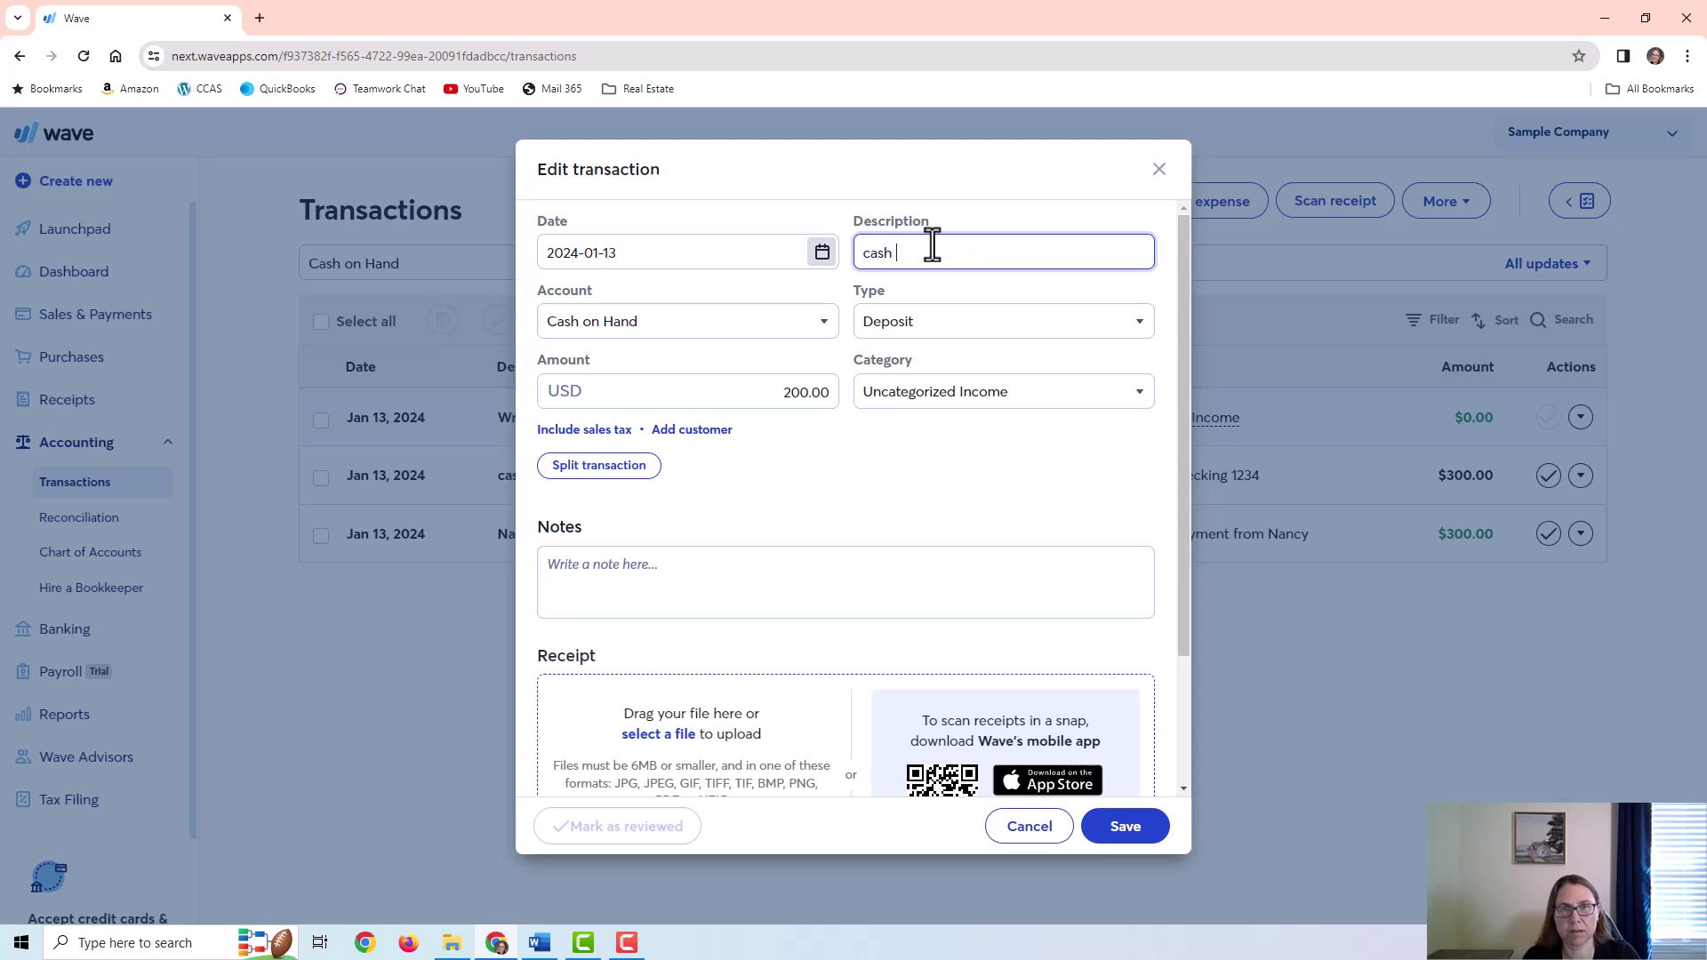
click(953, 392)
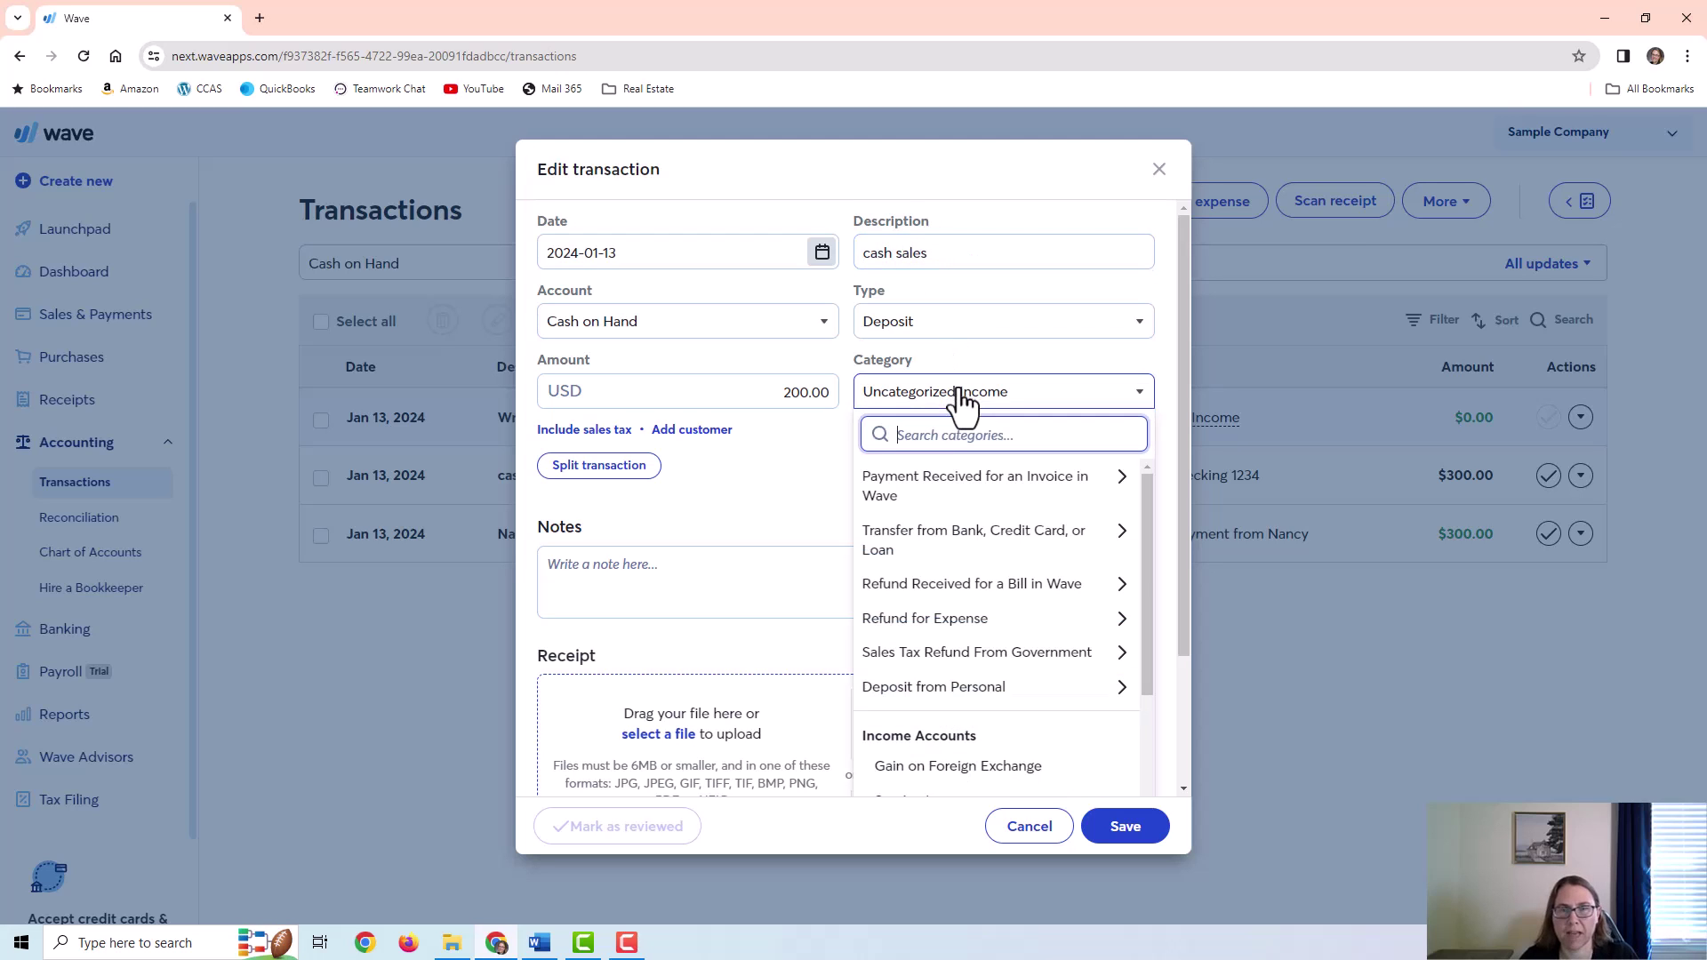
scroll(1027, 596, down, 1)
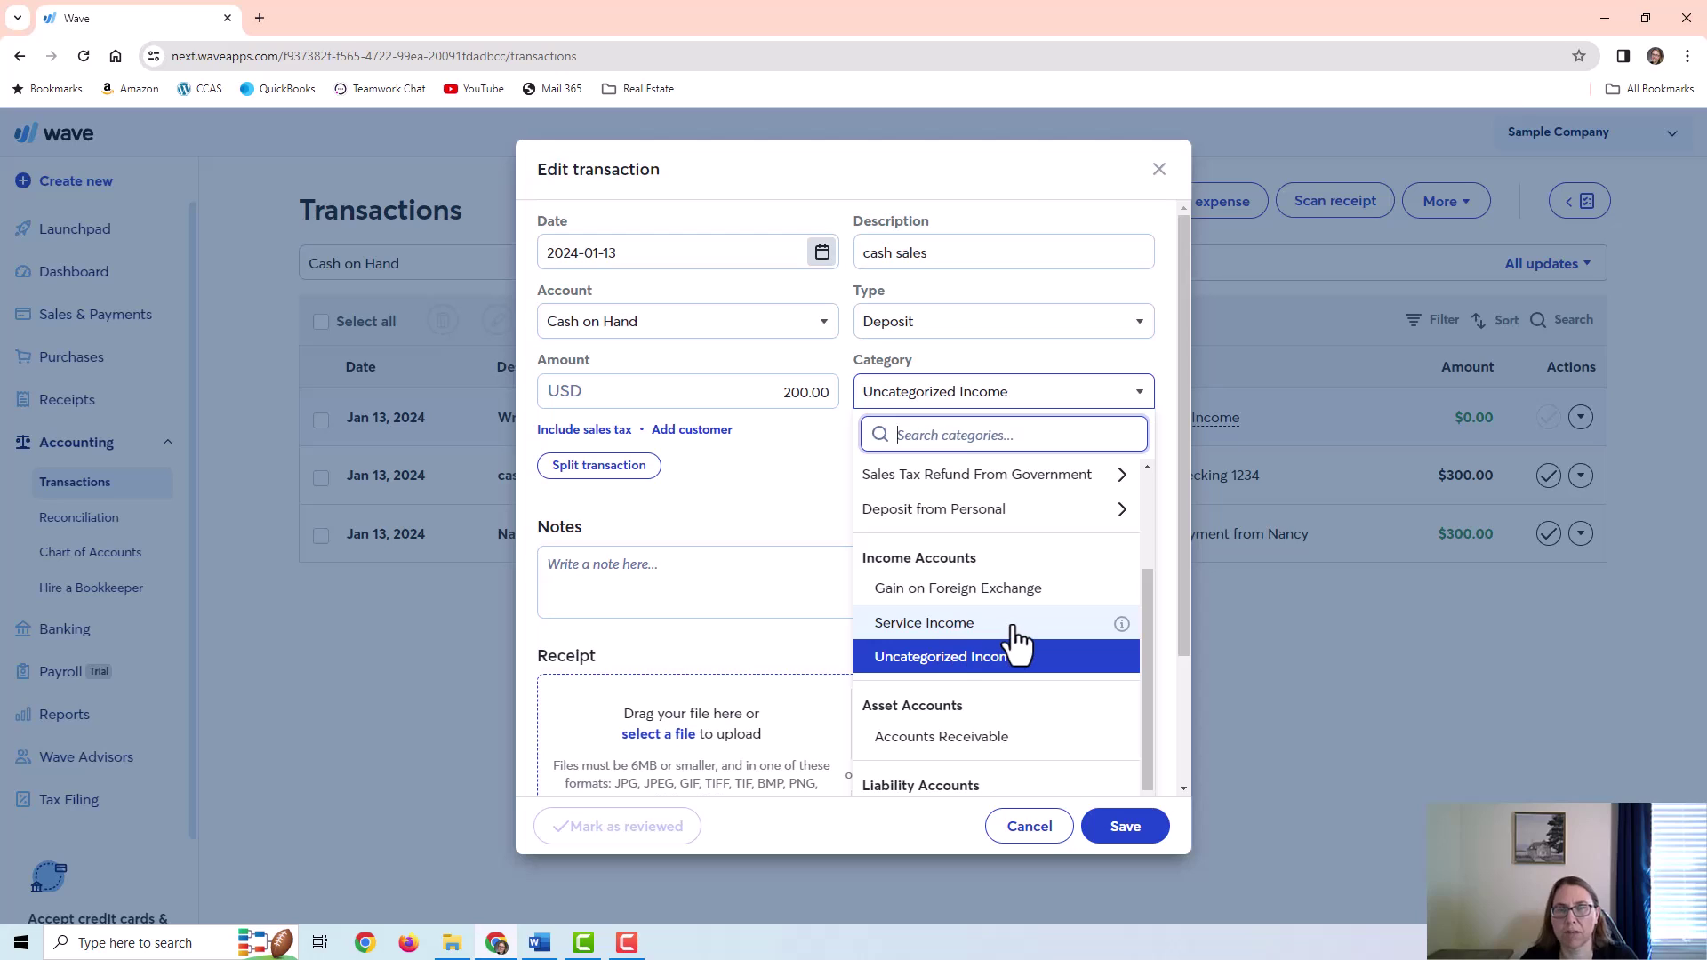
click(1013, 624)
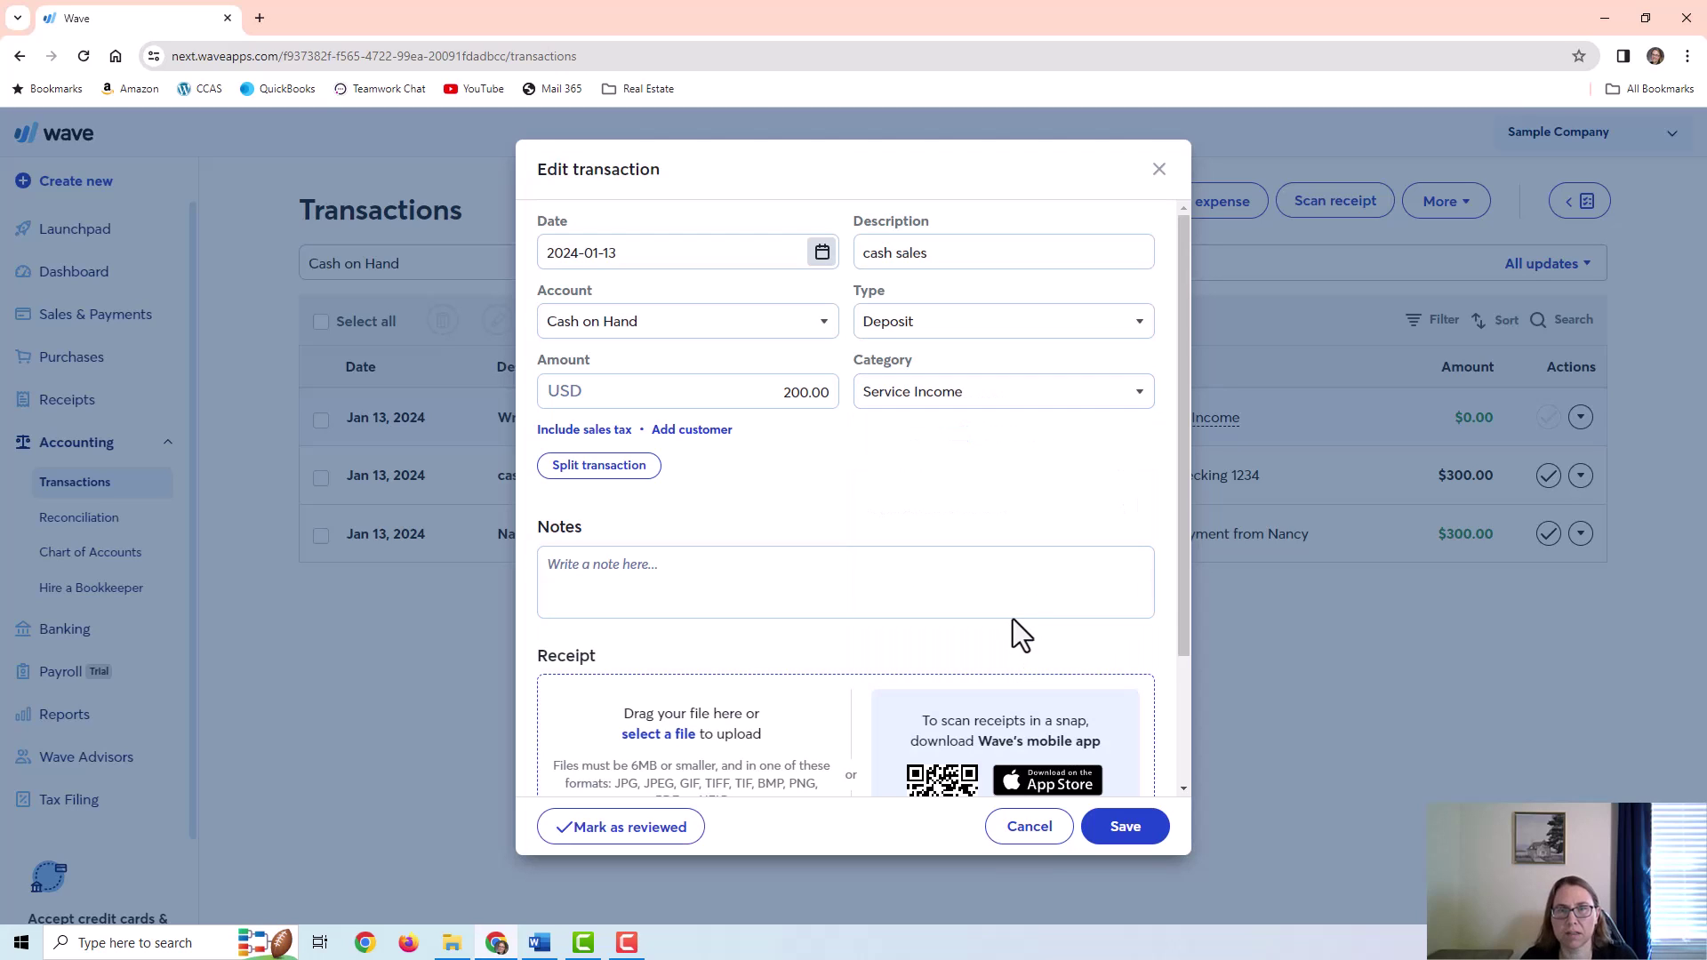
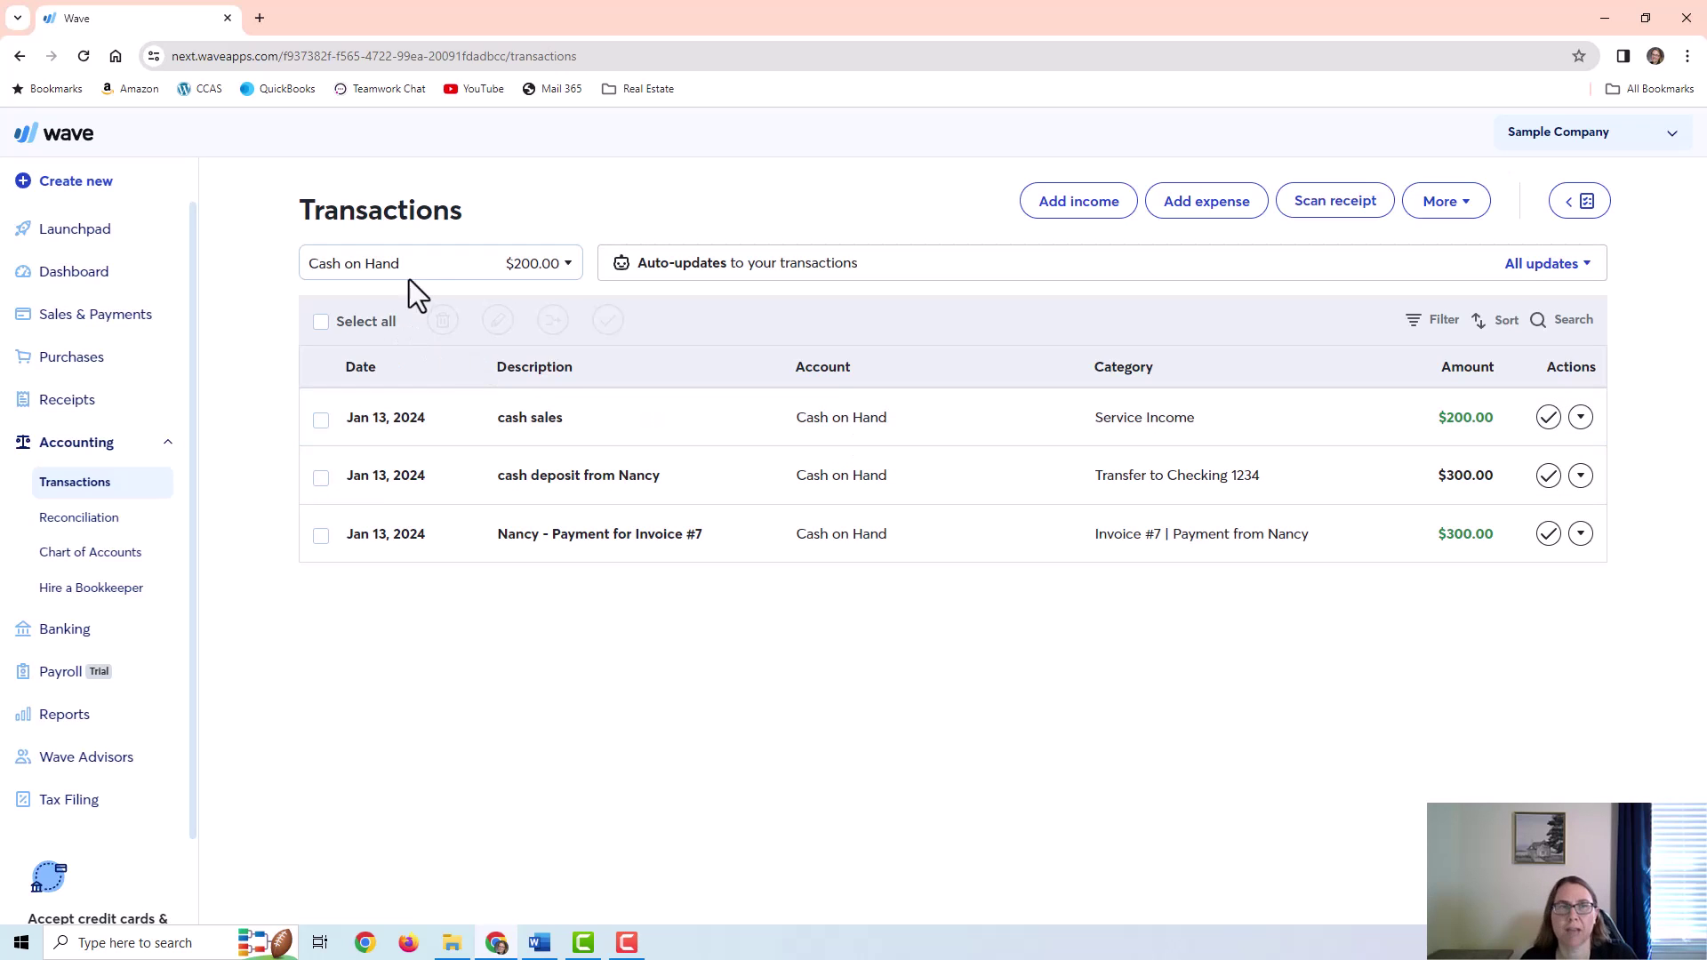
Check the Cash on Hand balance in the account list and switch the transactions list to Checking 1234
click(426, 283)
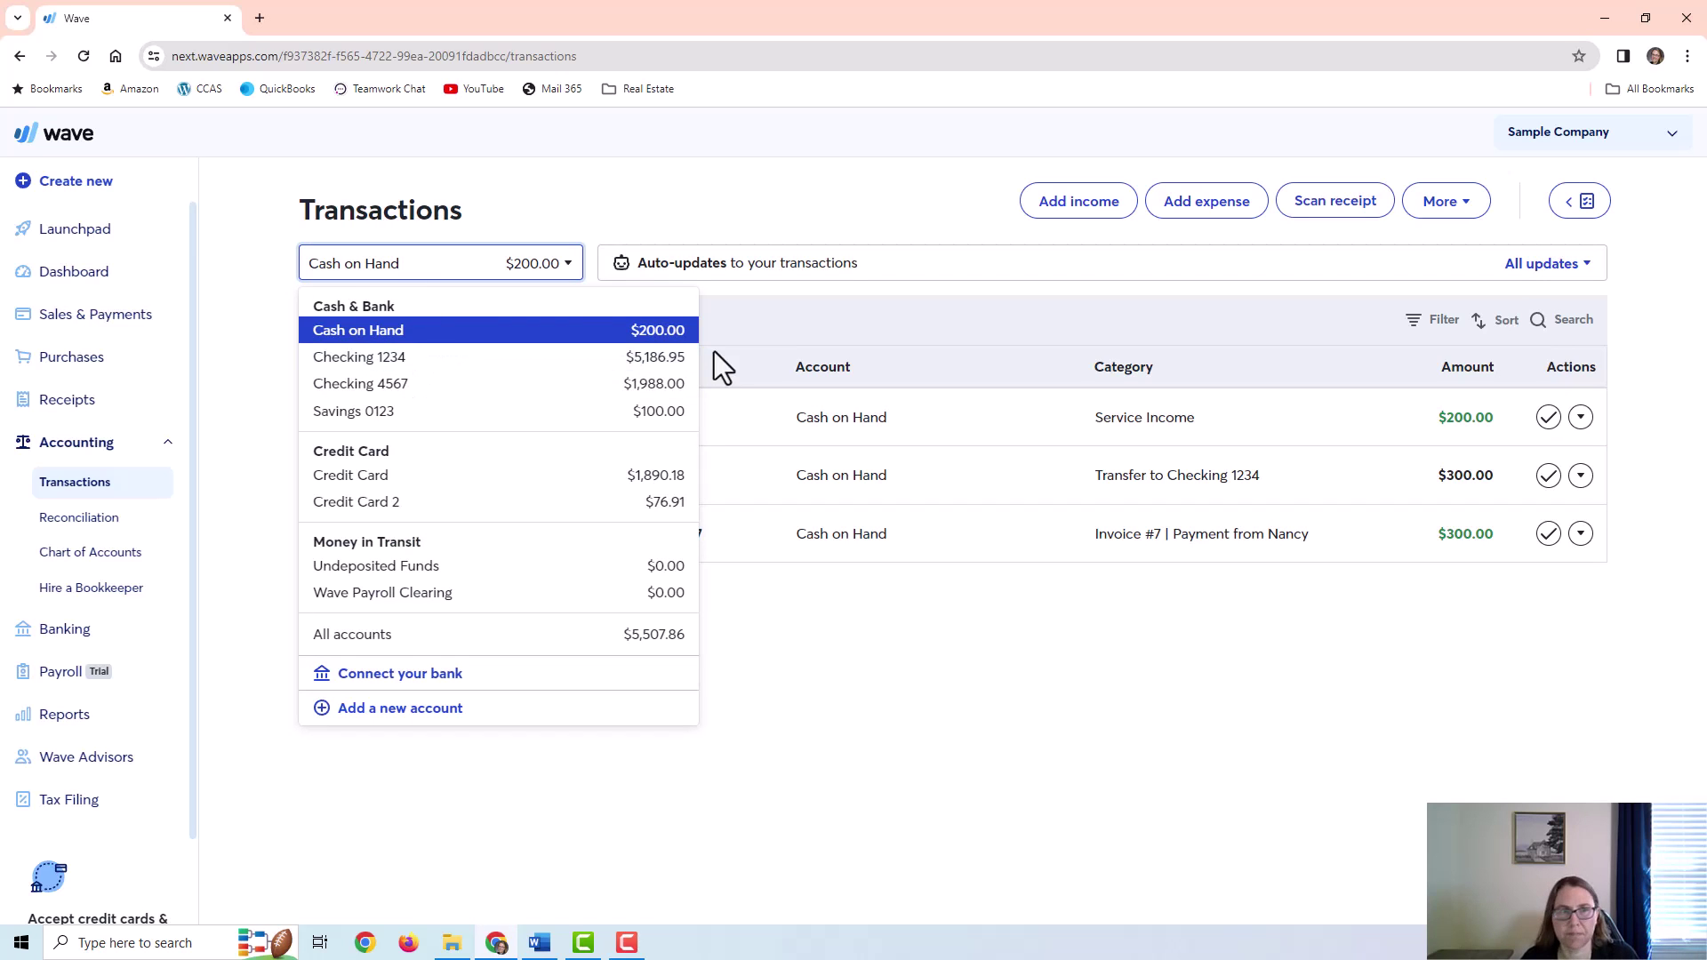
click(579, 268)
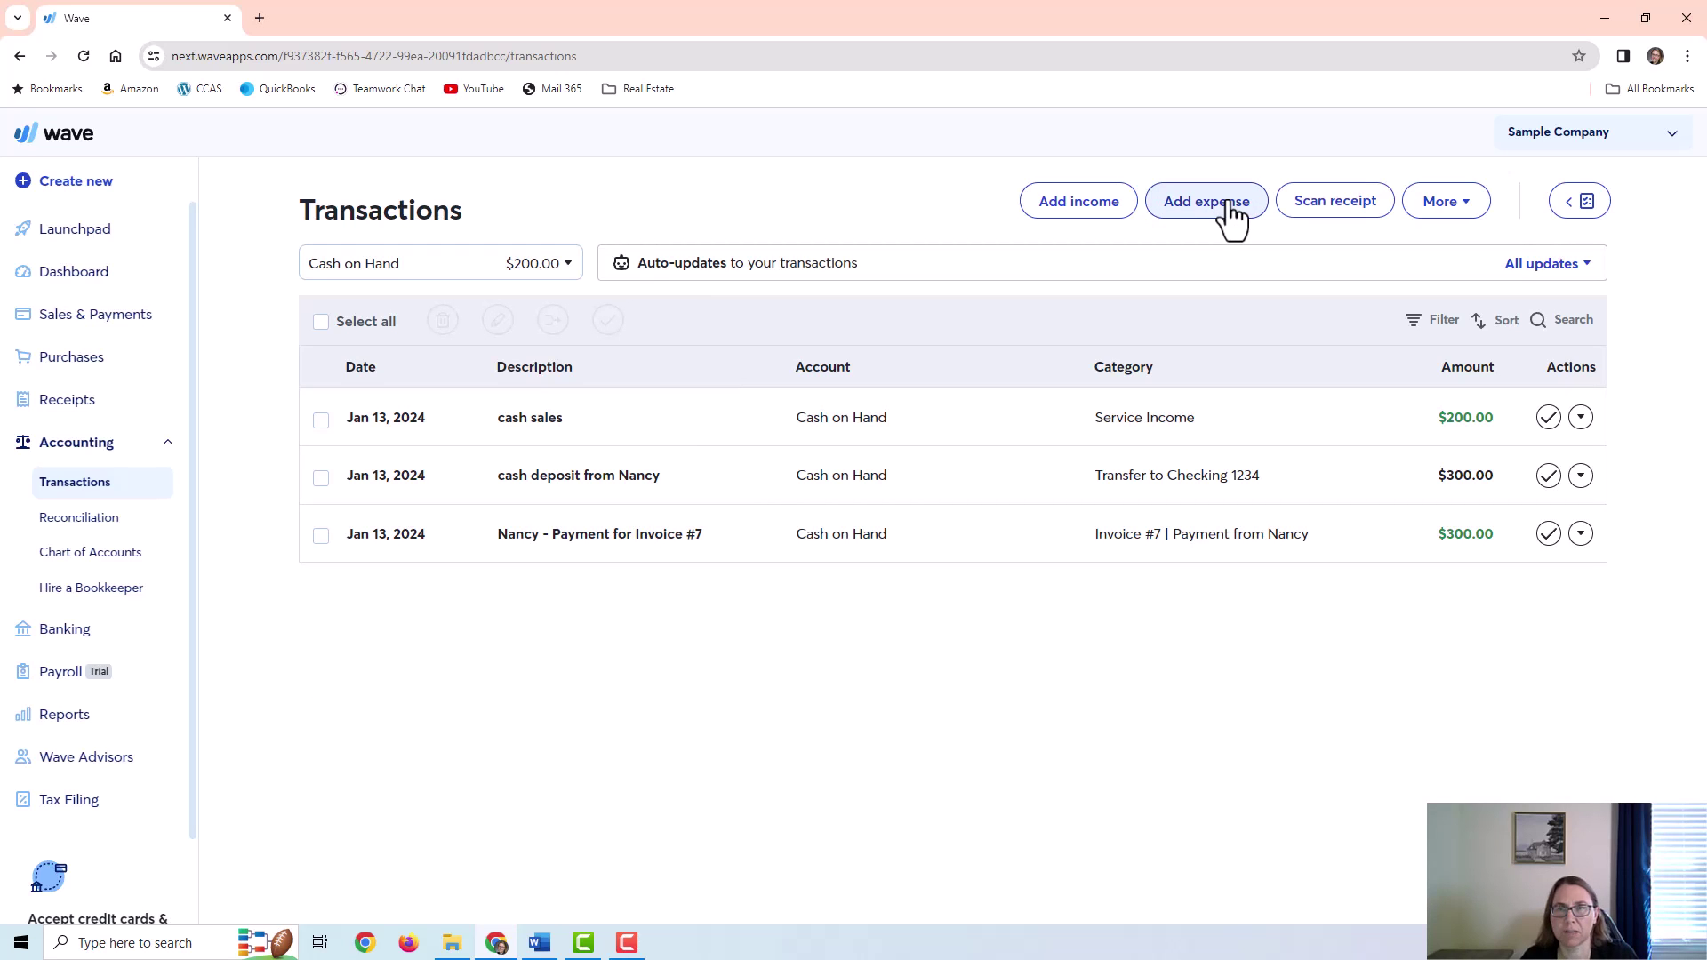
click(370, 266)
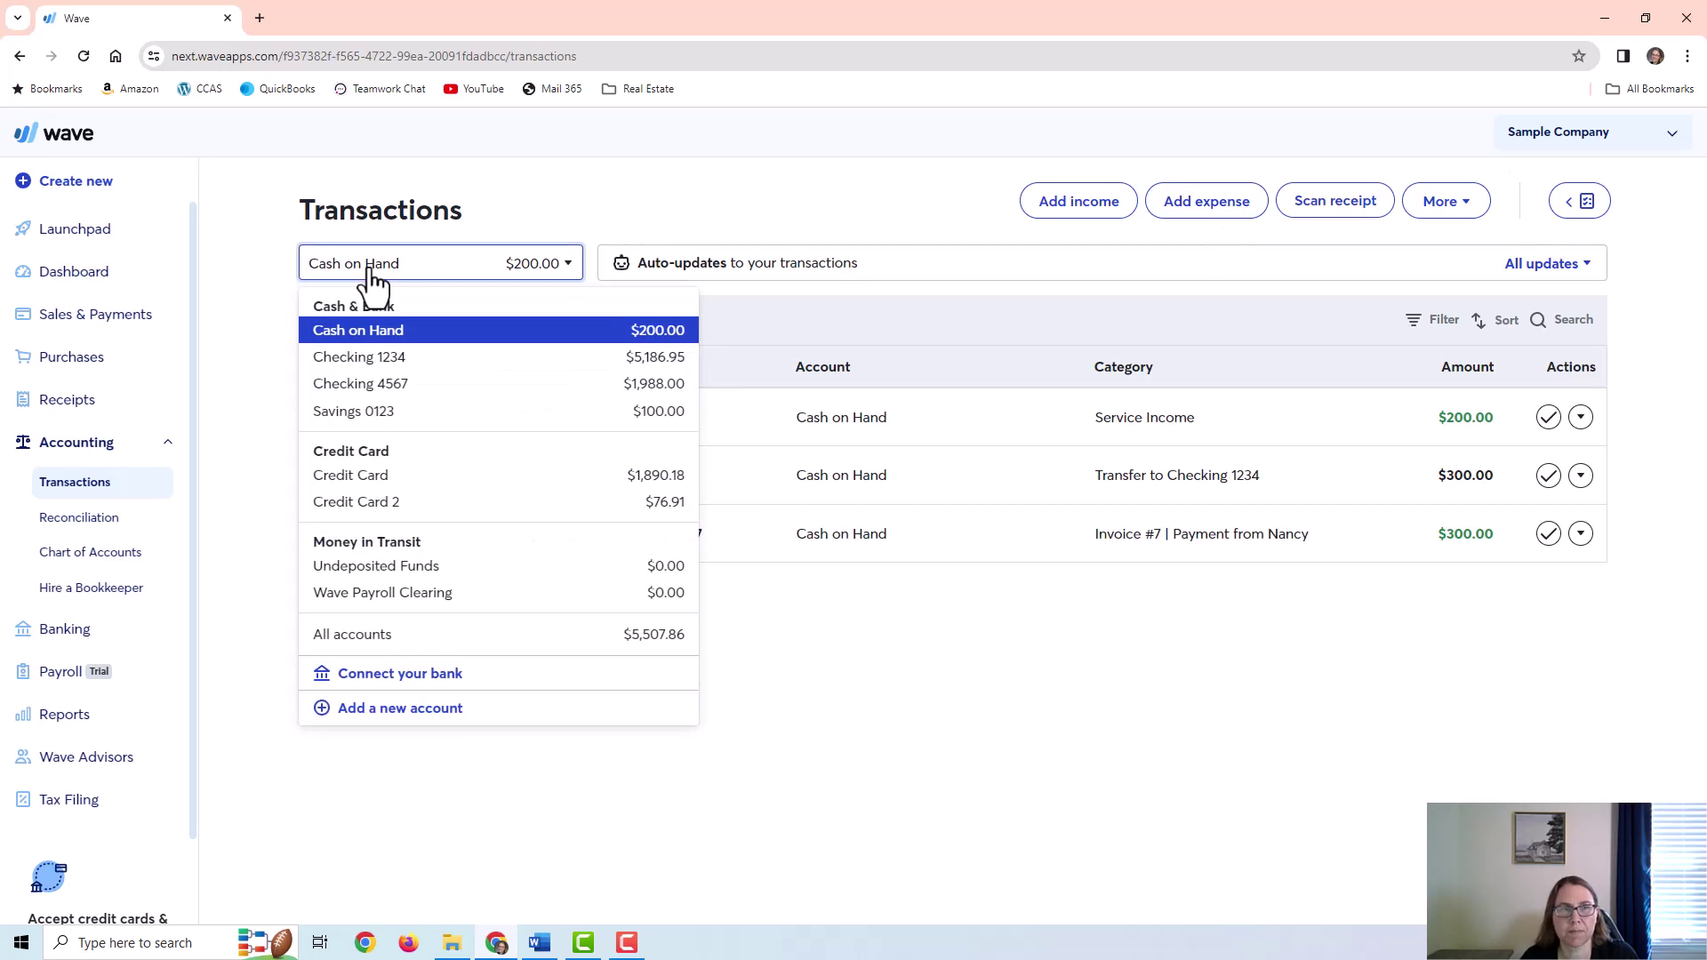
click(909, 212)
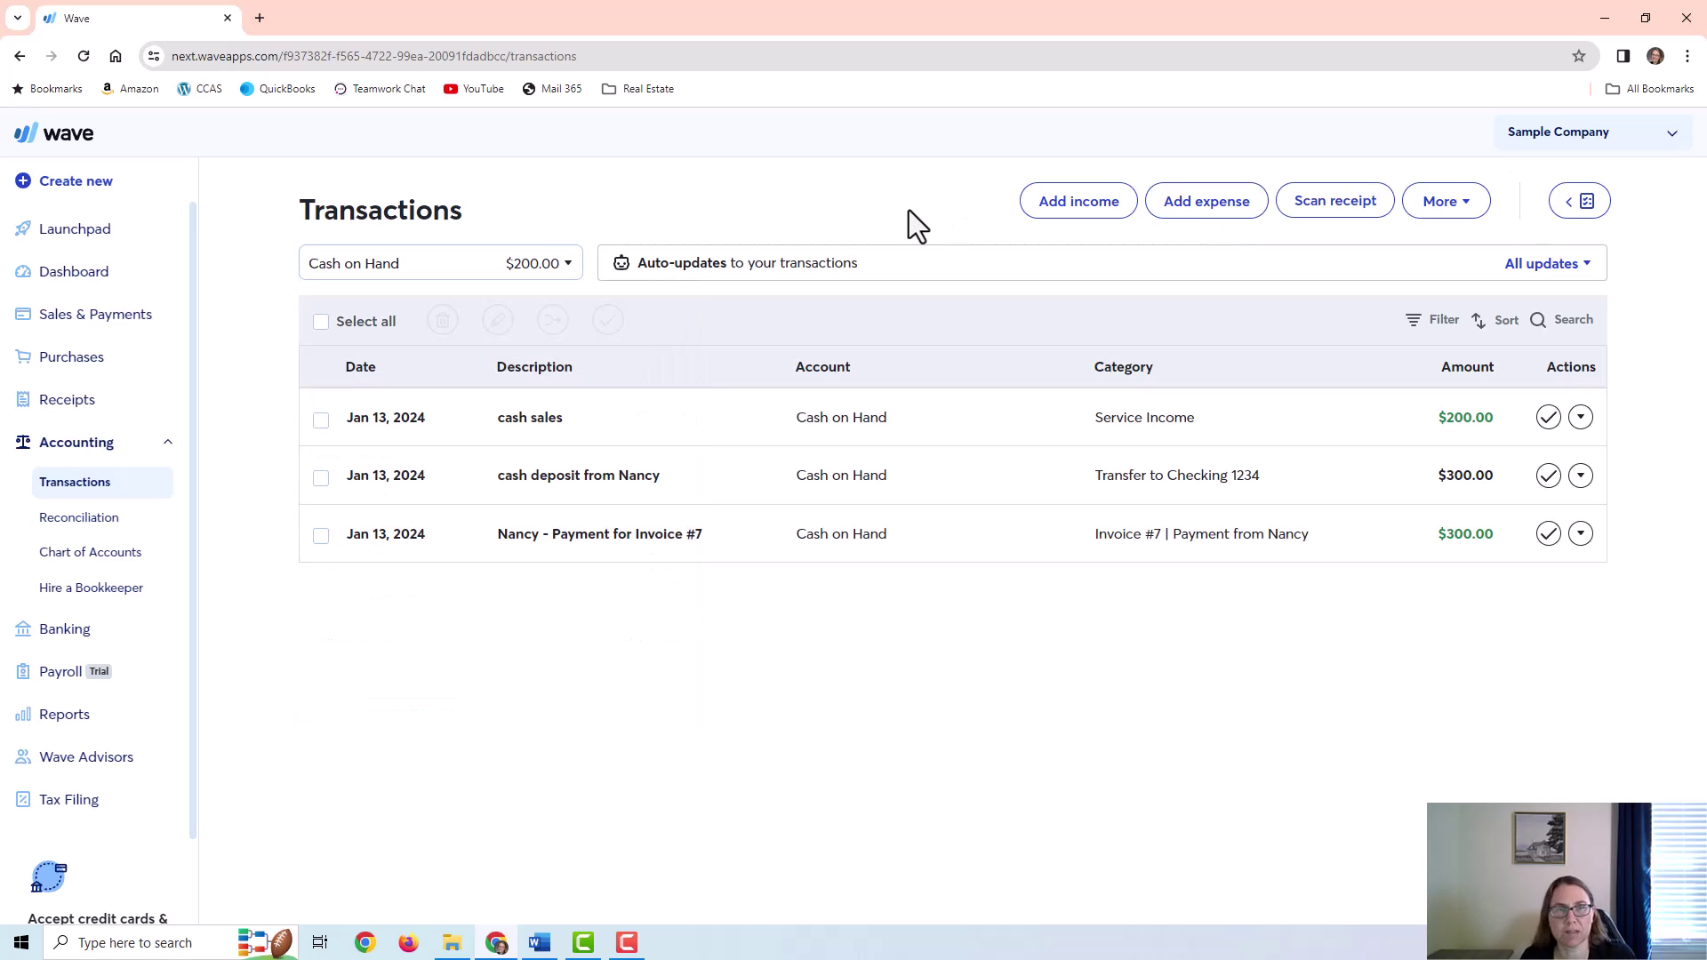
click(457, 268)
click(421, 359)
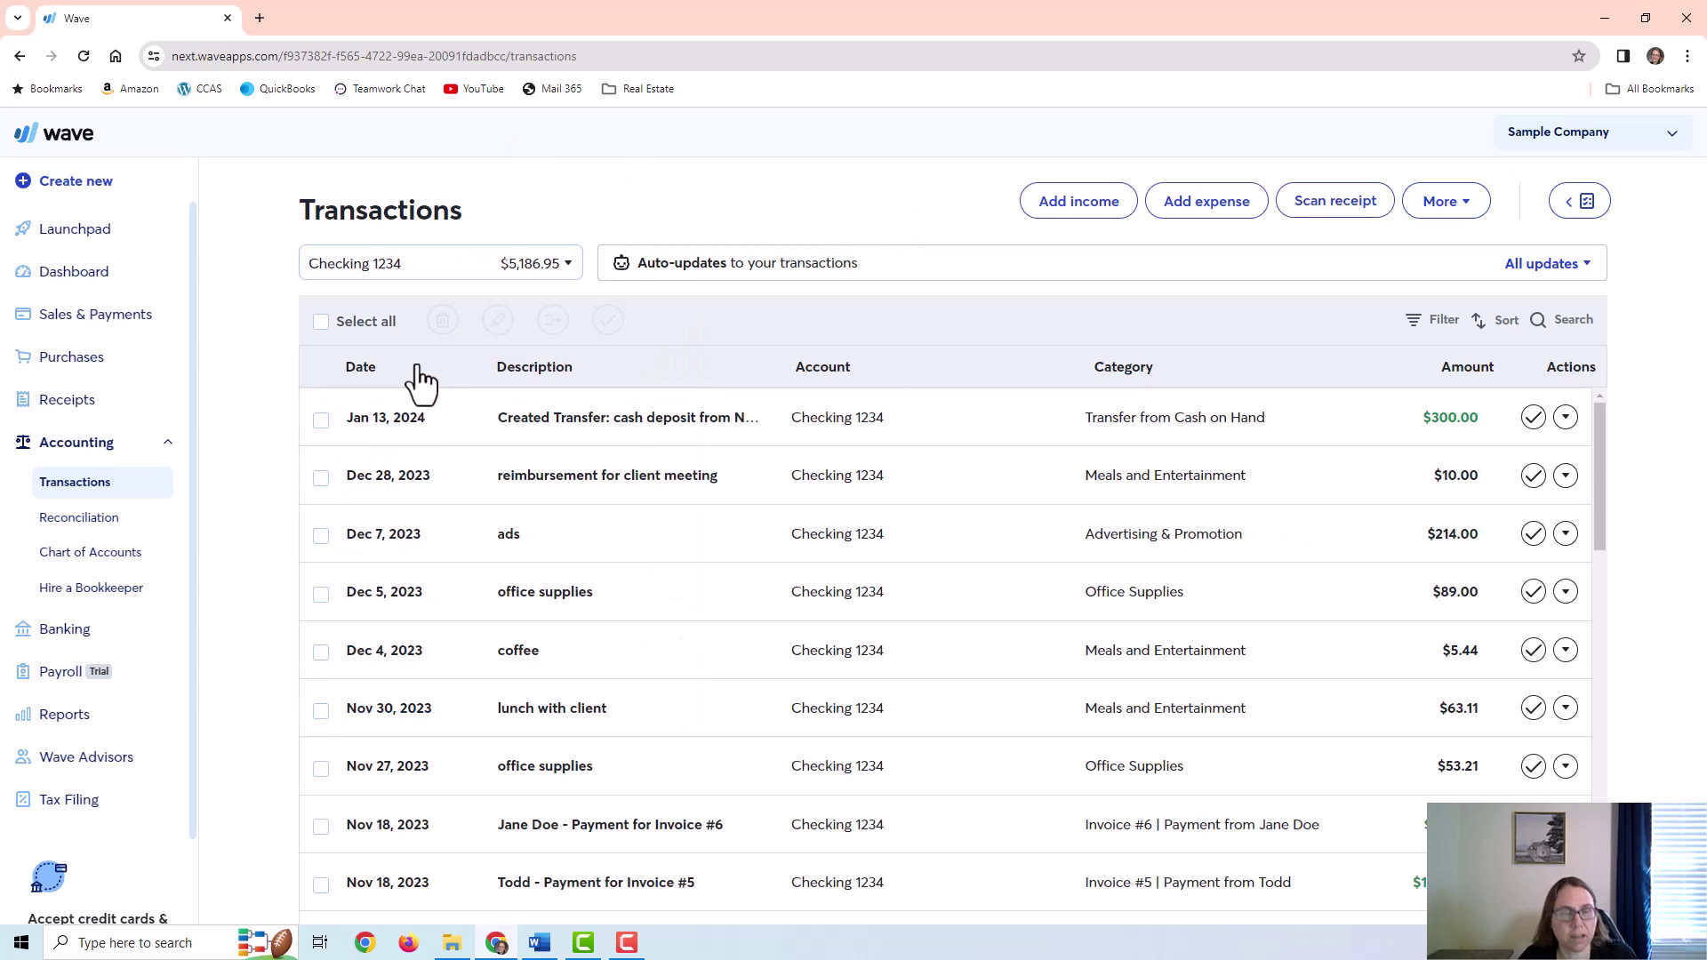
click(1081, 206)
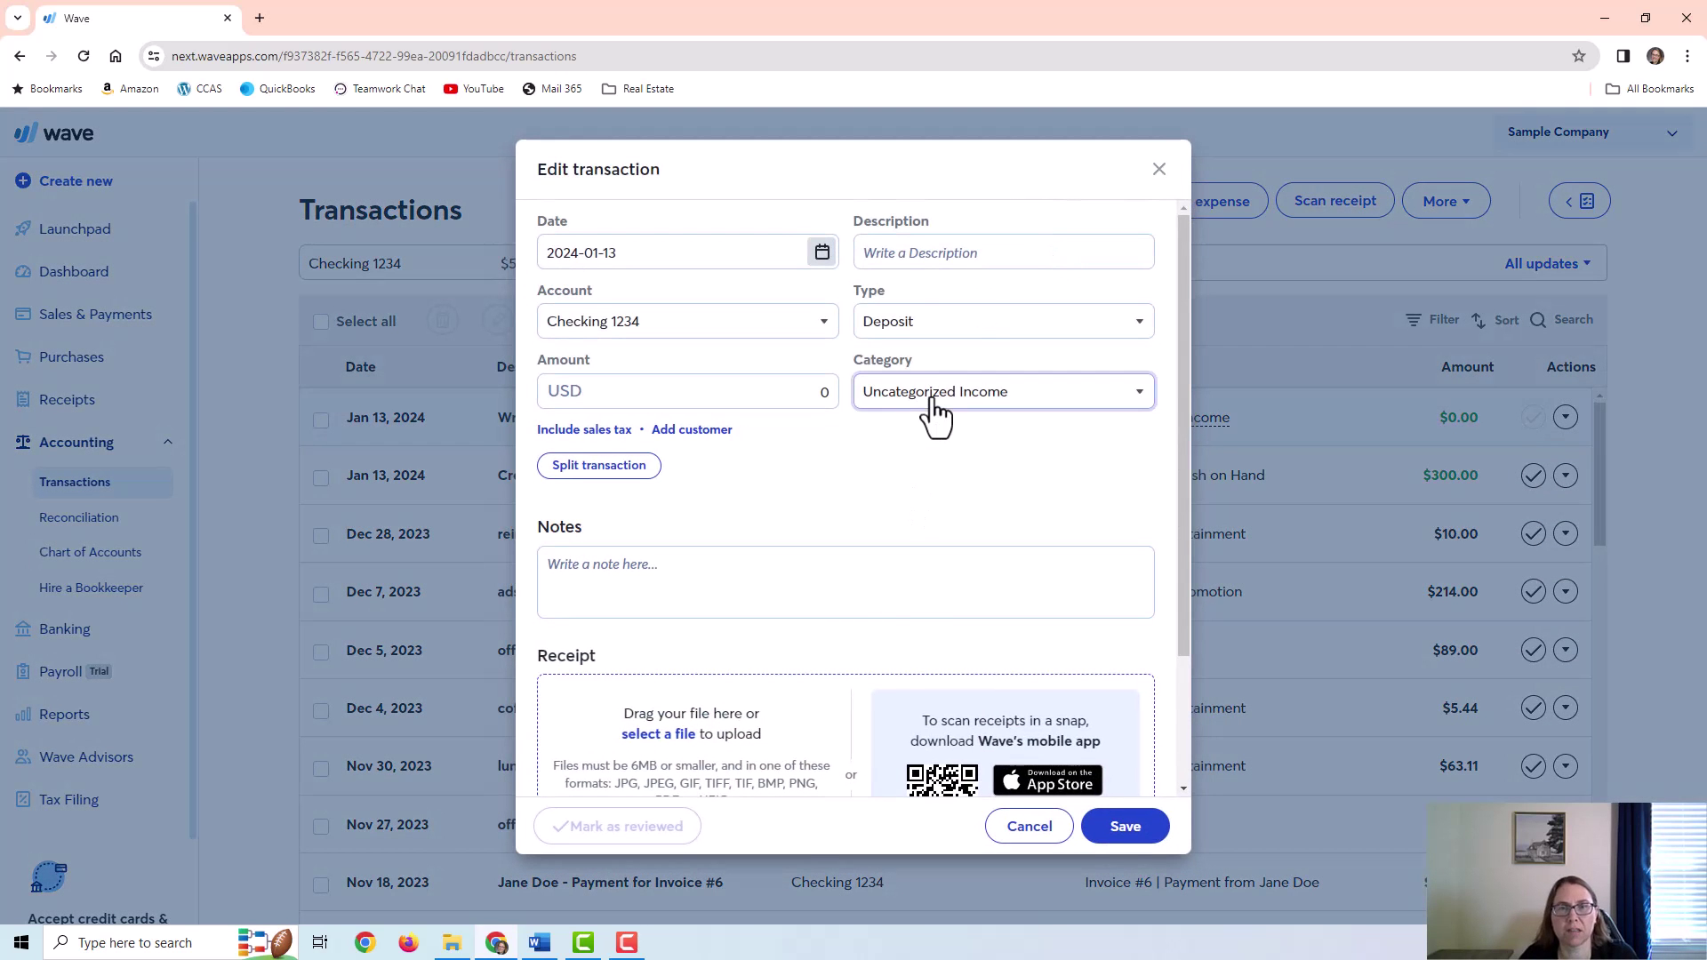
click(932, 409)
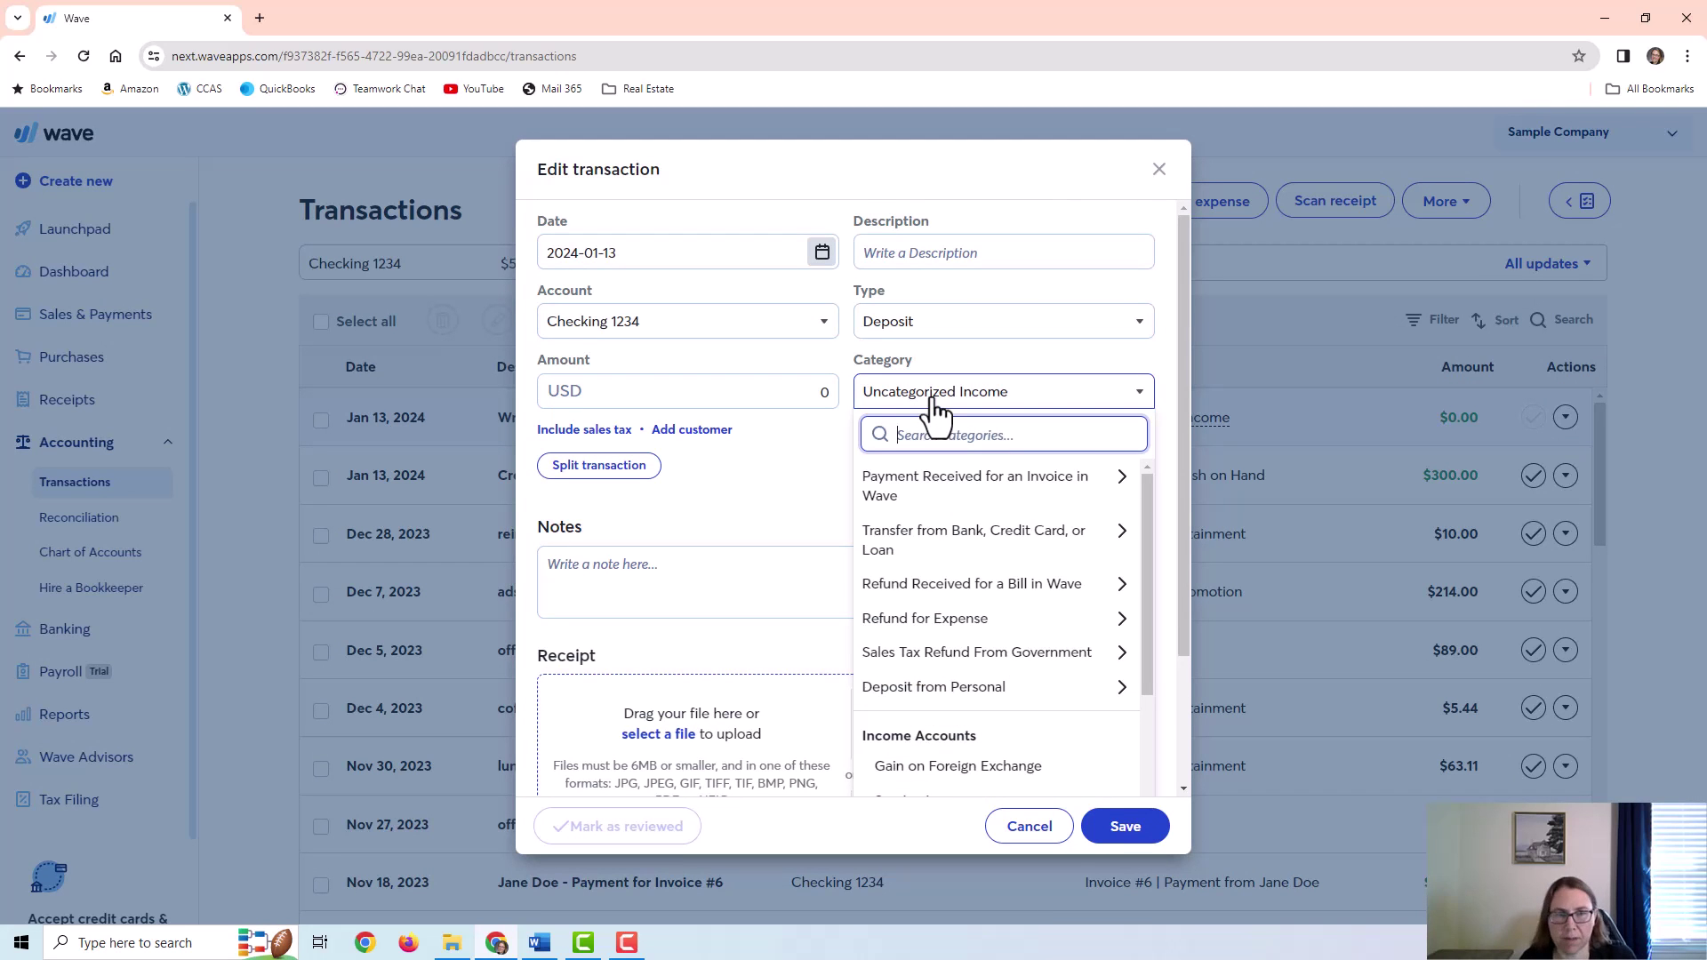
key(Escape)
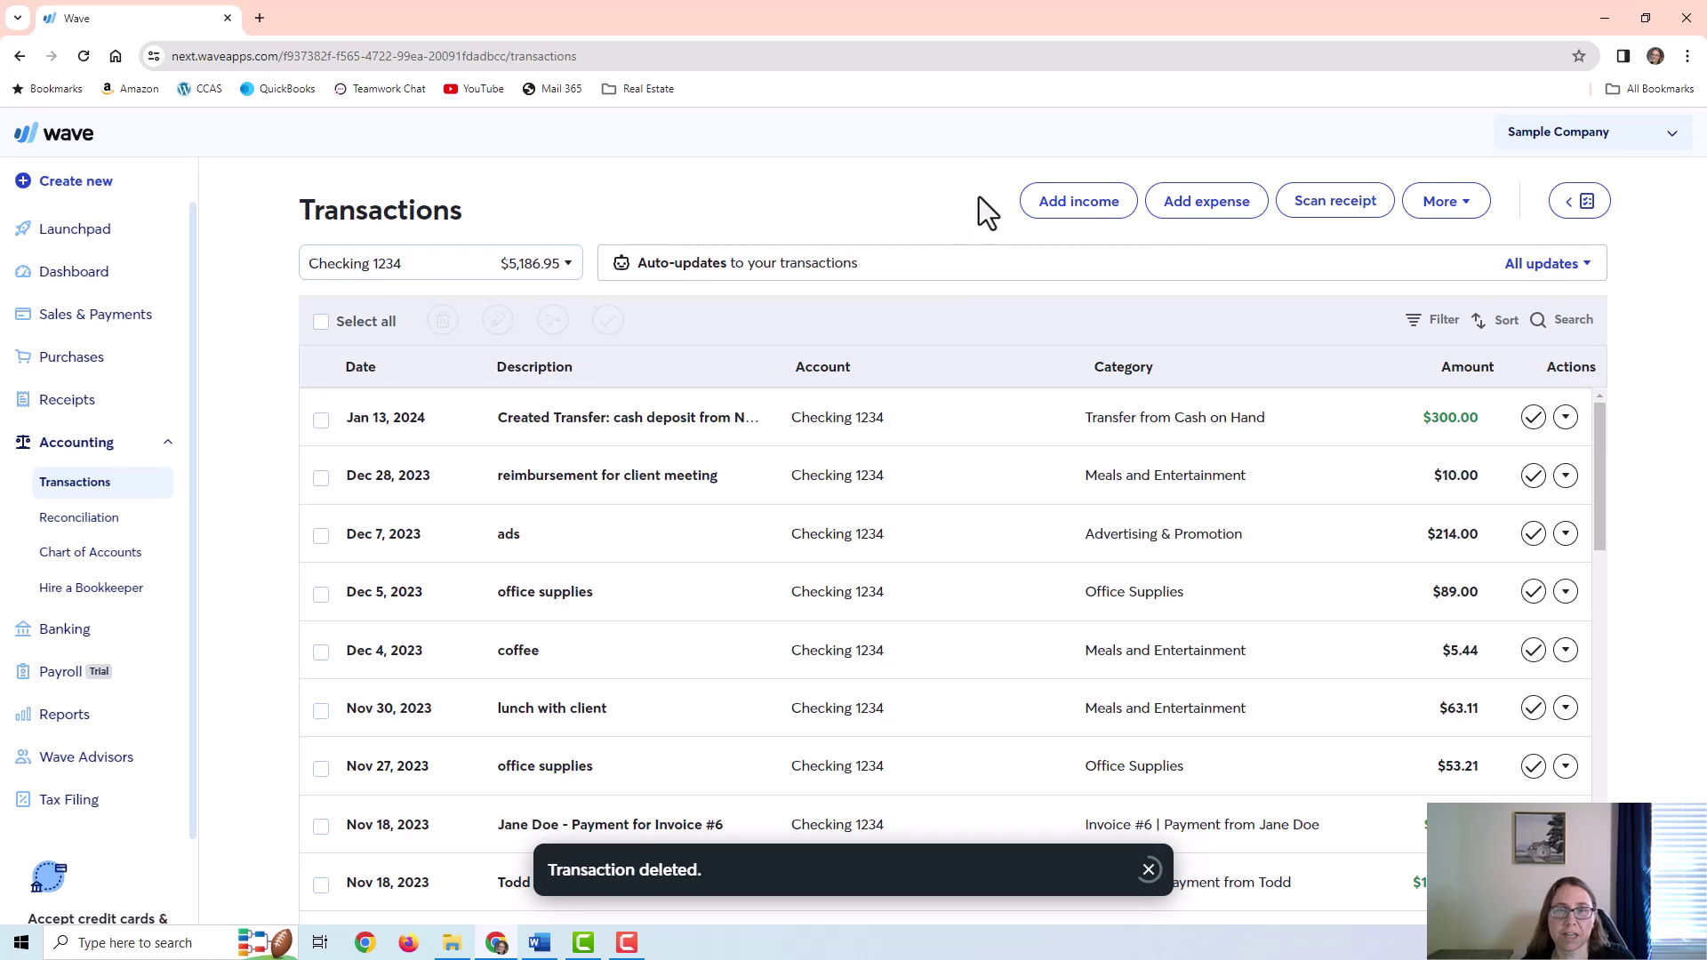
Add an income transaction in Checking 1234 and categorize it as a transfer from Cash on Hand
click(1100, 218)
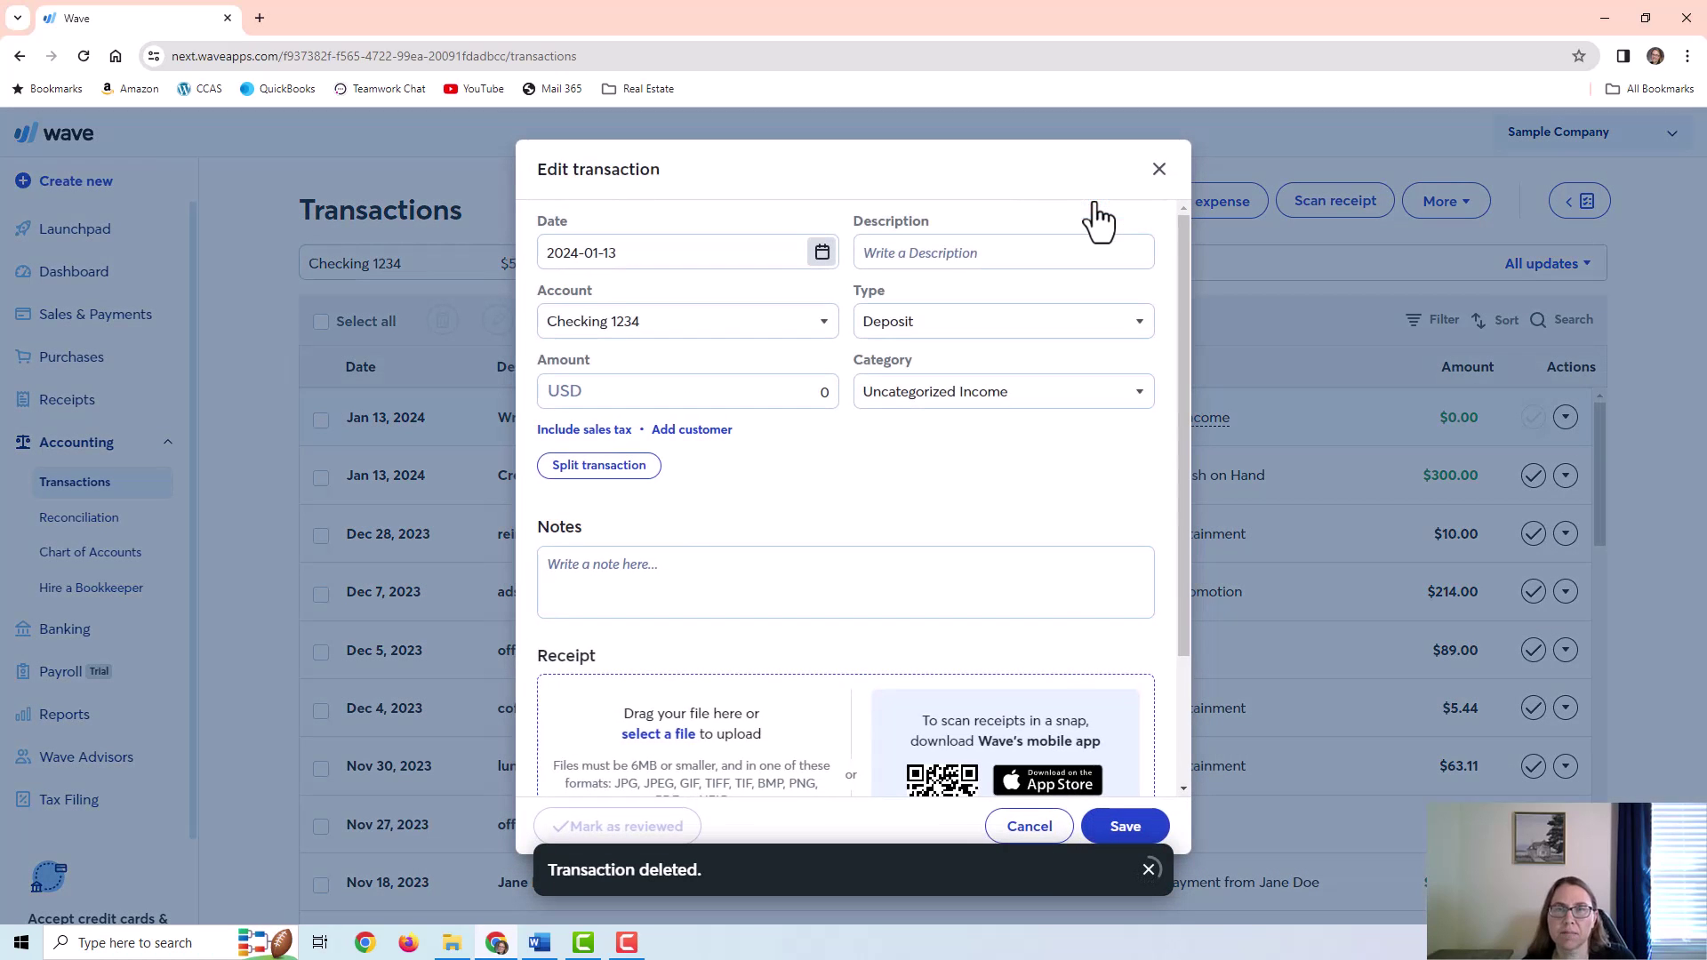
click(929, 396)
scroll(972, 622, down, 3)
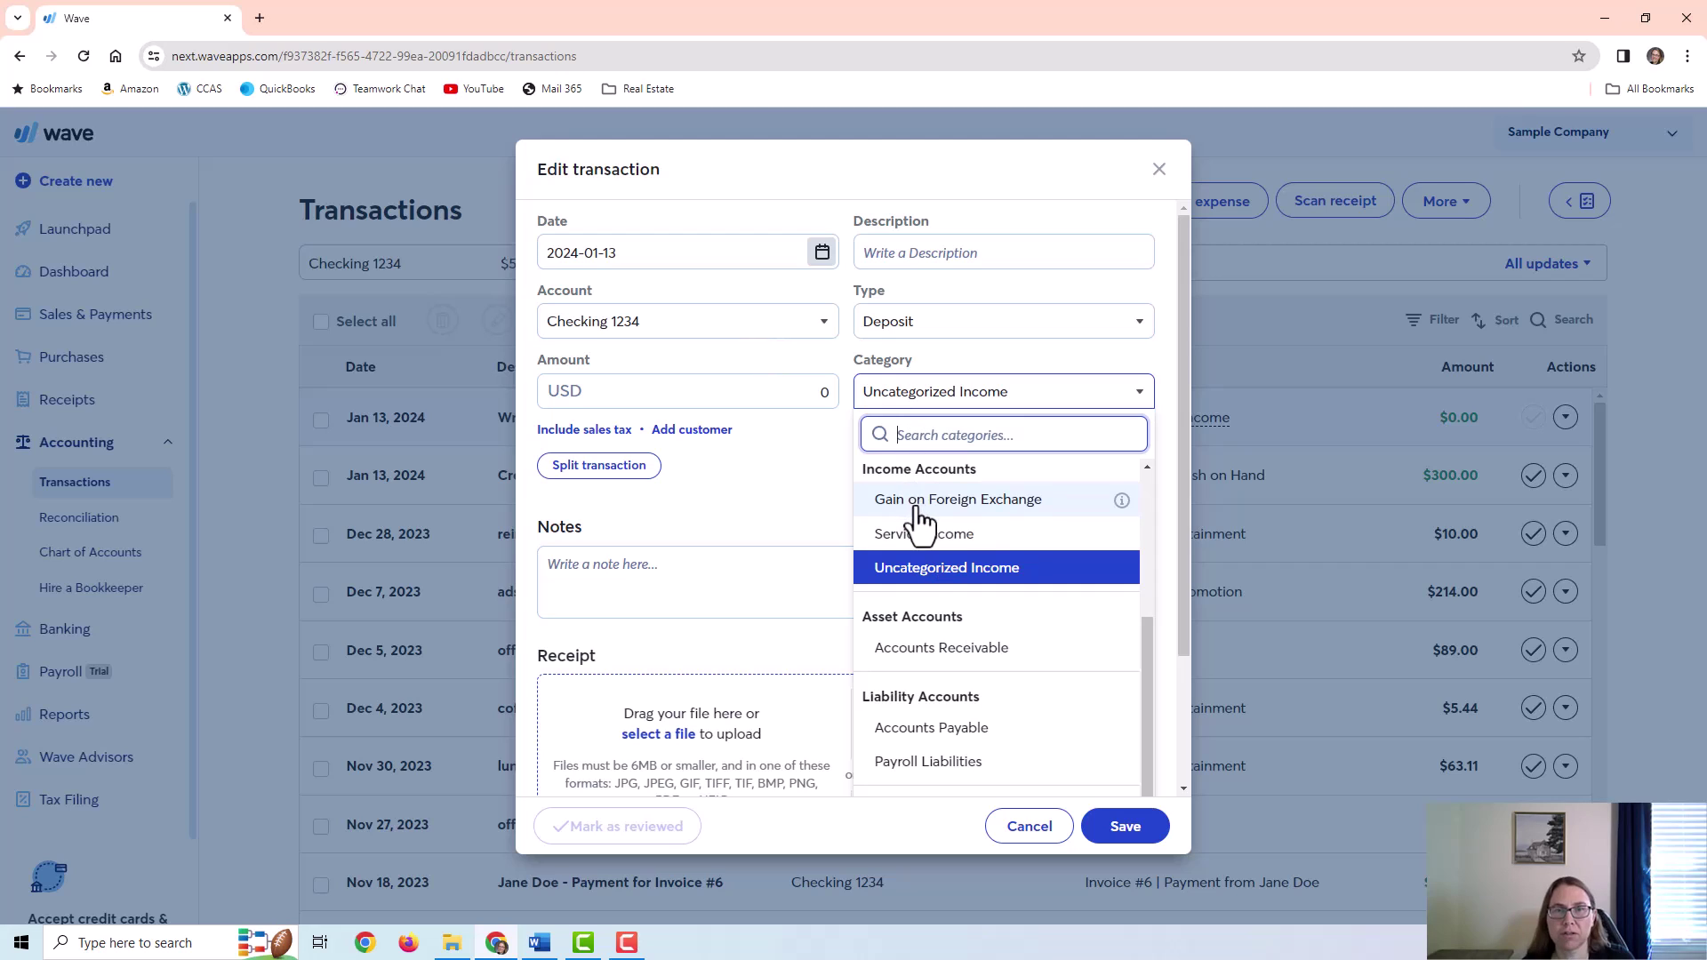
scroll(921, 520, up, 3)
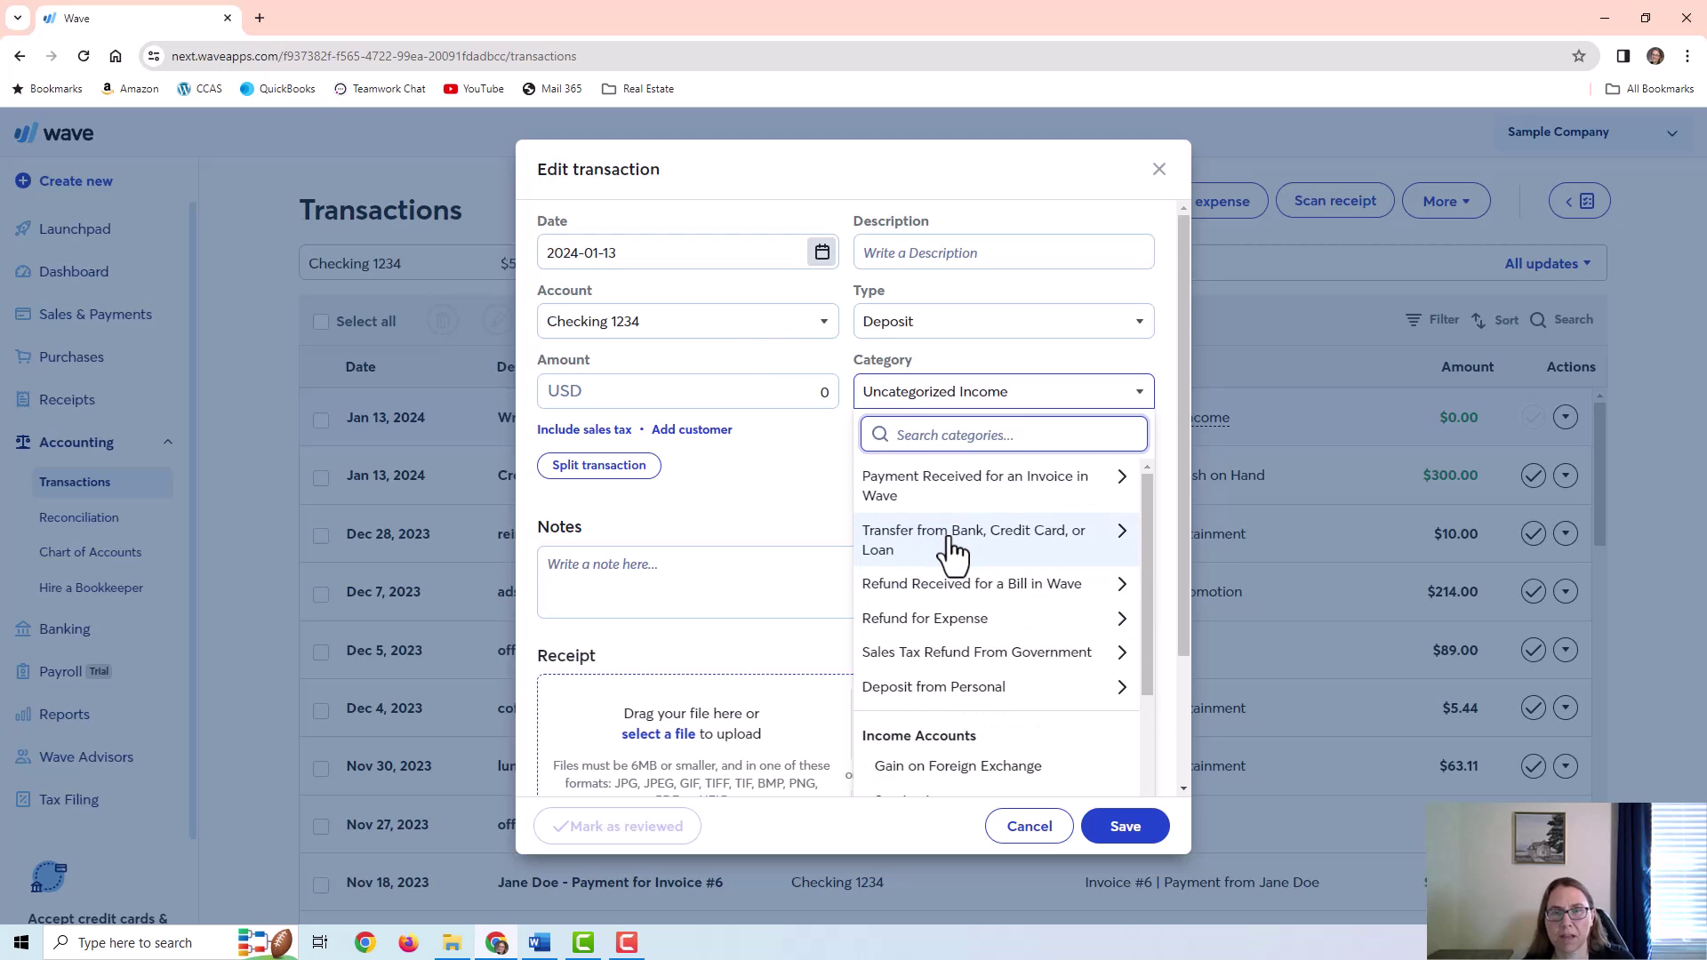
click(953, 548)
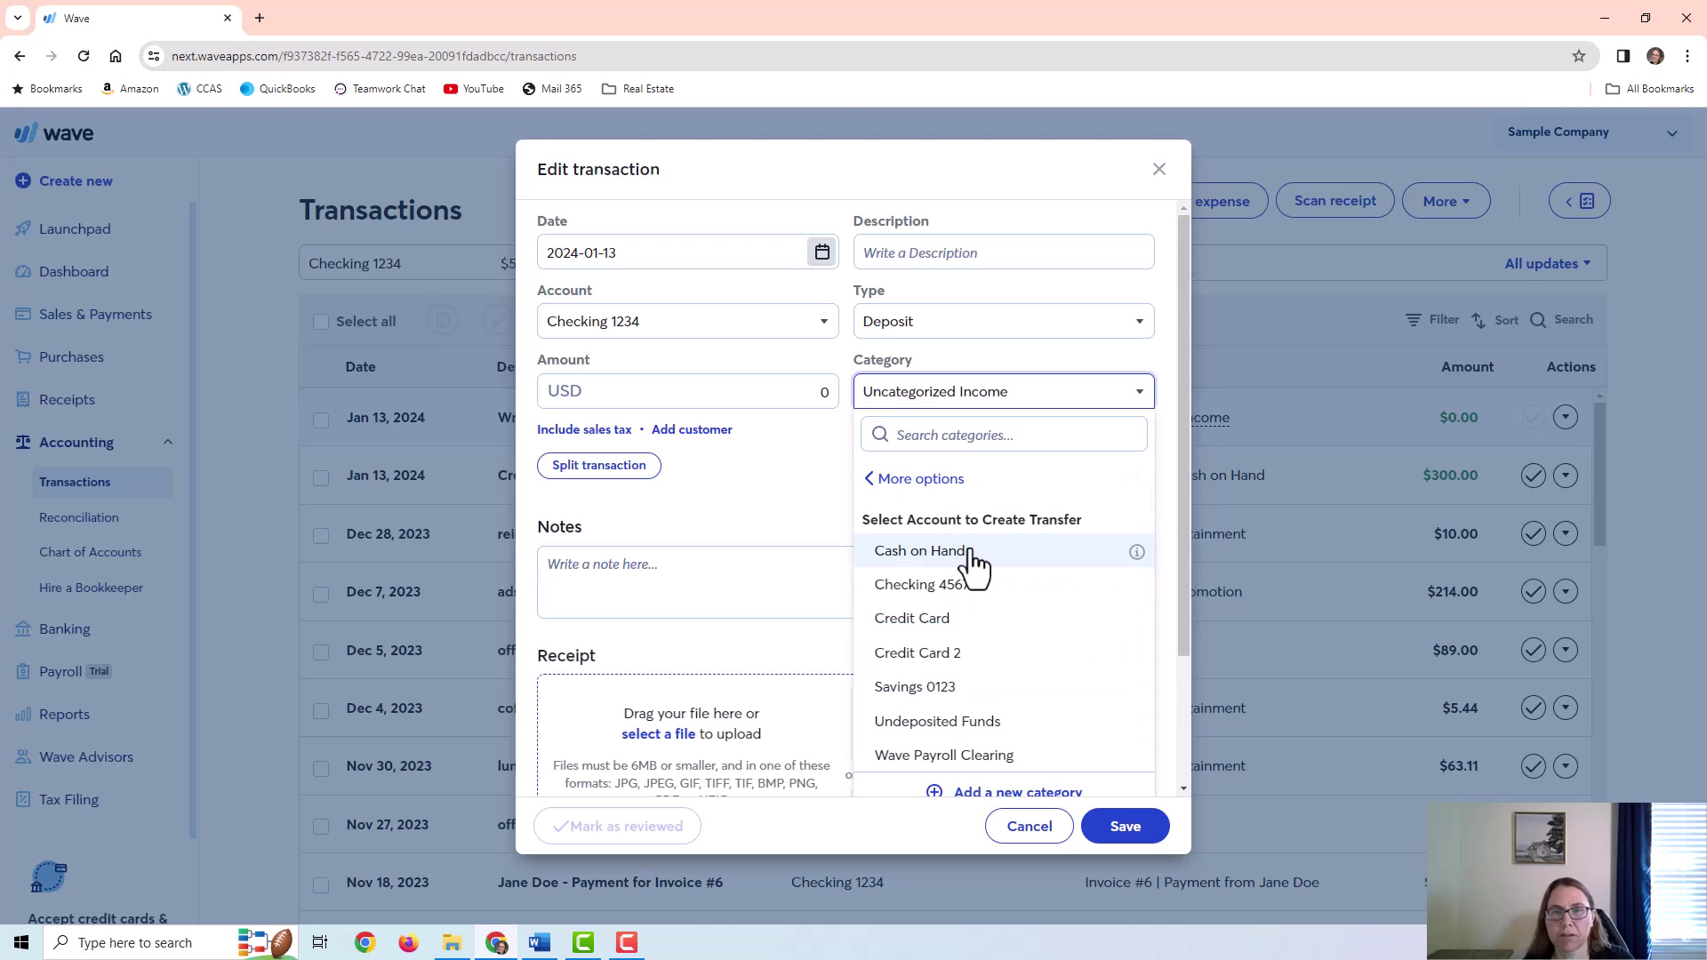
click(925, 552)
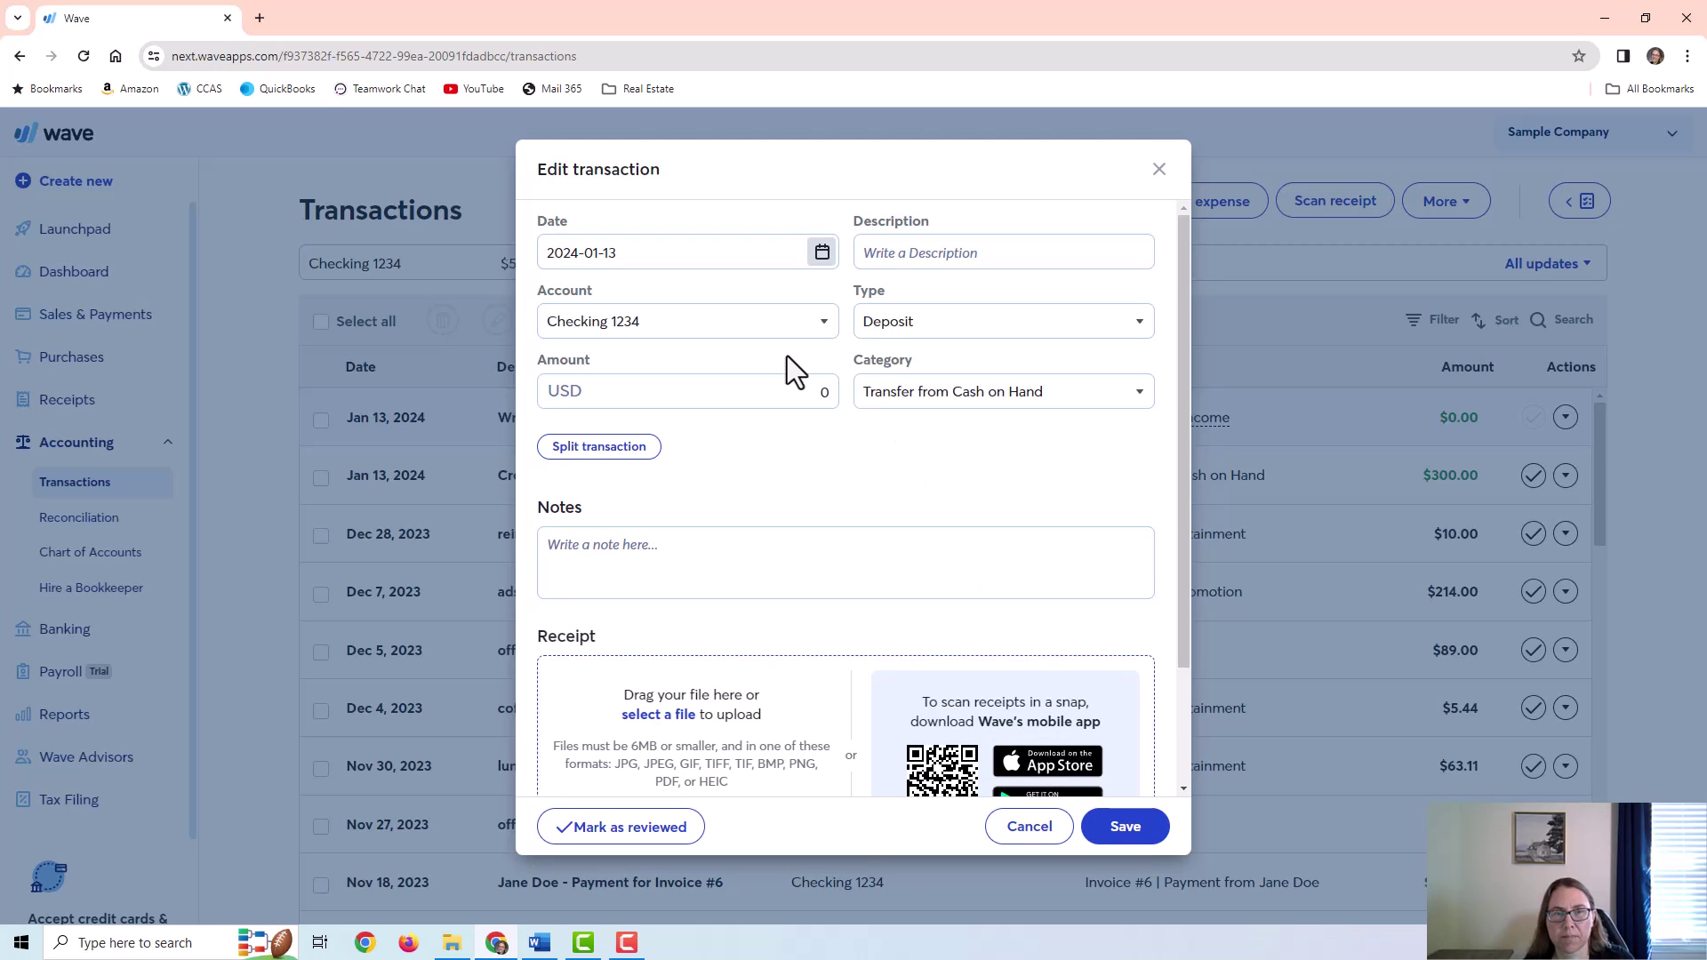
Set the transfer's amount to 200, describe it as "cash deposit from cash sales" and save it
click(803, 402)
text(200)
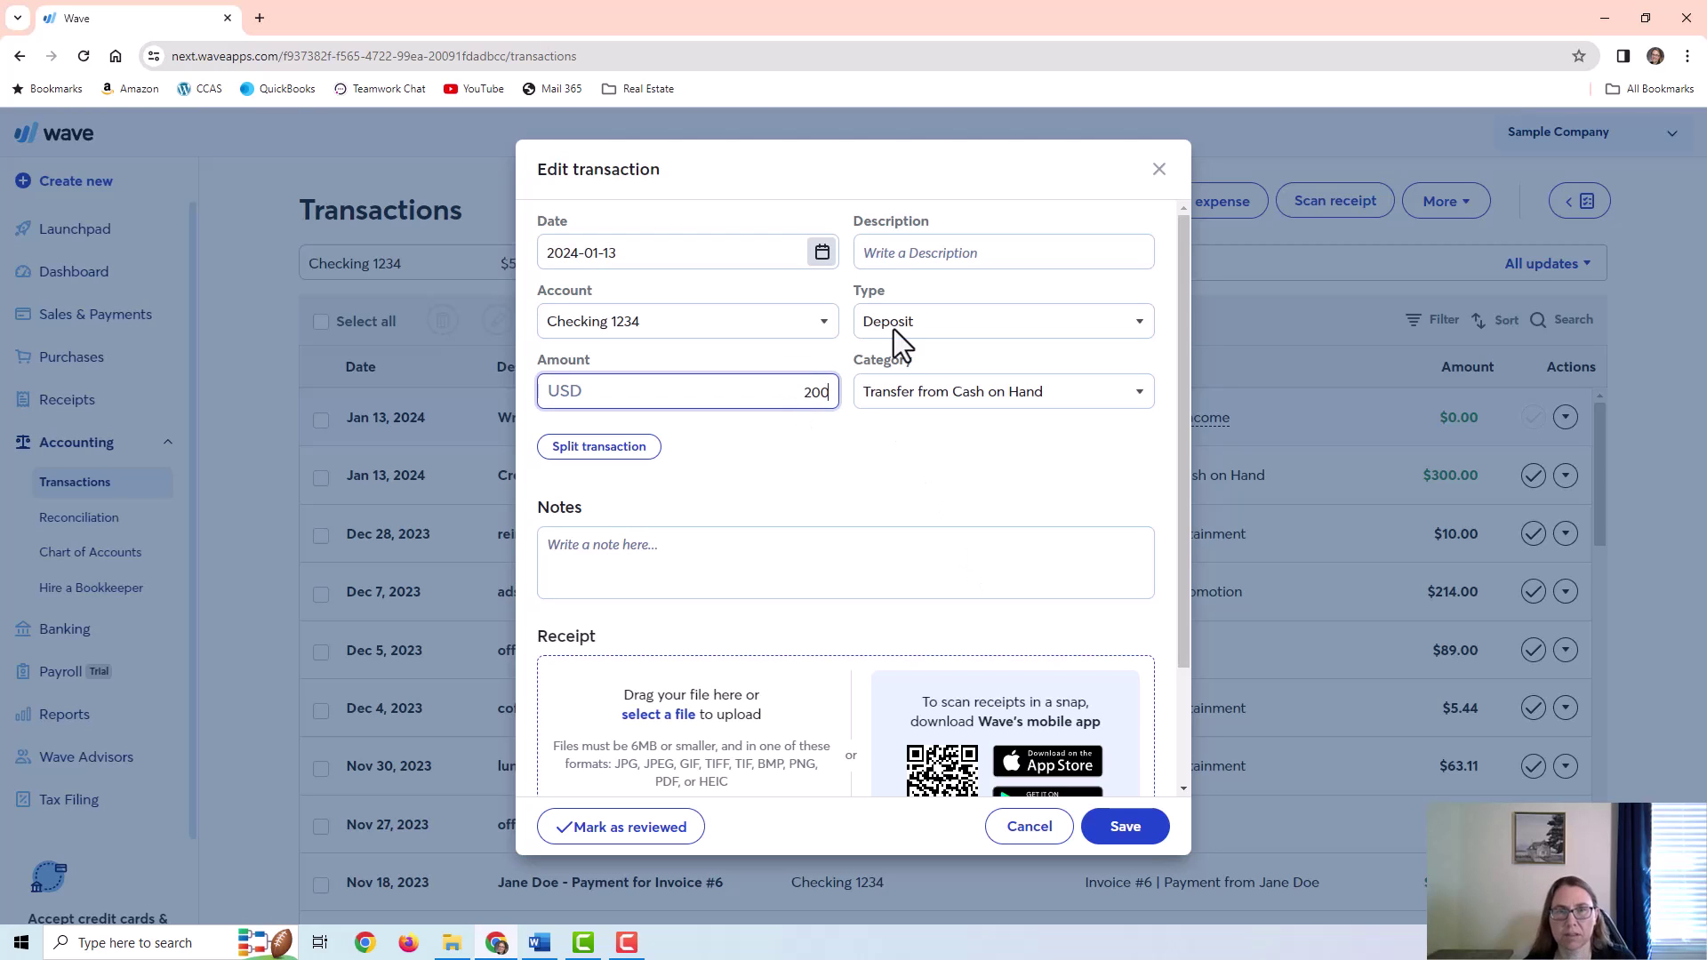
click(956, 251)
text(cash deposit from cash sales)
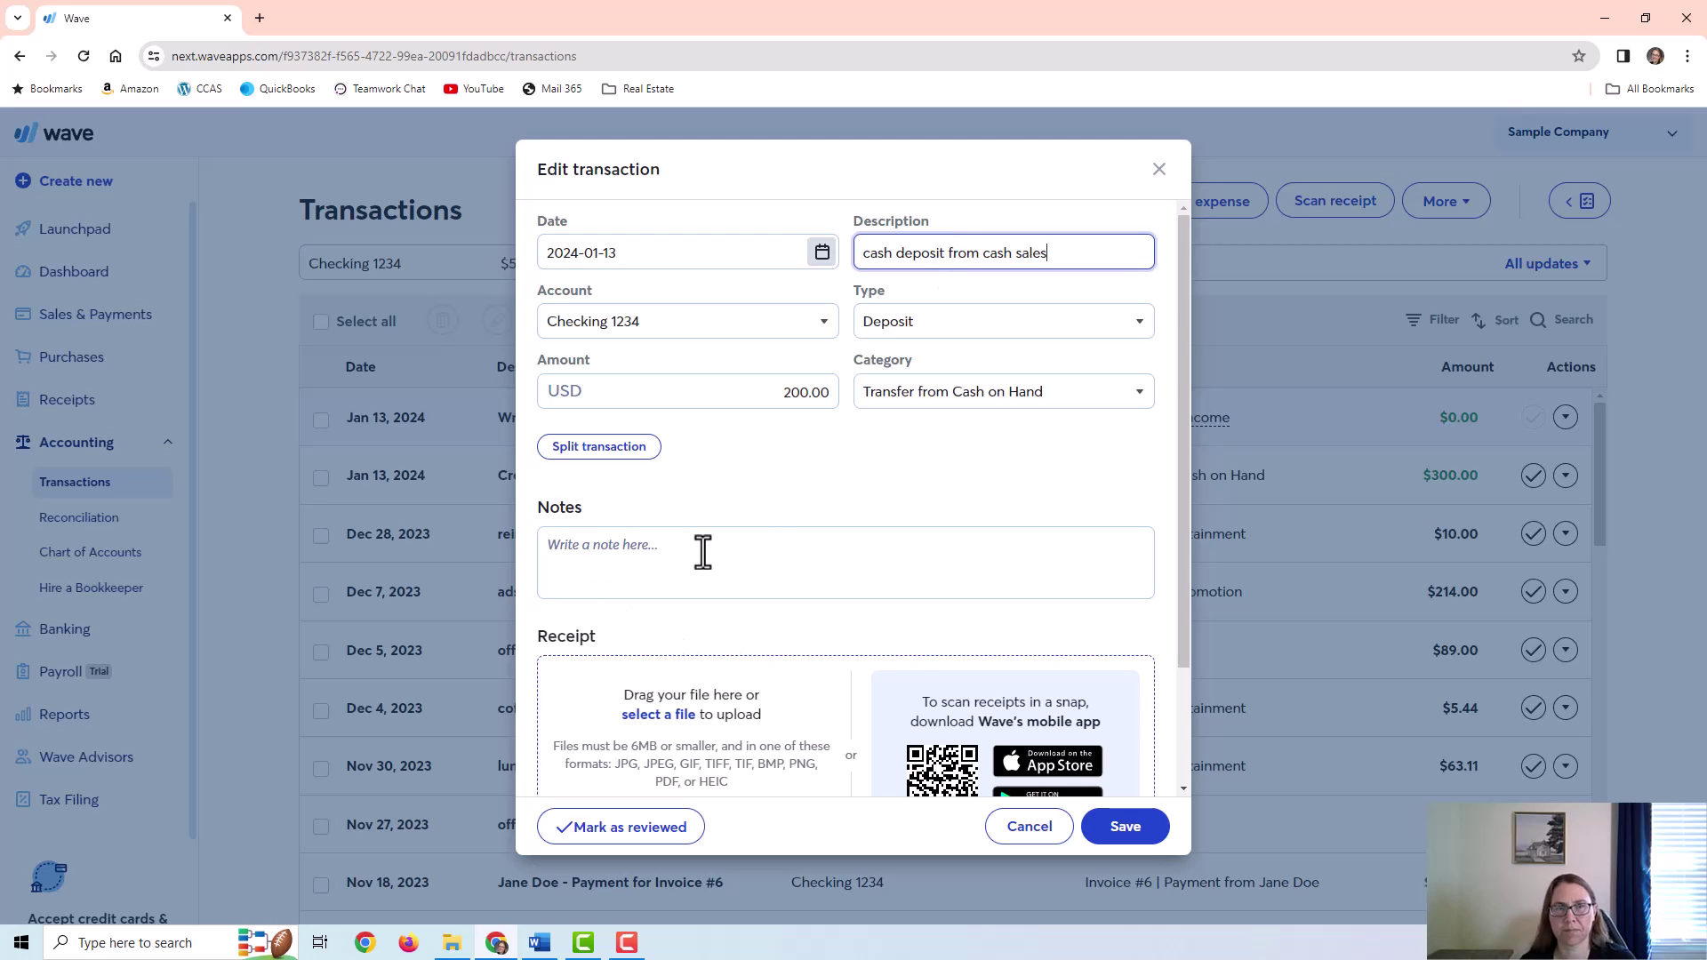
click(1117, 834)
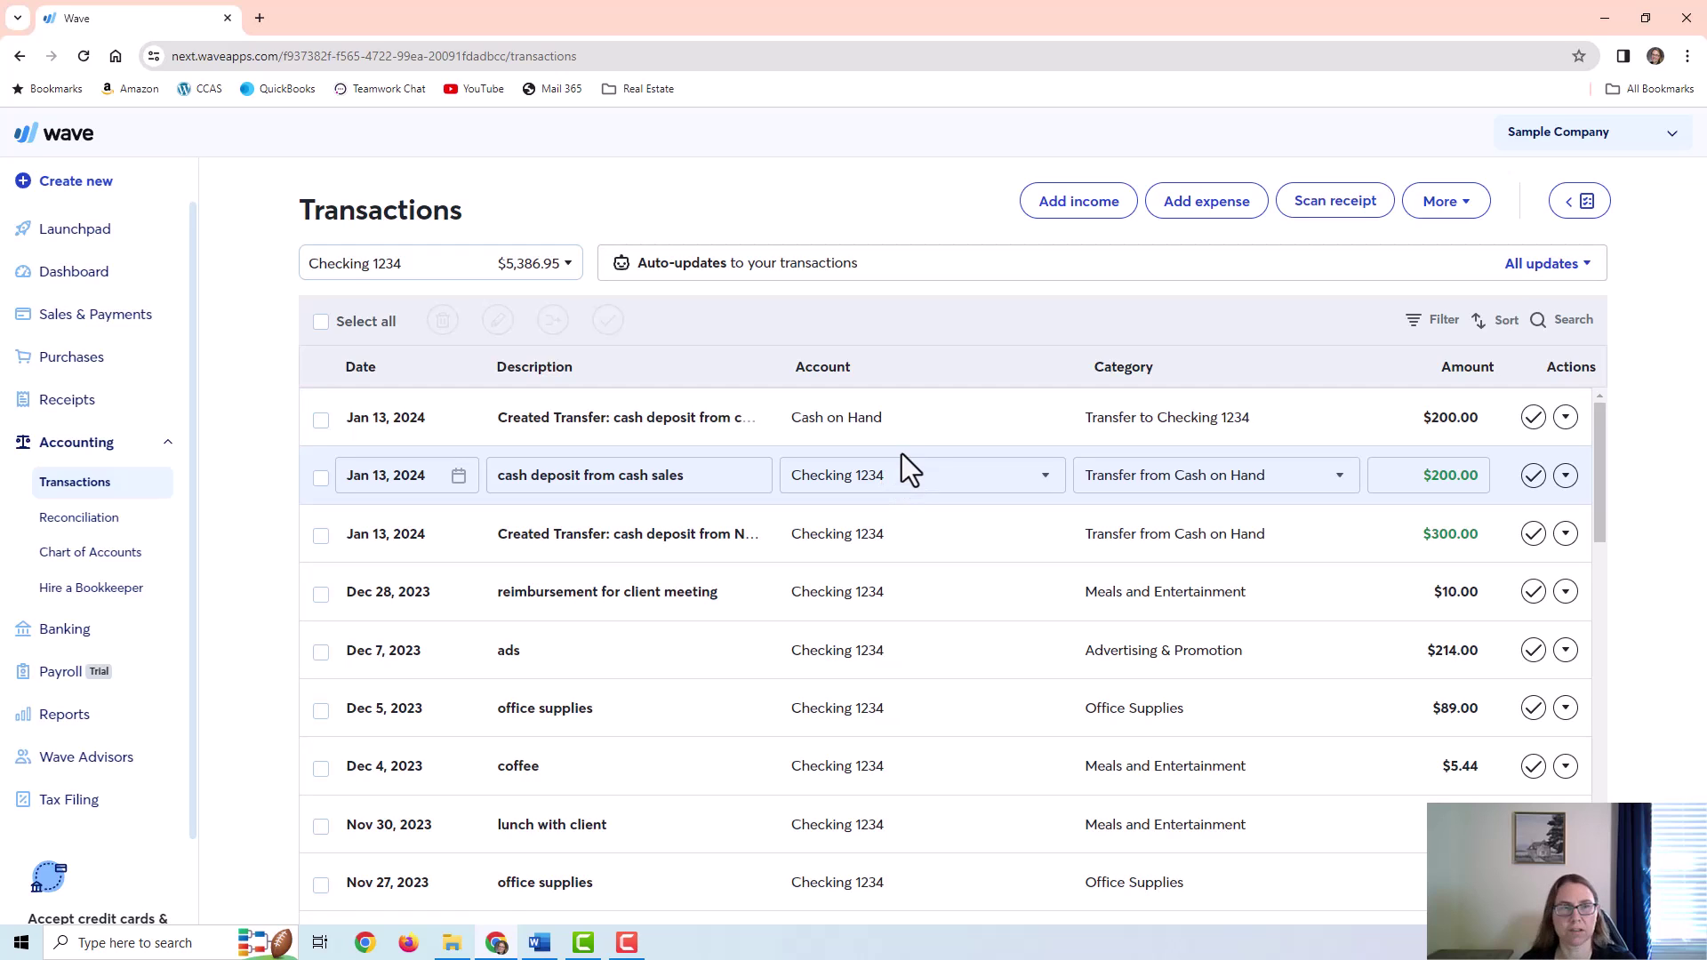
Check both sides of the cash sales transfer in the Cash on Hand and Checking 1234 transaction lists
click(512, 286)
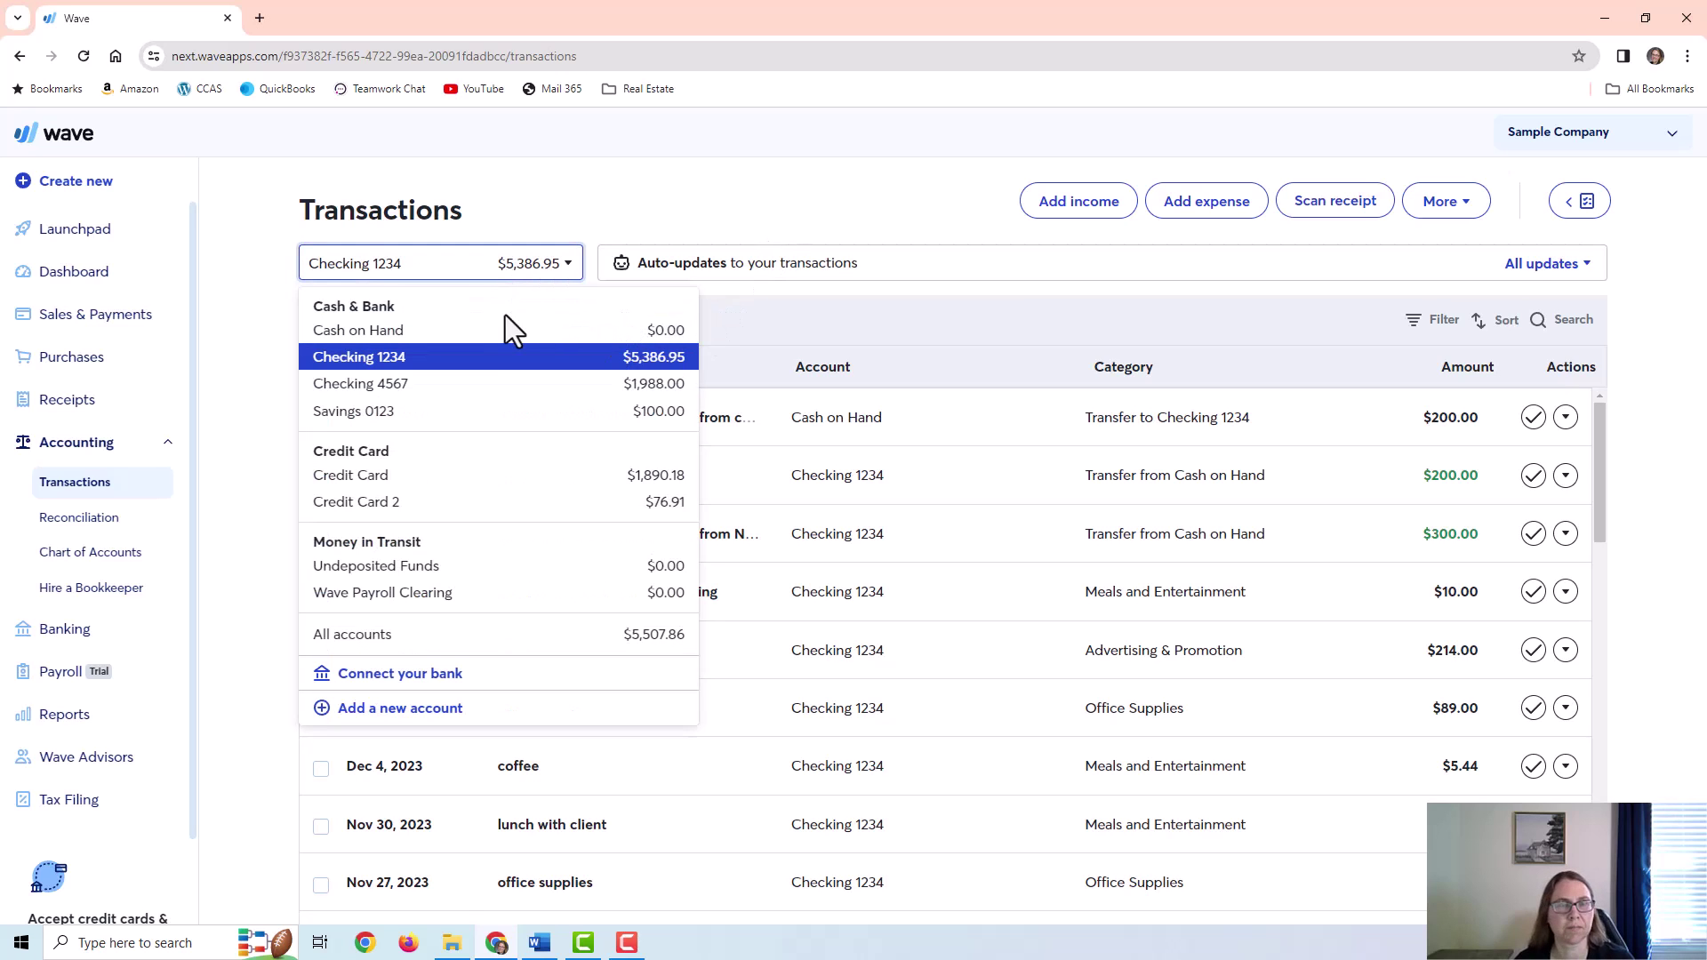
click(569, 336)
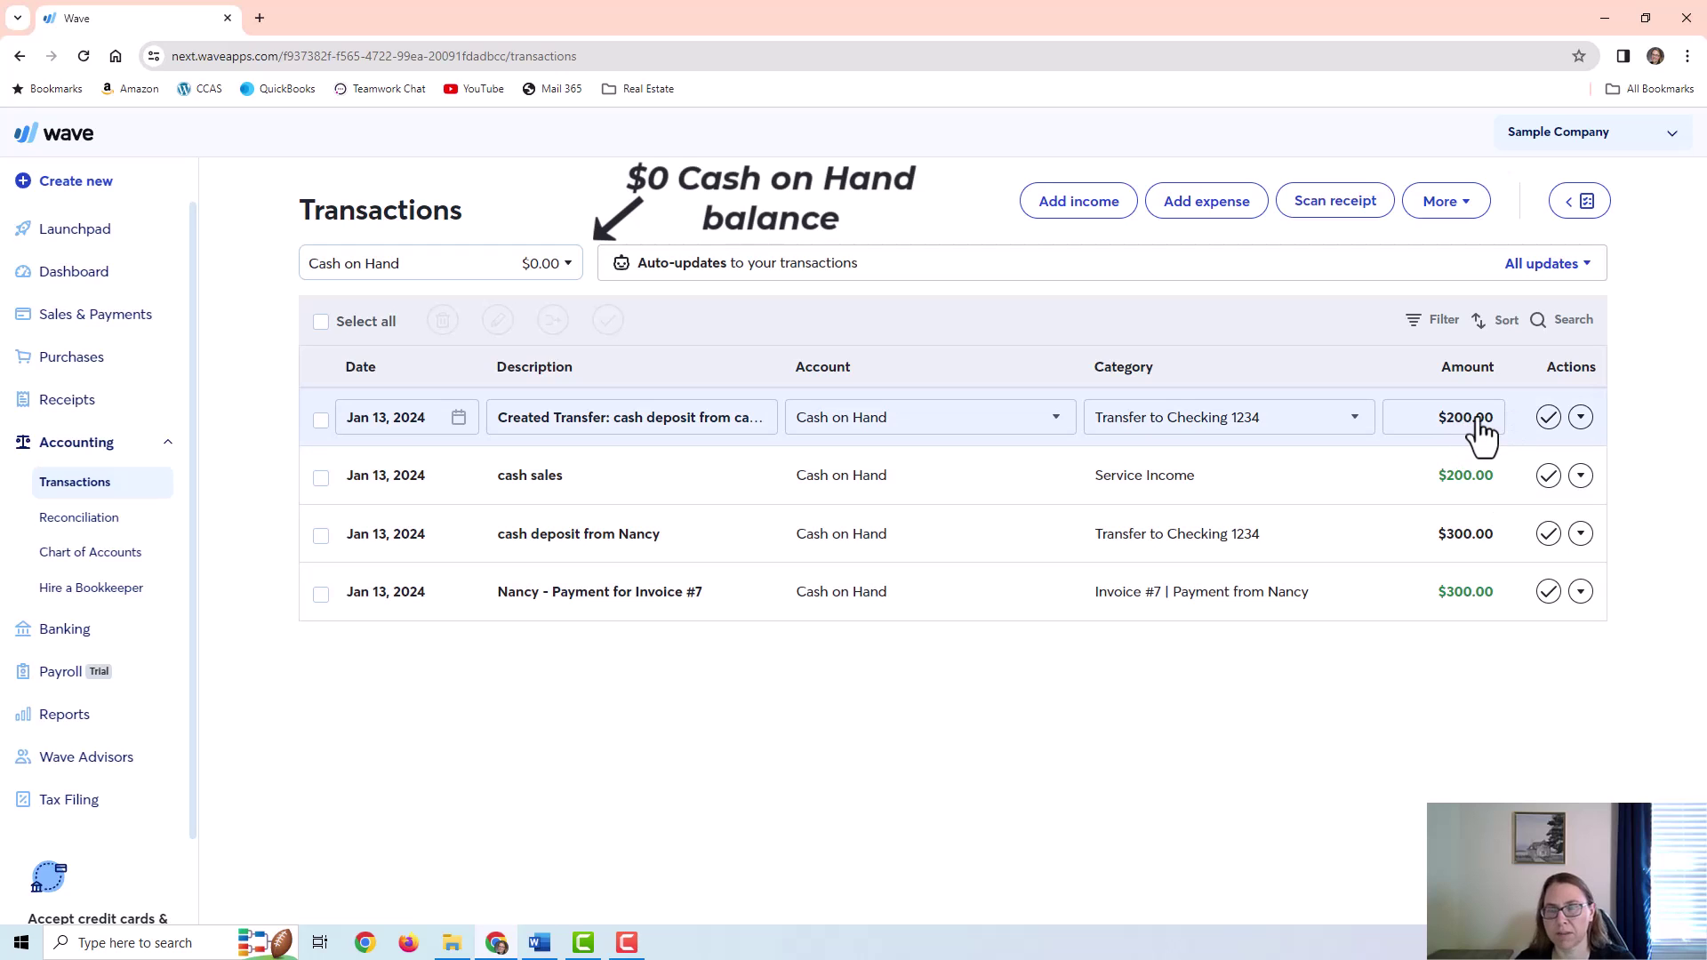
click(388, 280)
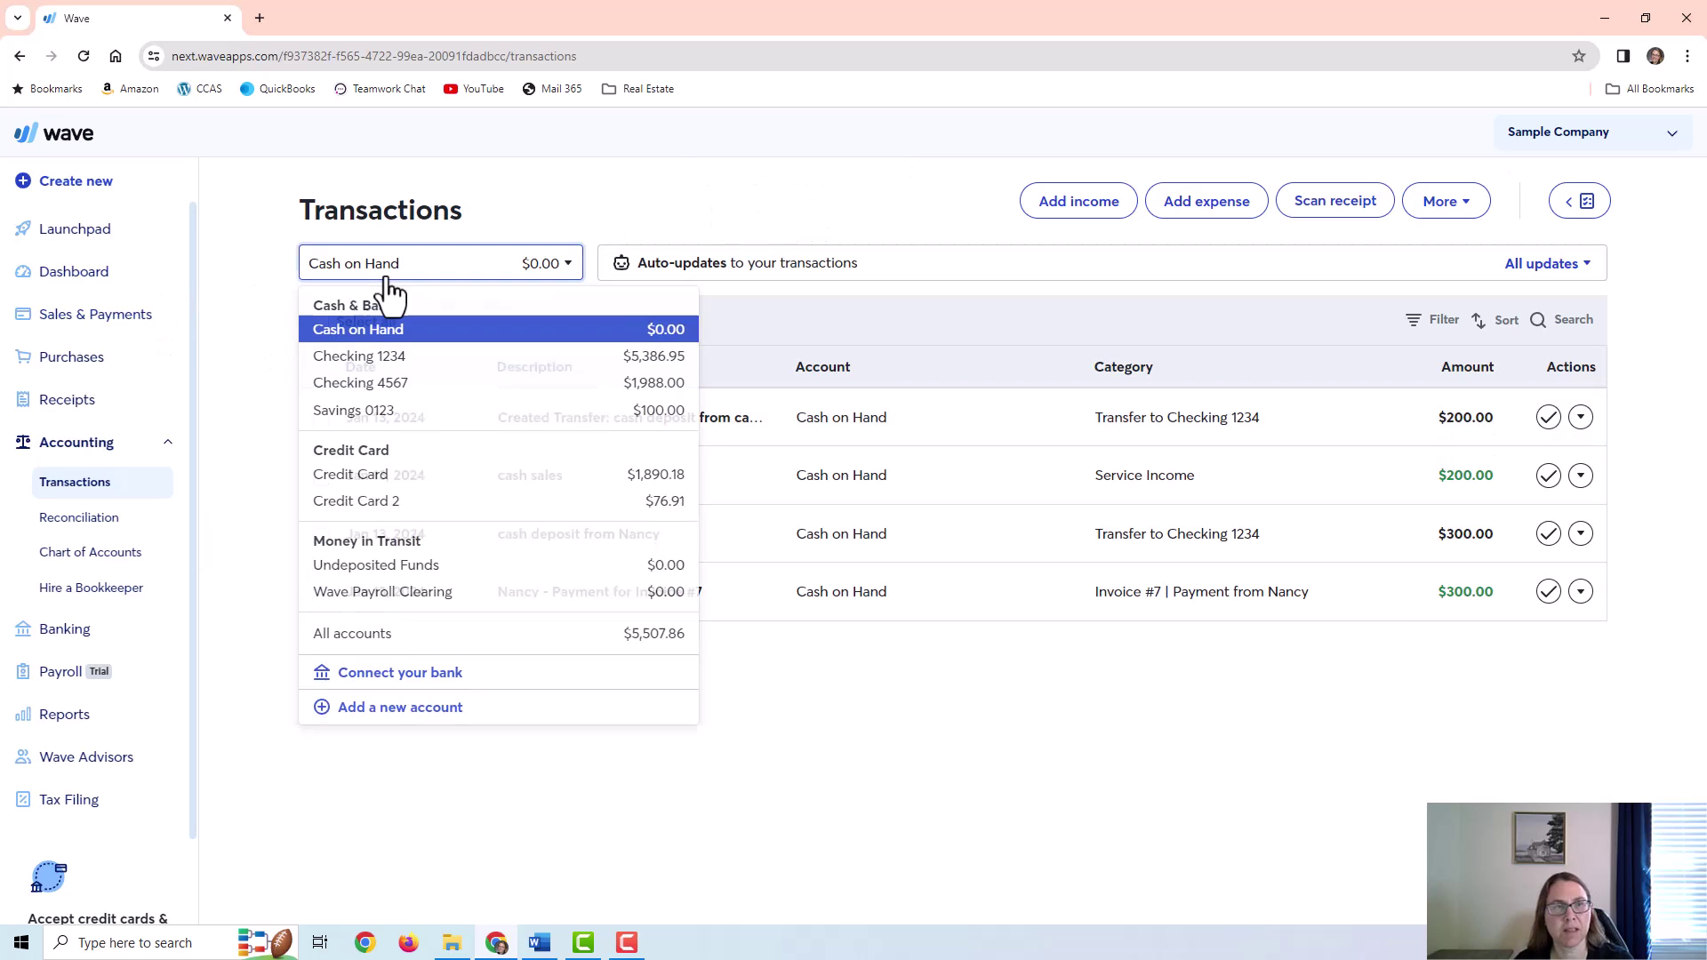
click(392, 357)
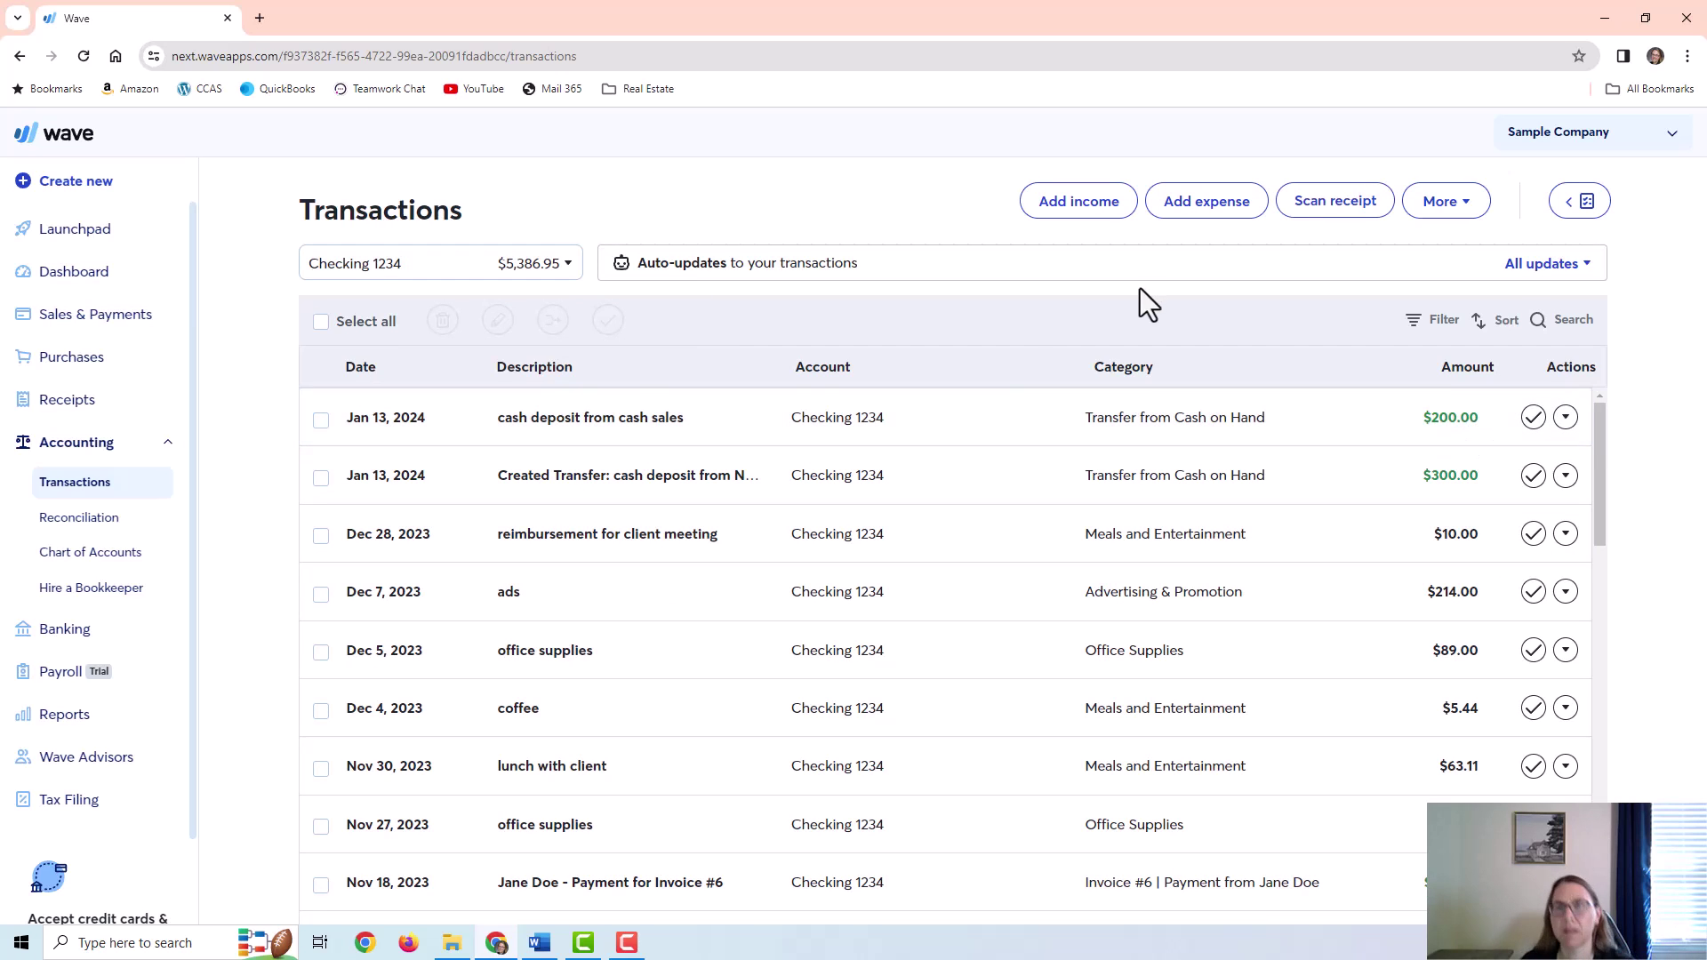
View the Profit & Loss report for 2024 and inspect the cash sales entry in the Service Income account transactions
click(80, 714)
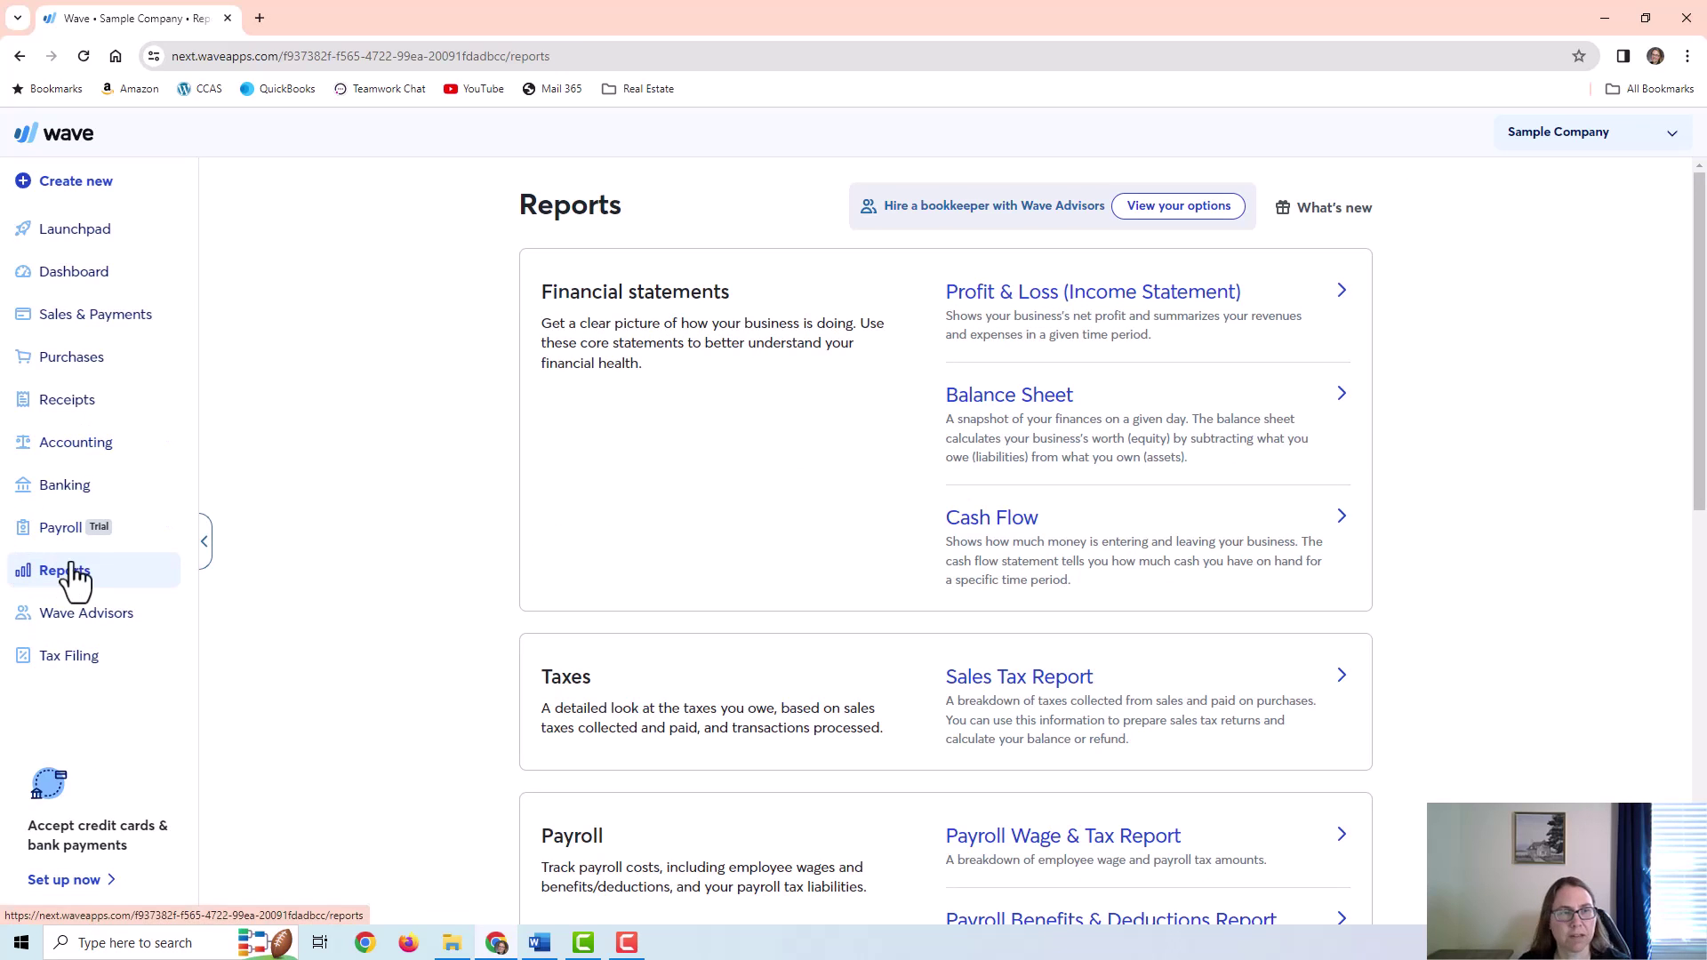
click(1036, 309)
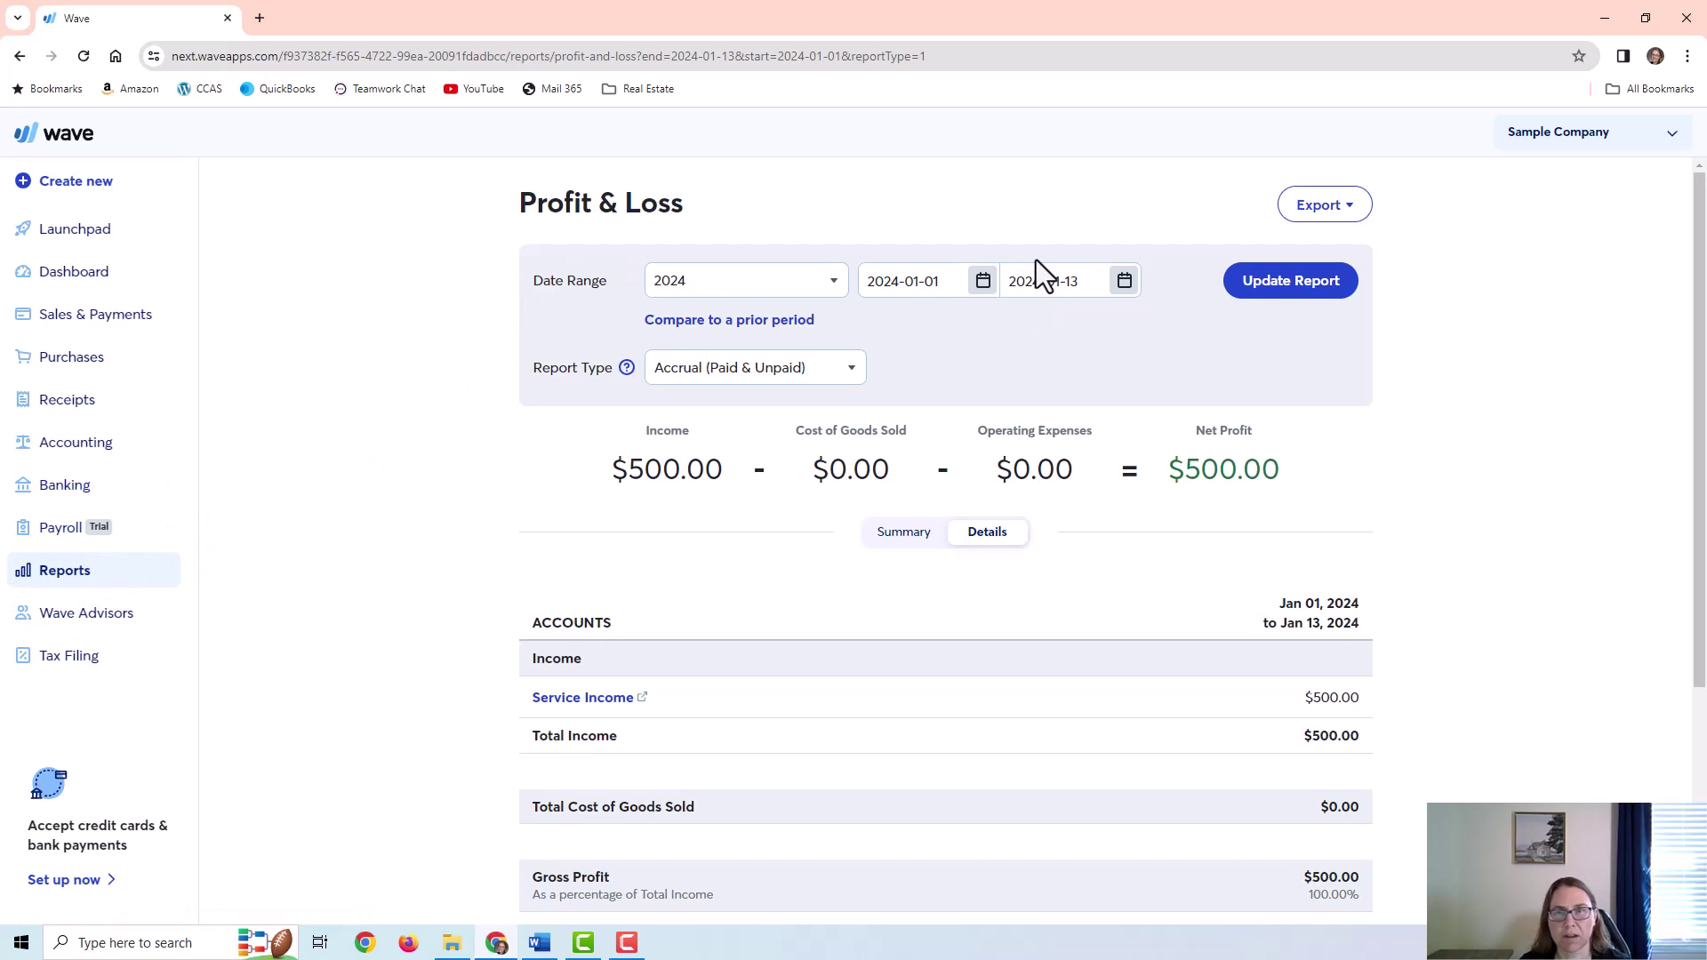
scroll(1007, 569, down, 2)
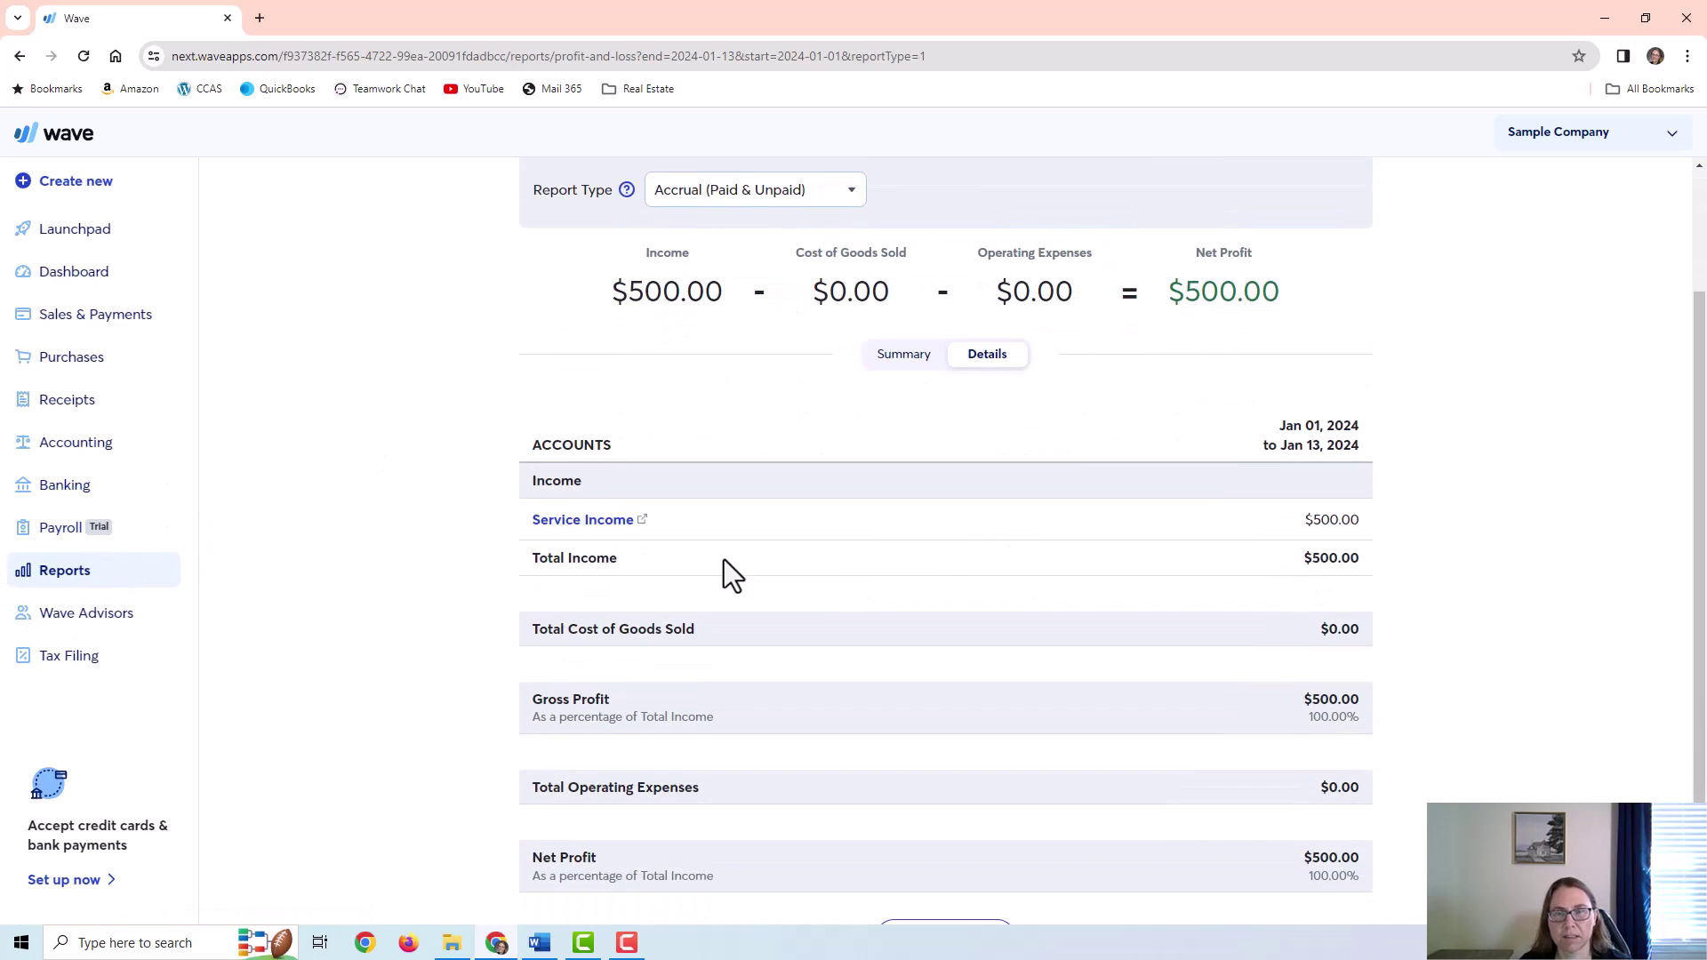
click(571, 534)
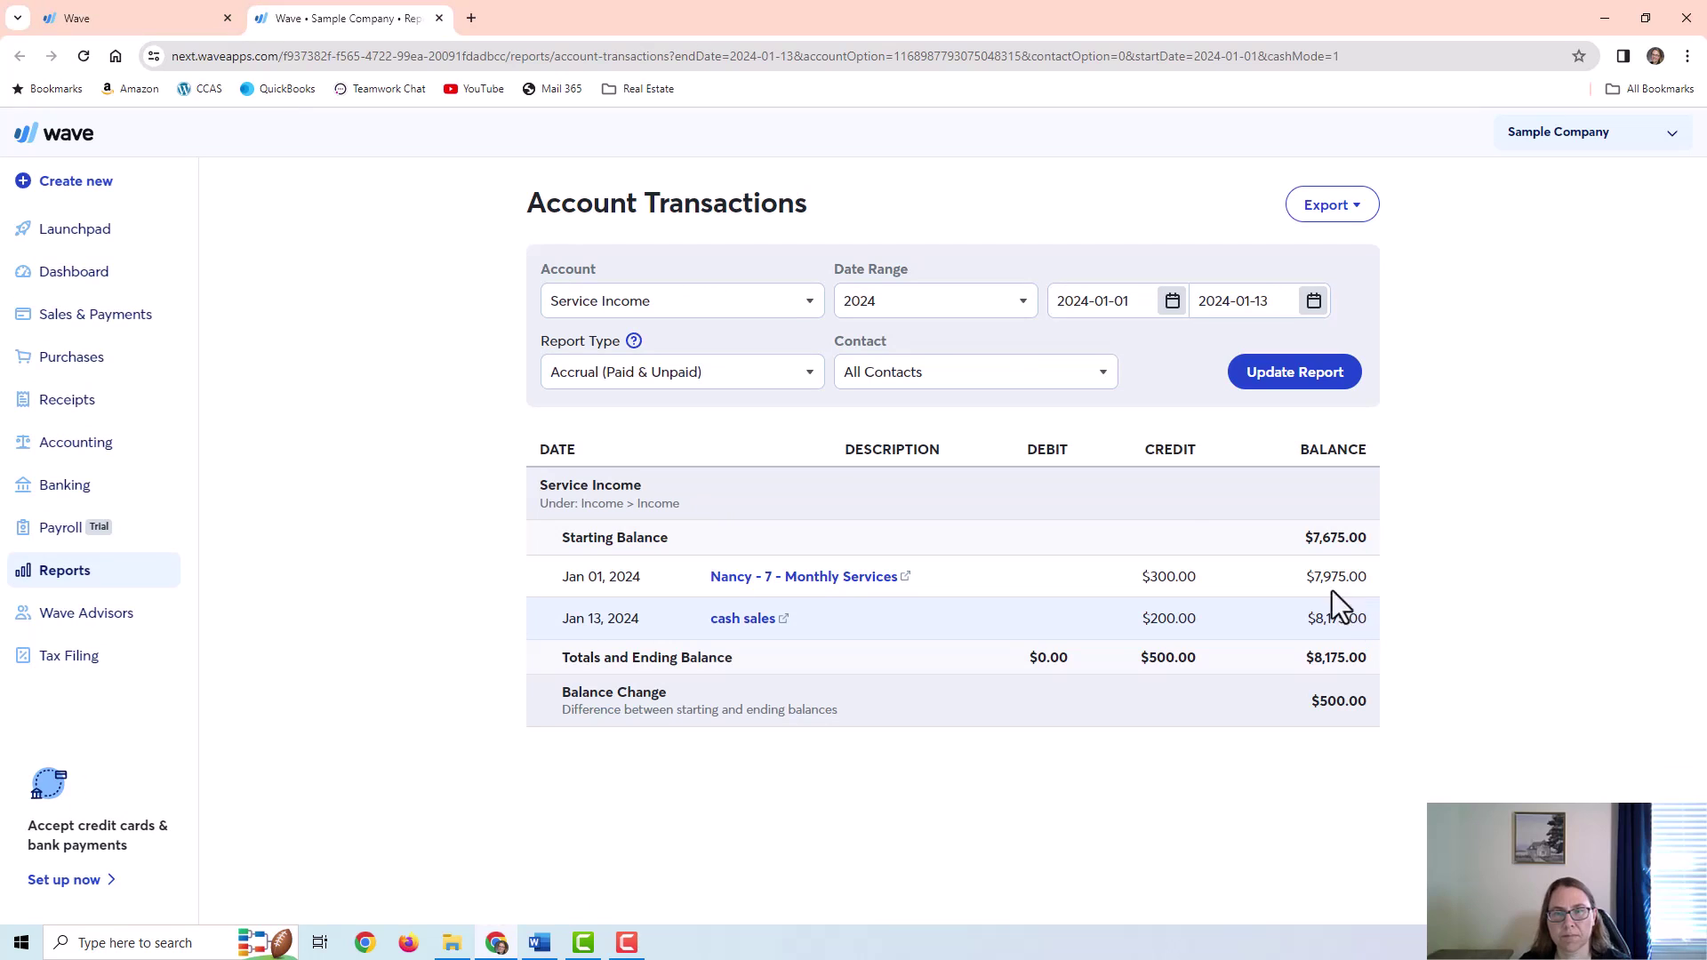
click(438, 17)
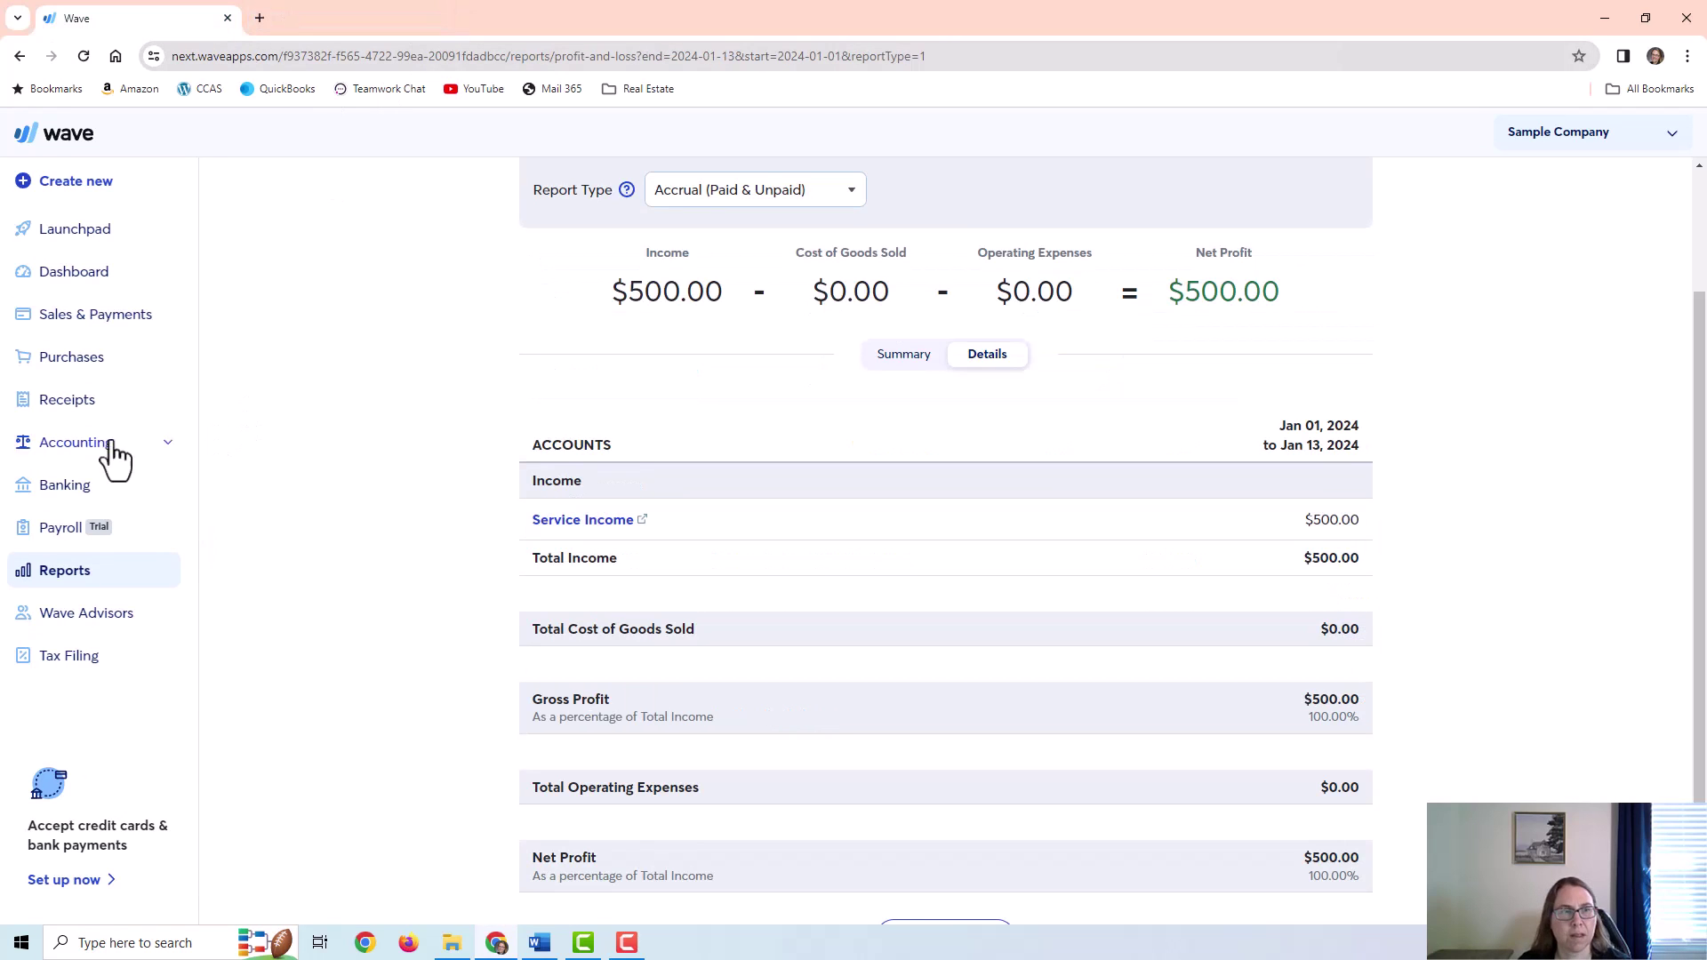
View the Balance Sheet's cash and bank accounts and inspect the account transactions behind Checking 1234
click(76, 570)
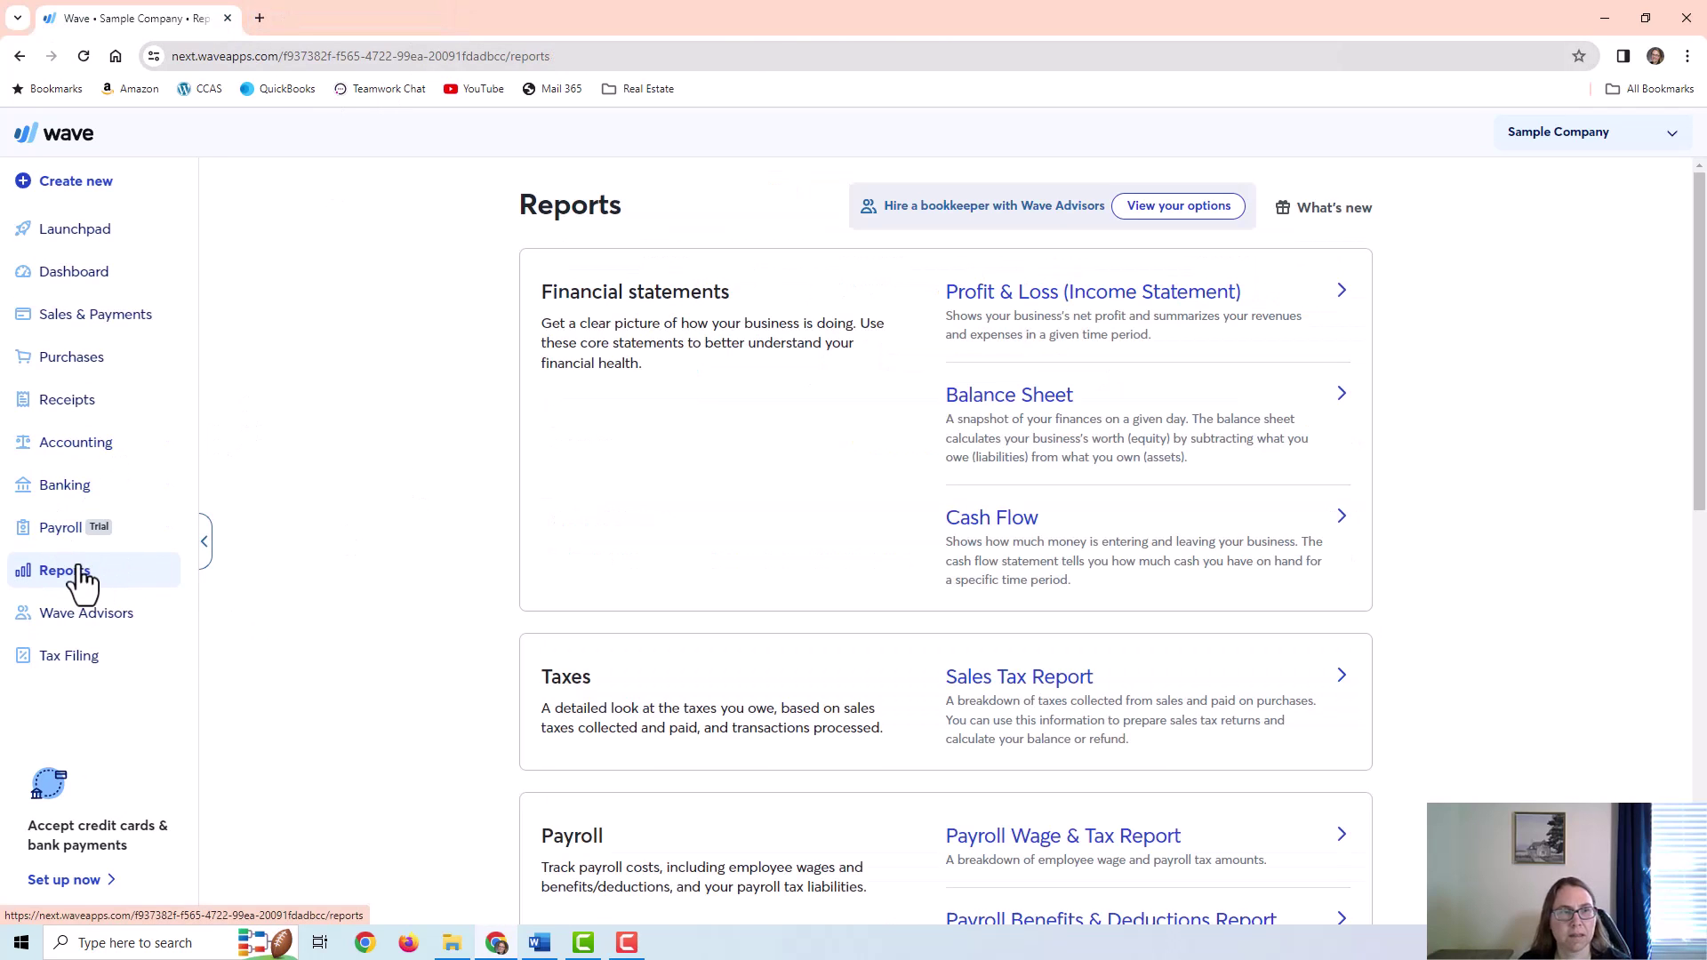
click(1000, 398)
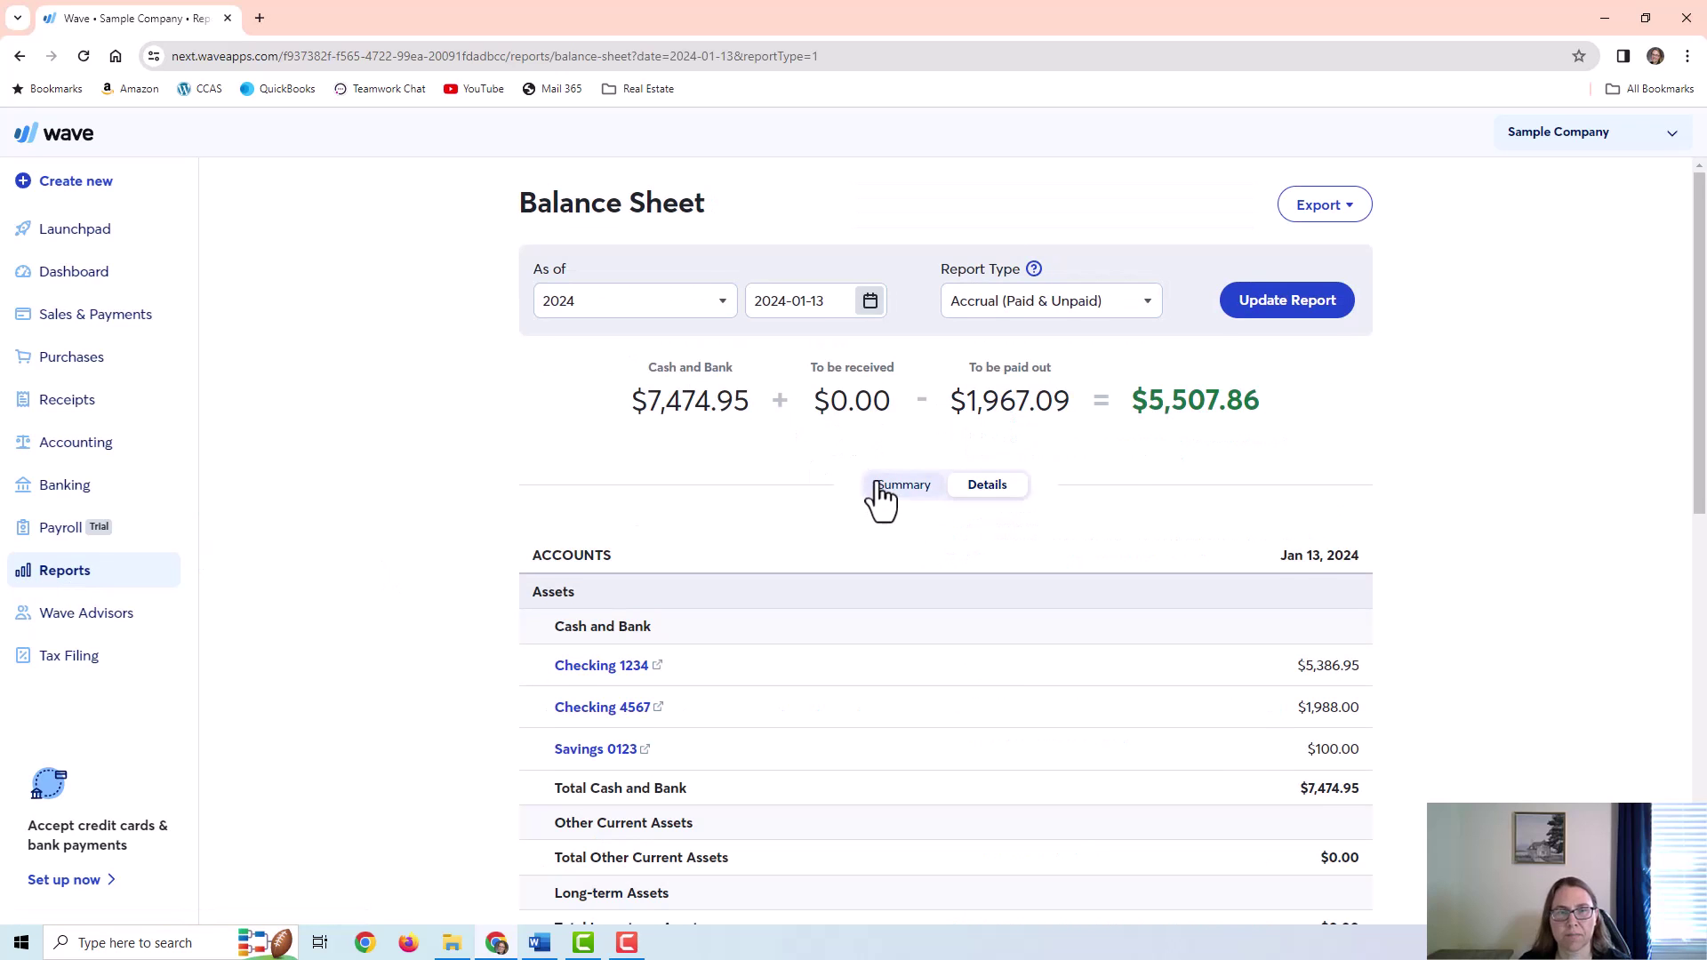
scroll(711, 533, down, 2)
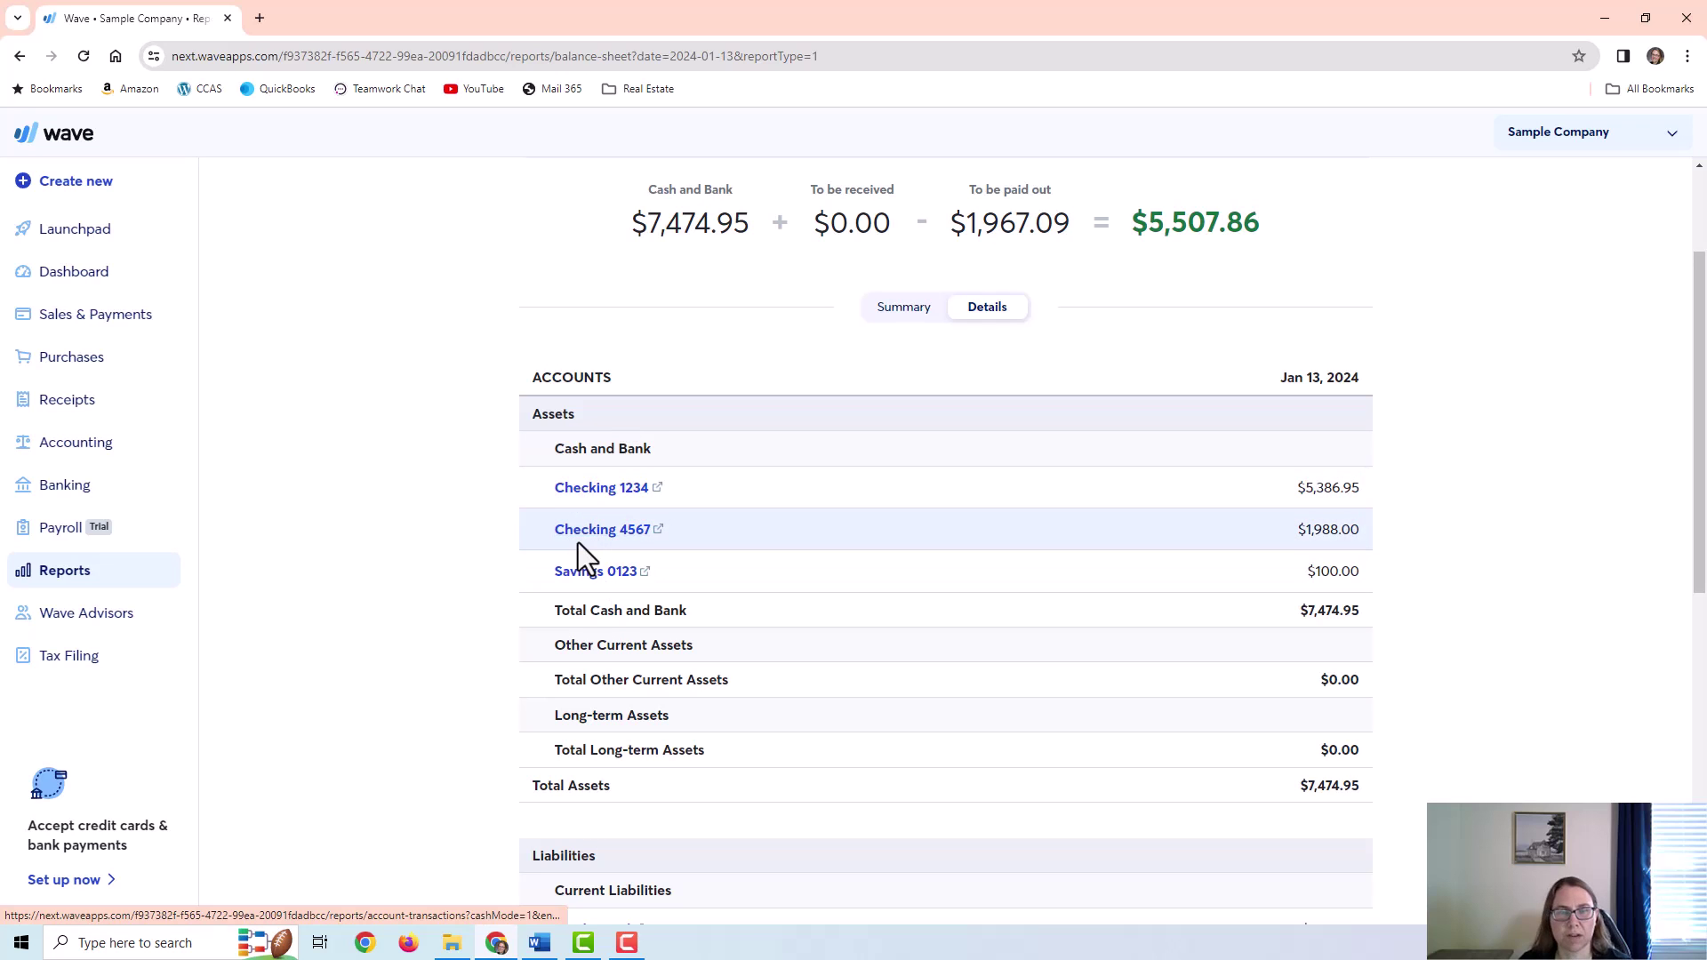
click(605, 485)
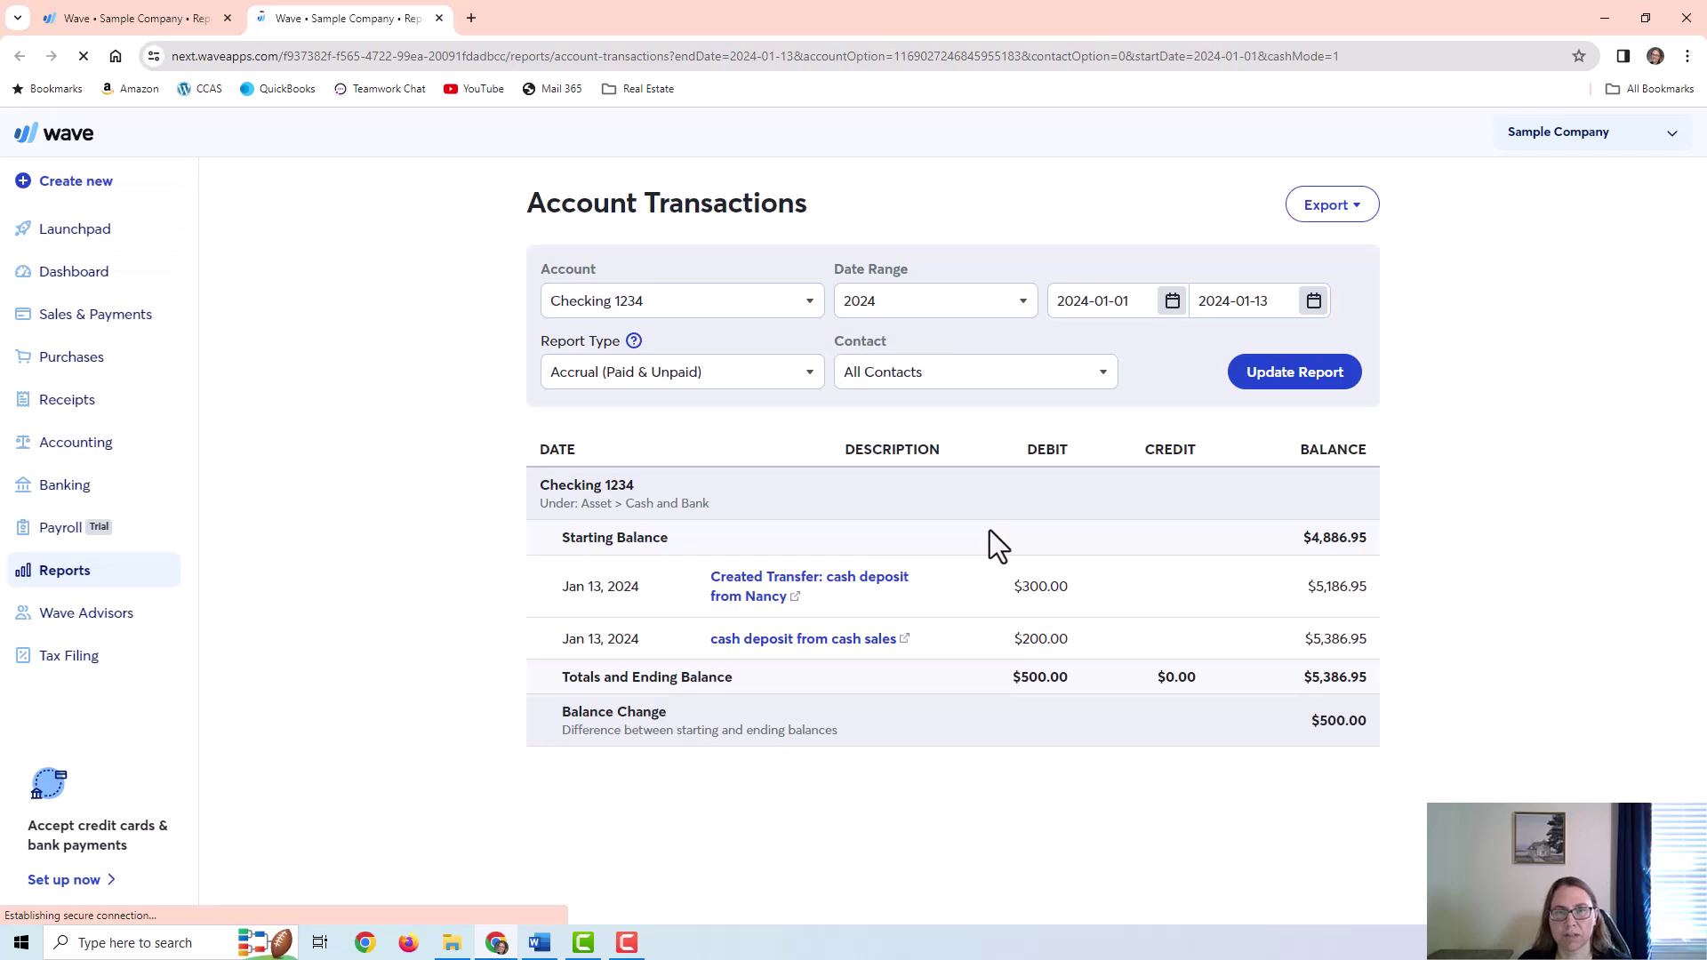
Delete the two transfers to Checking 1234, for $300 and $200, from the Cash on Hand transactions
click(1015, 590)
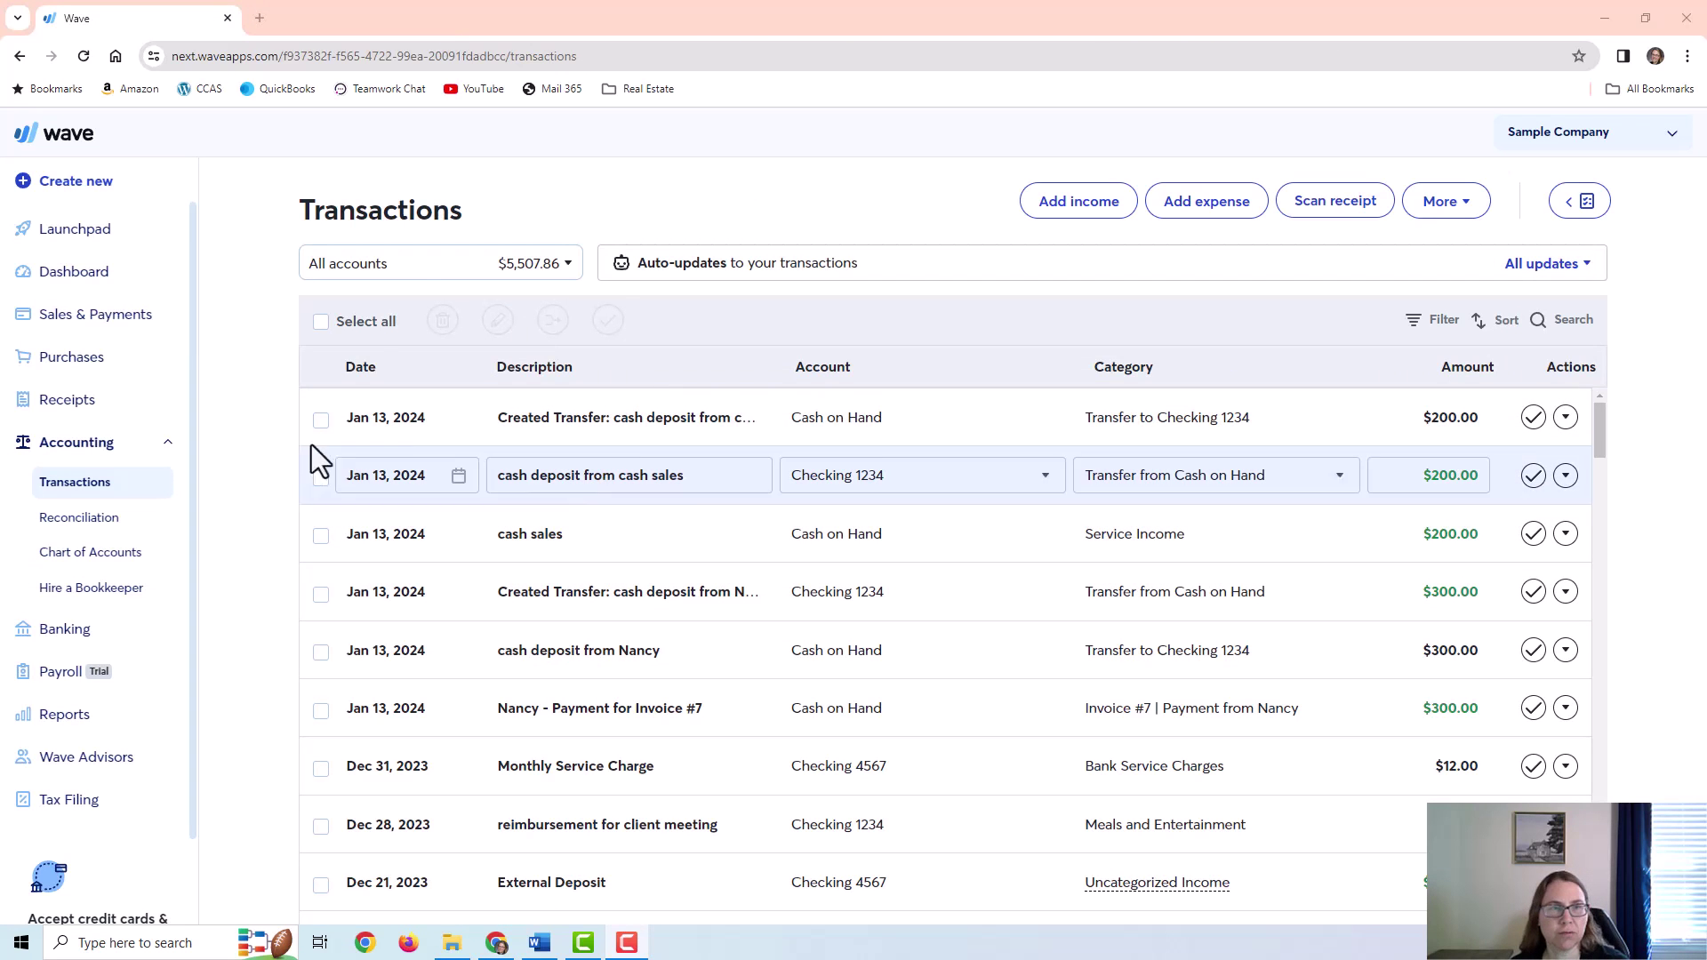
click(440, 266)
click(420, 334)
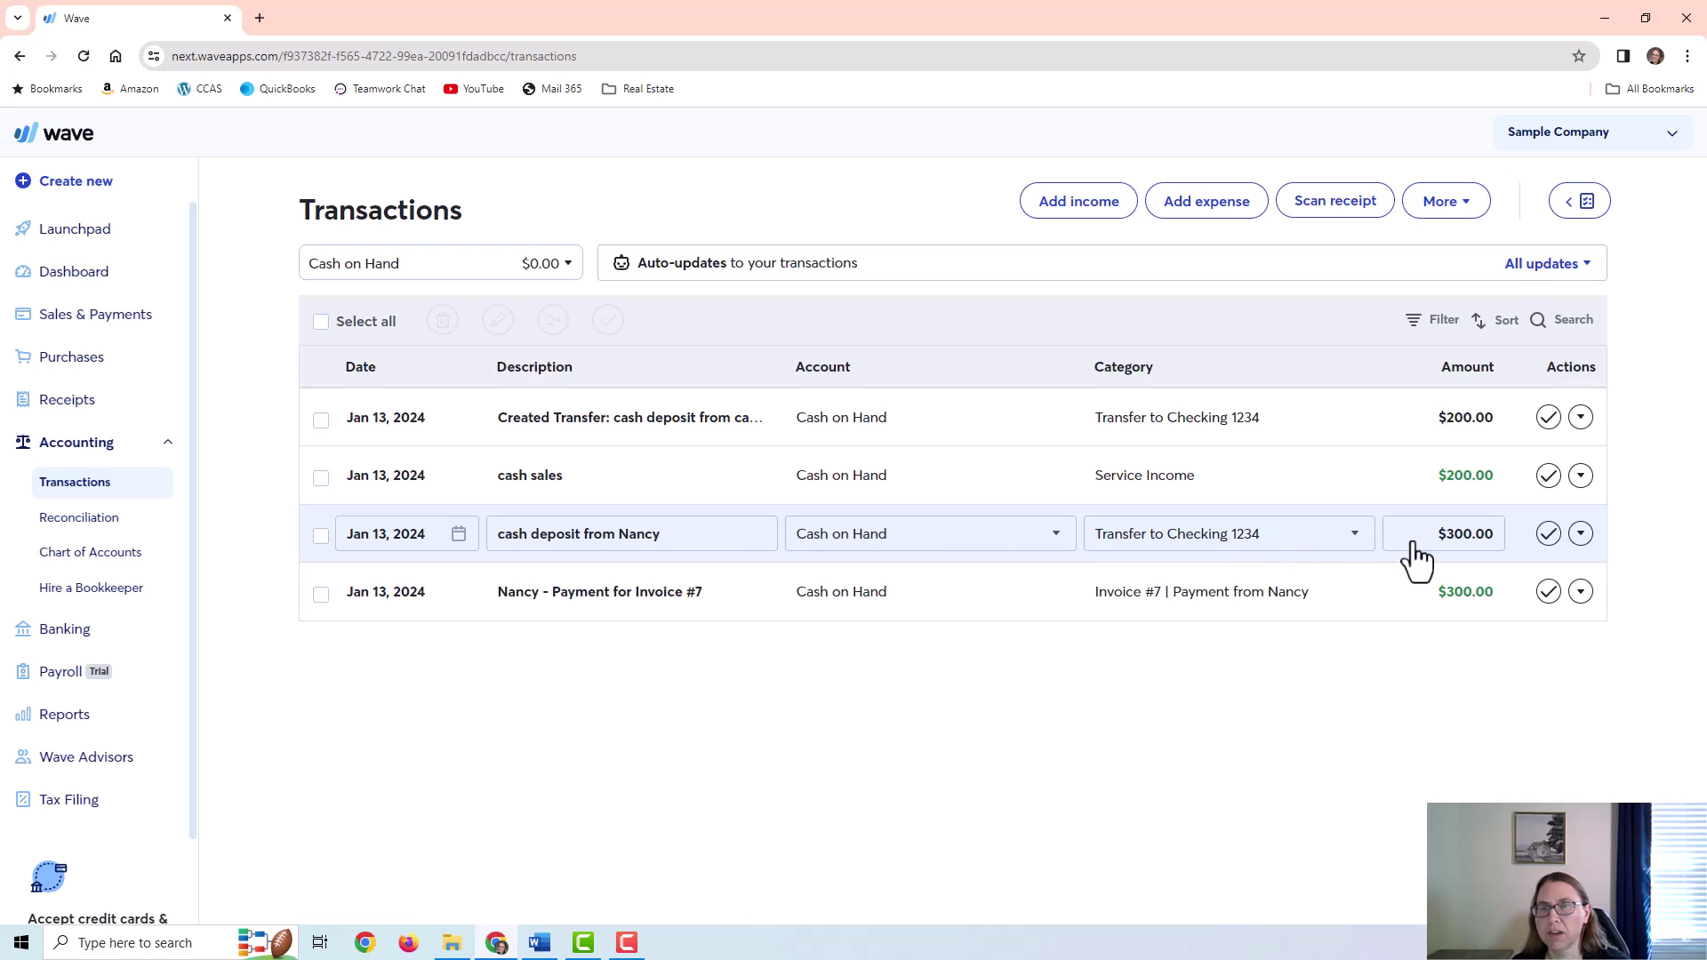
click(1579, 539)
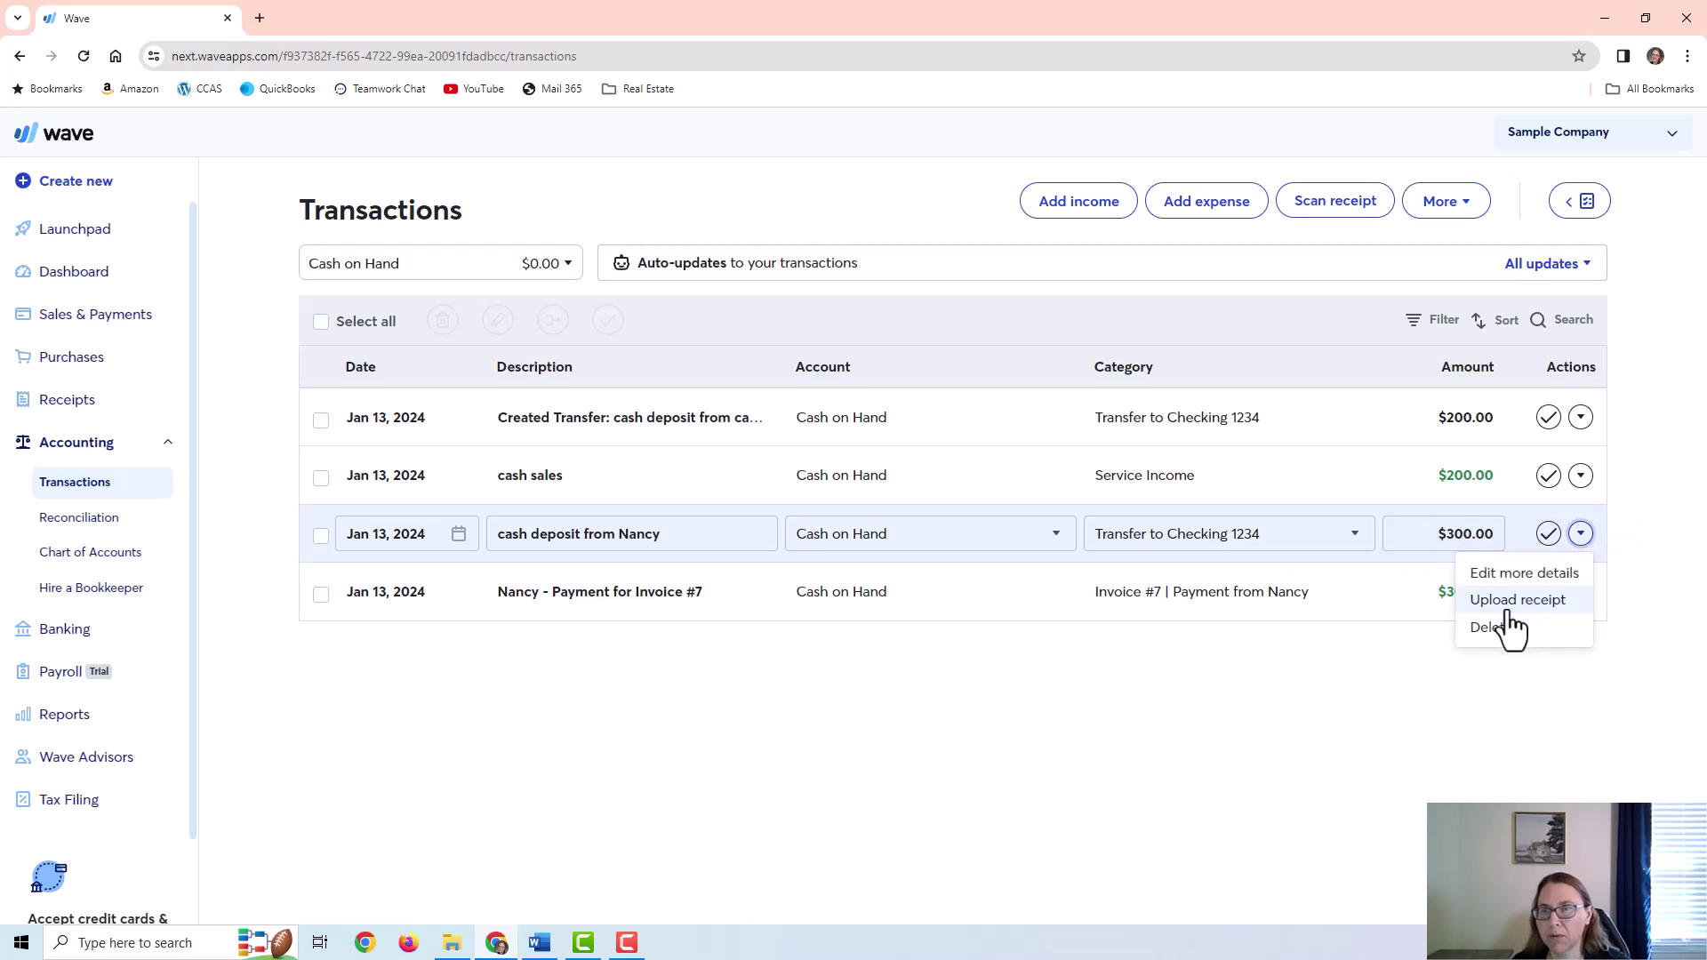
click(1491, 627)
click(1064, 291)
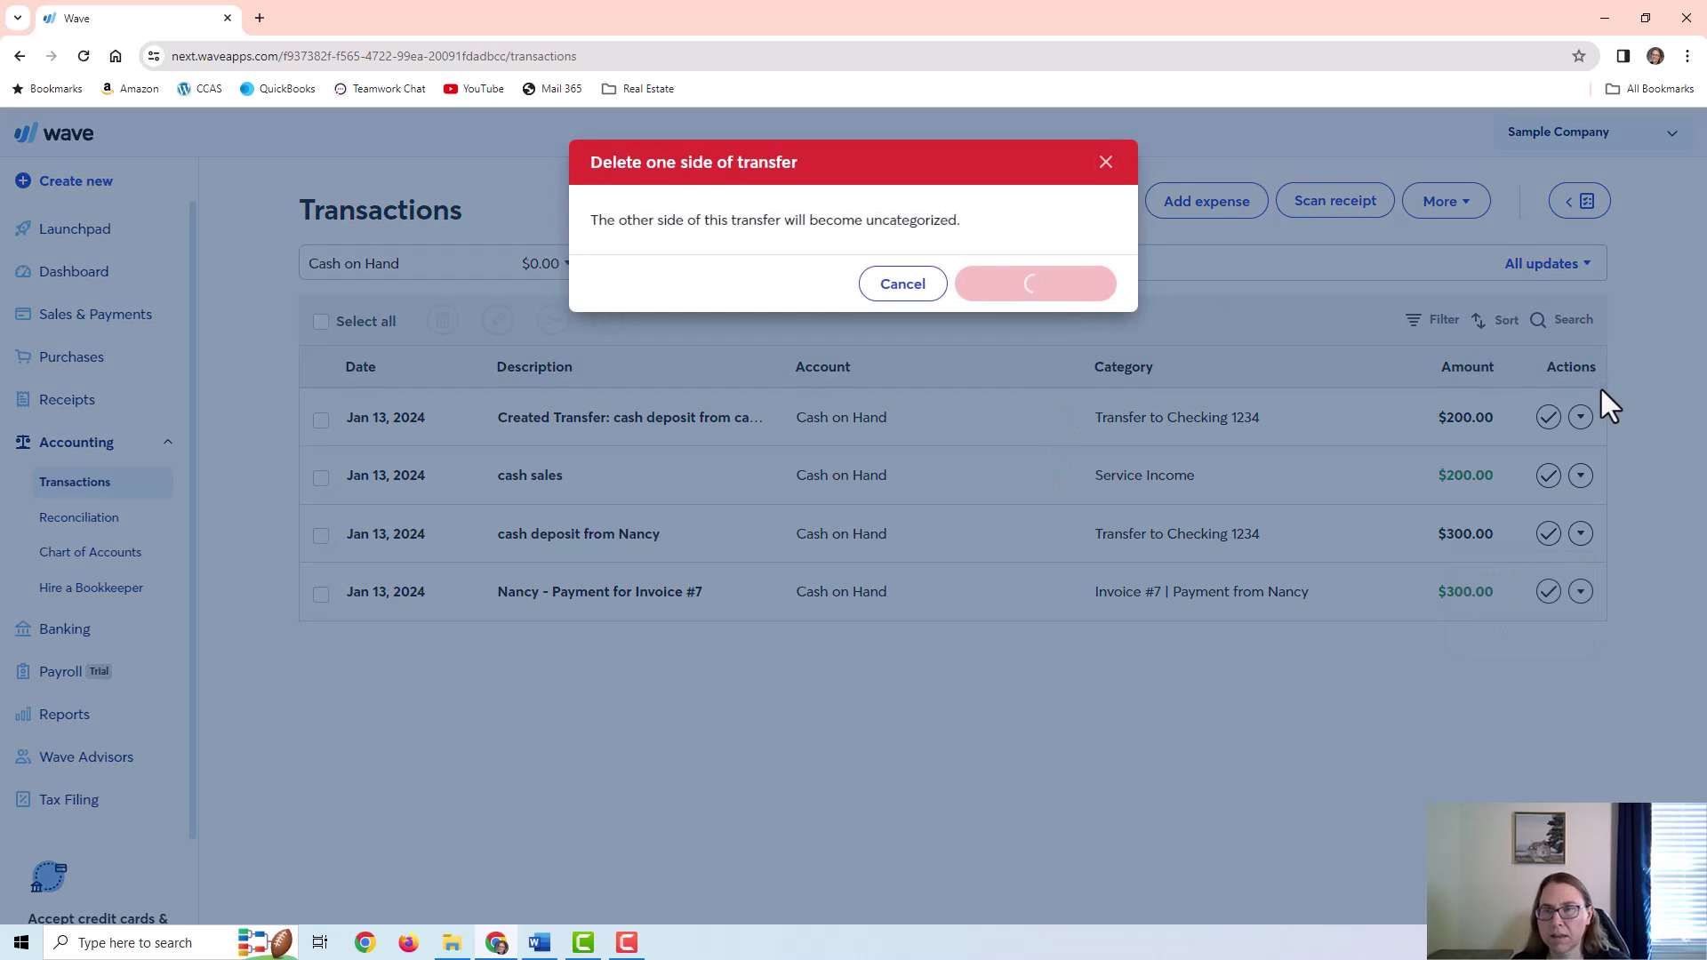
click(1580, 417)
click(1511, 514)
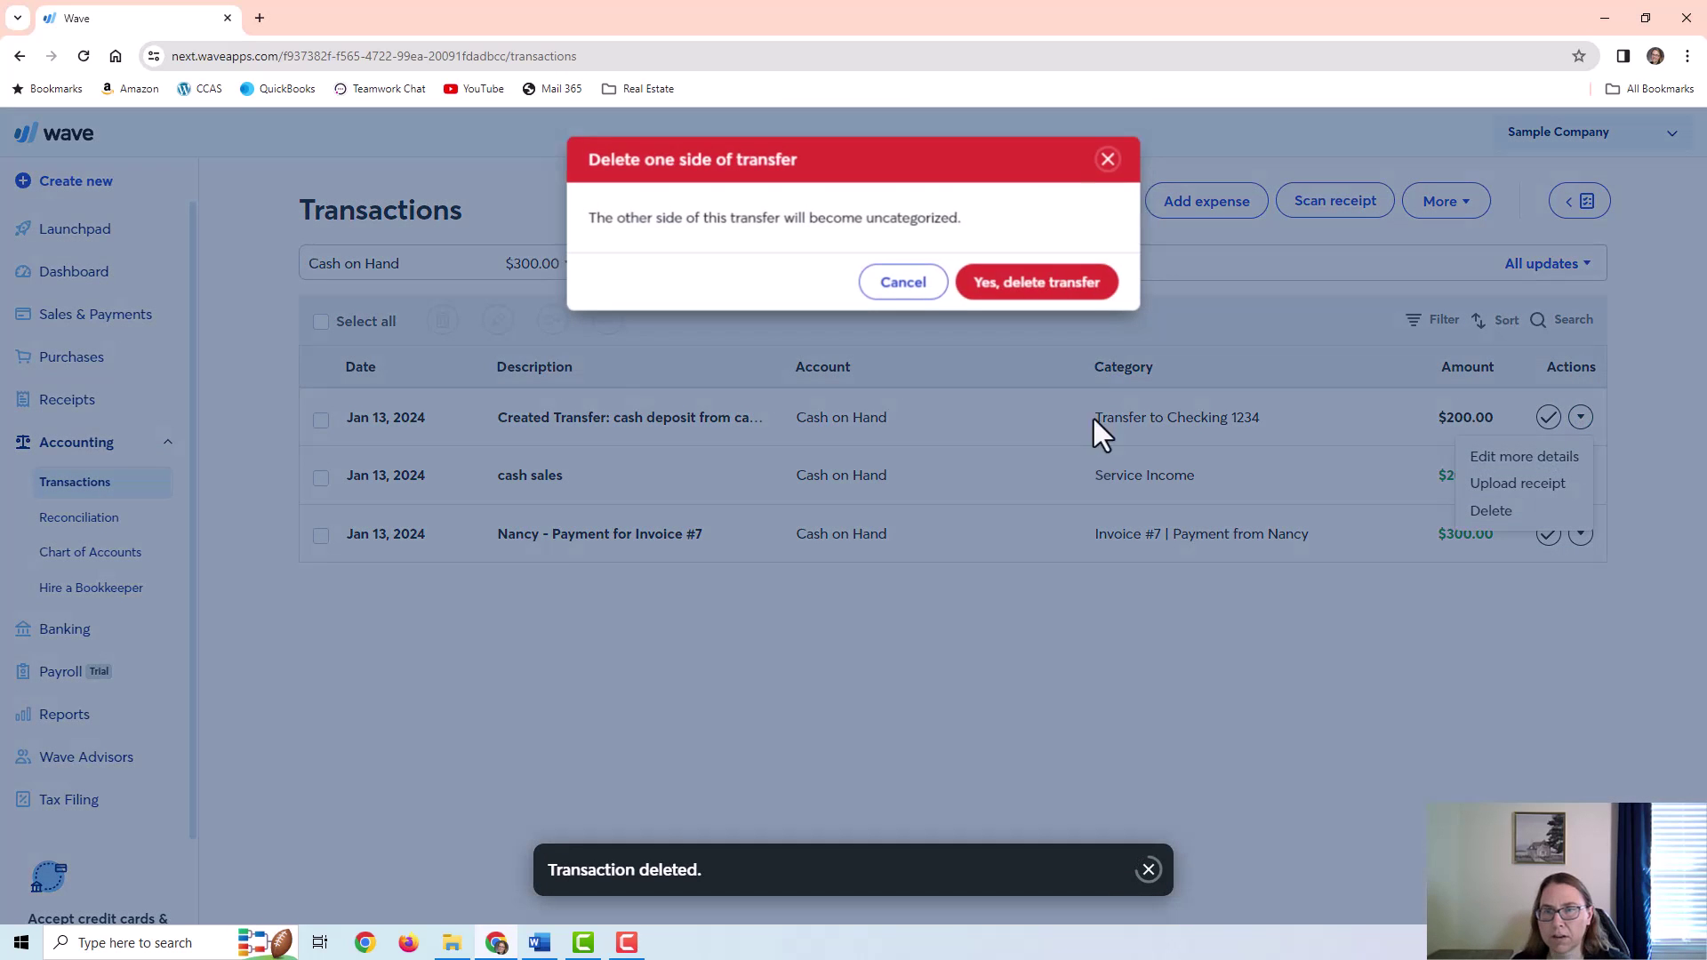
click(1064, 291)
Delete the two matching uncategorized deposits dated Jan 13, 2024 from the Checking 1234 transactions
click(469, 267)
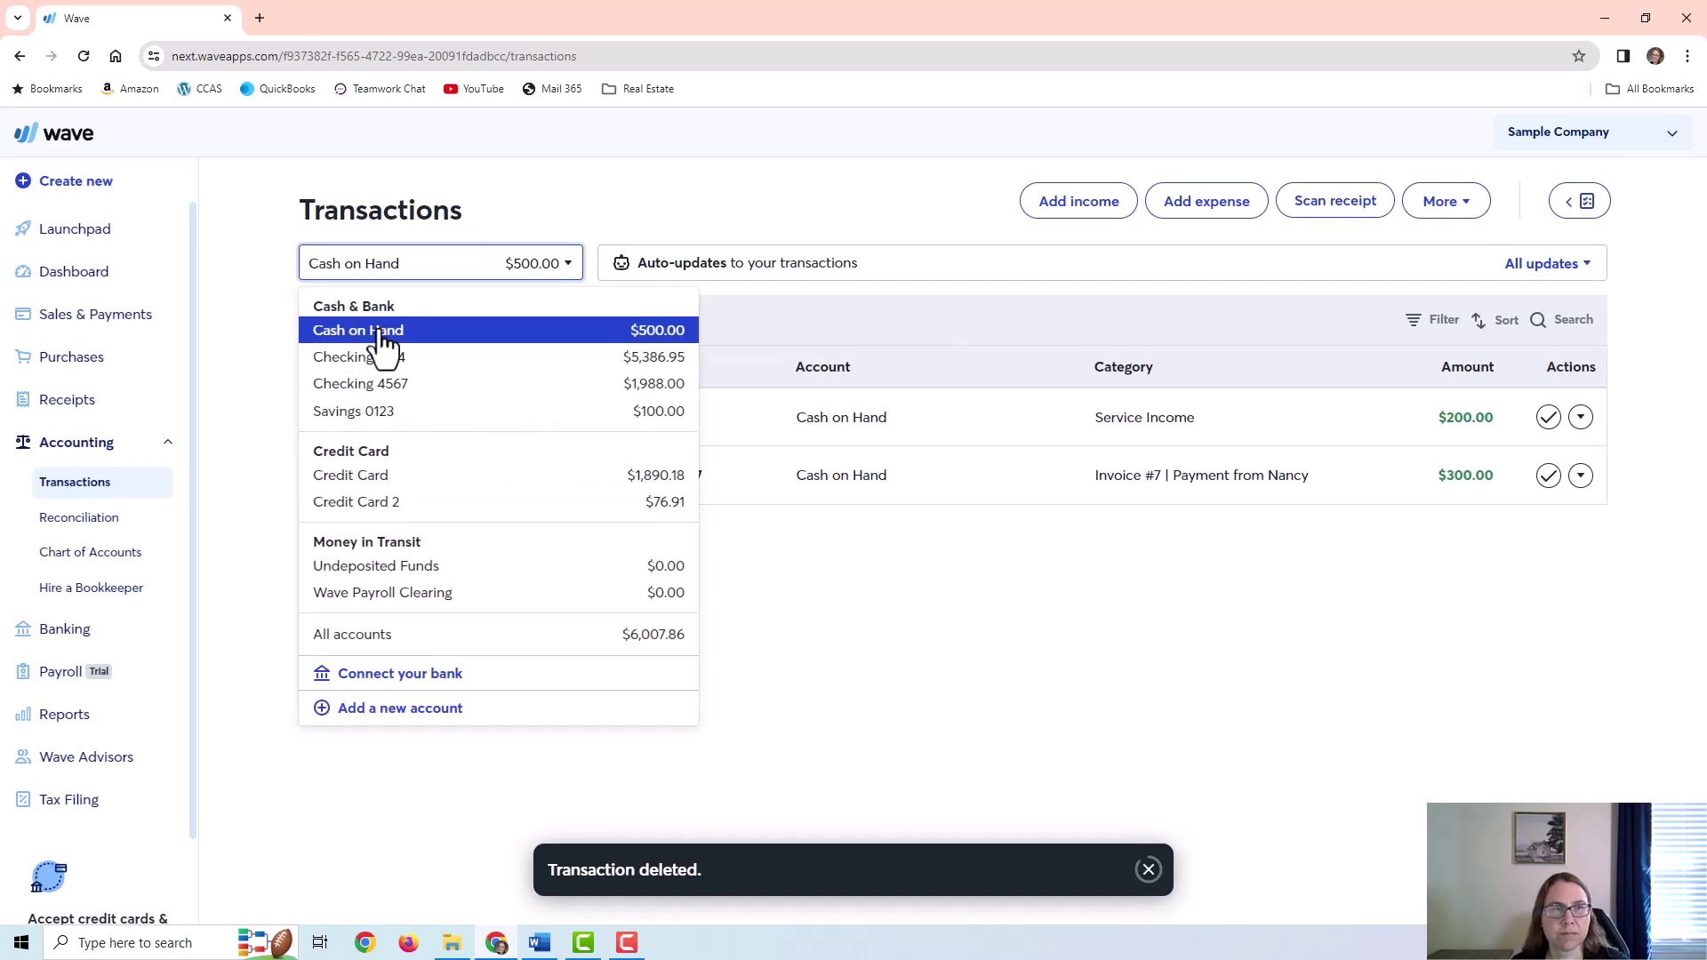
click(418, 355)
click(1567, 417)
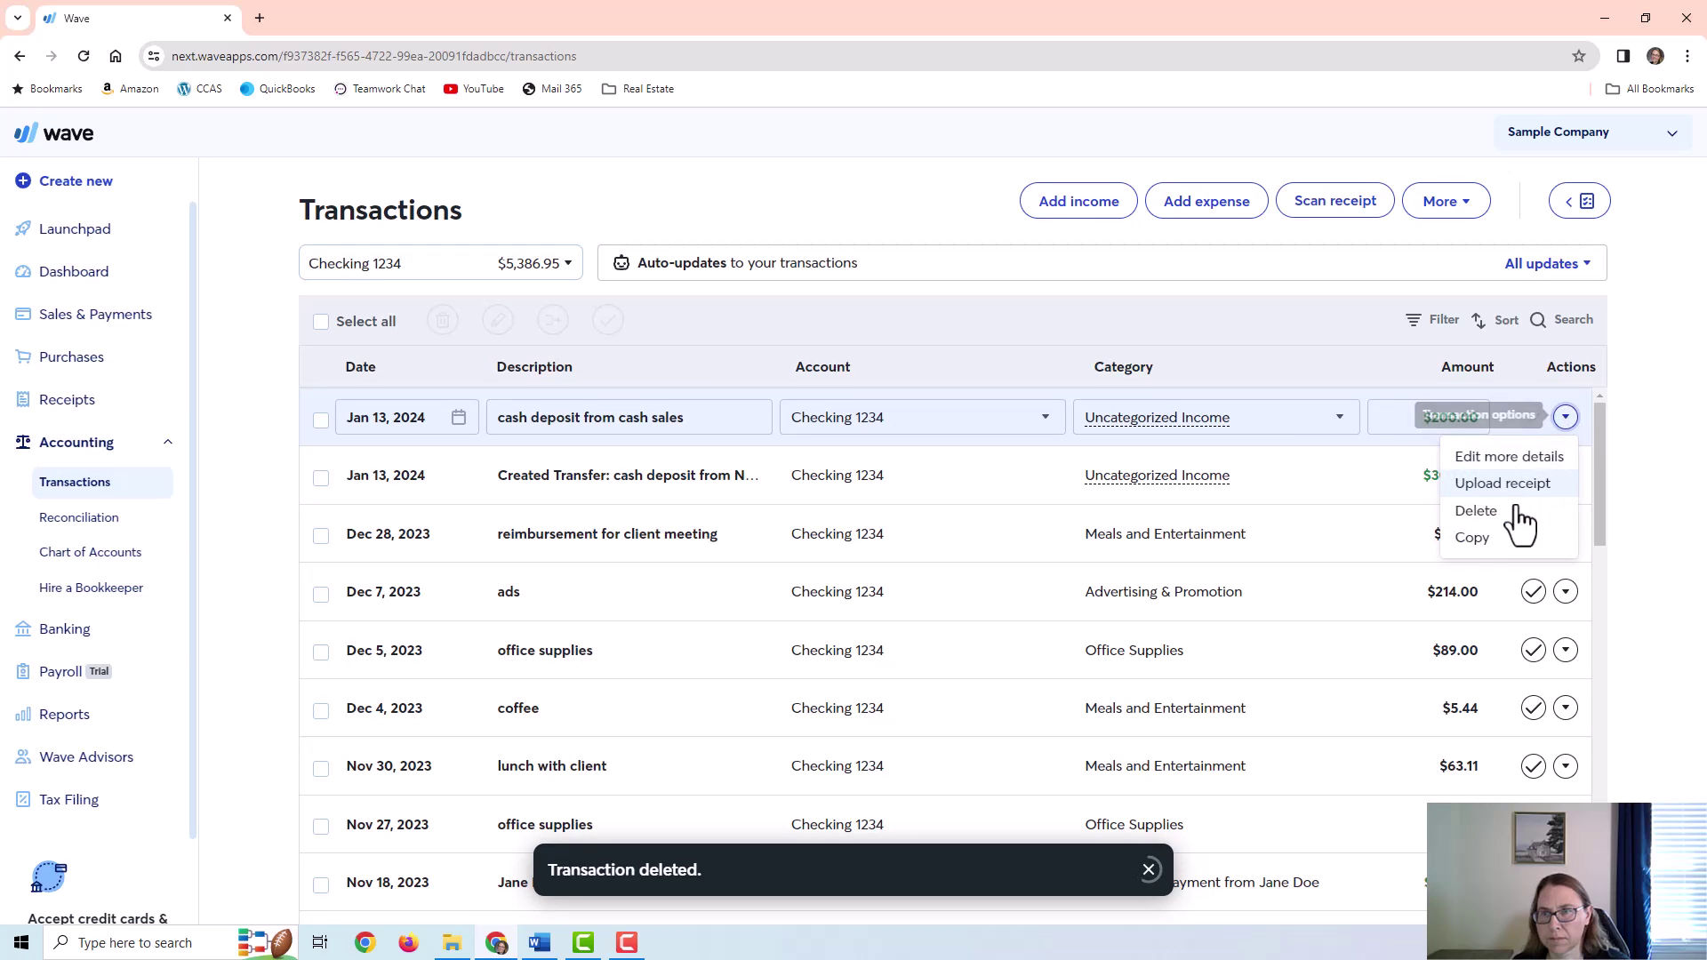
click(1479, 512)
click(1070, 287)
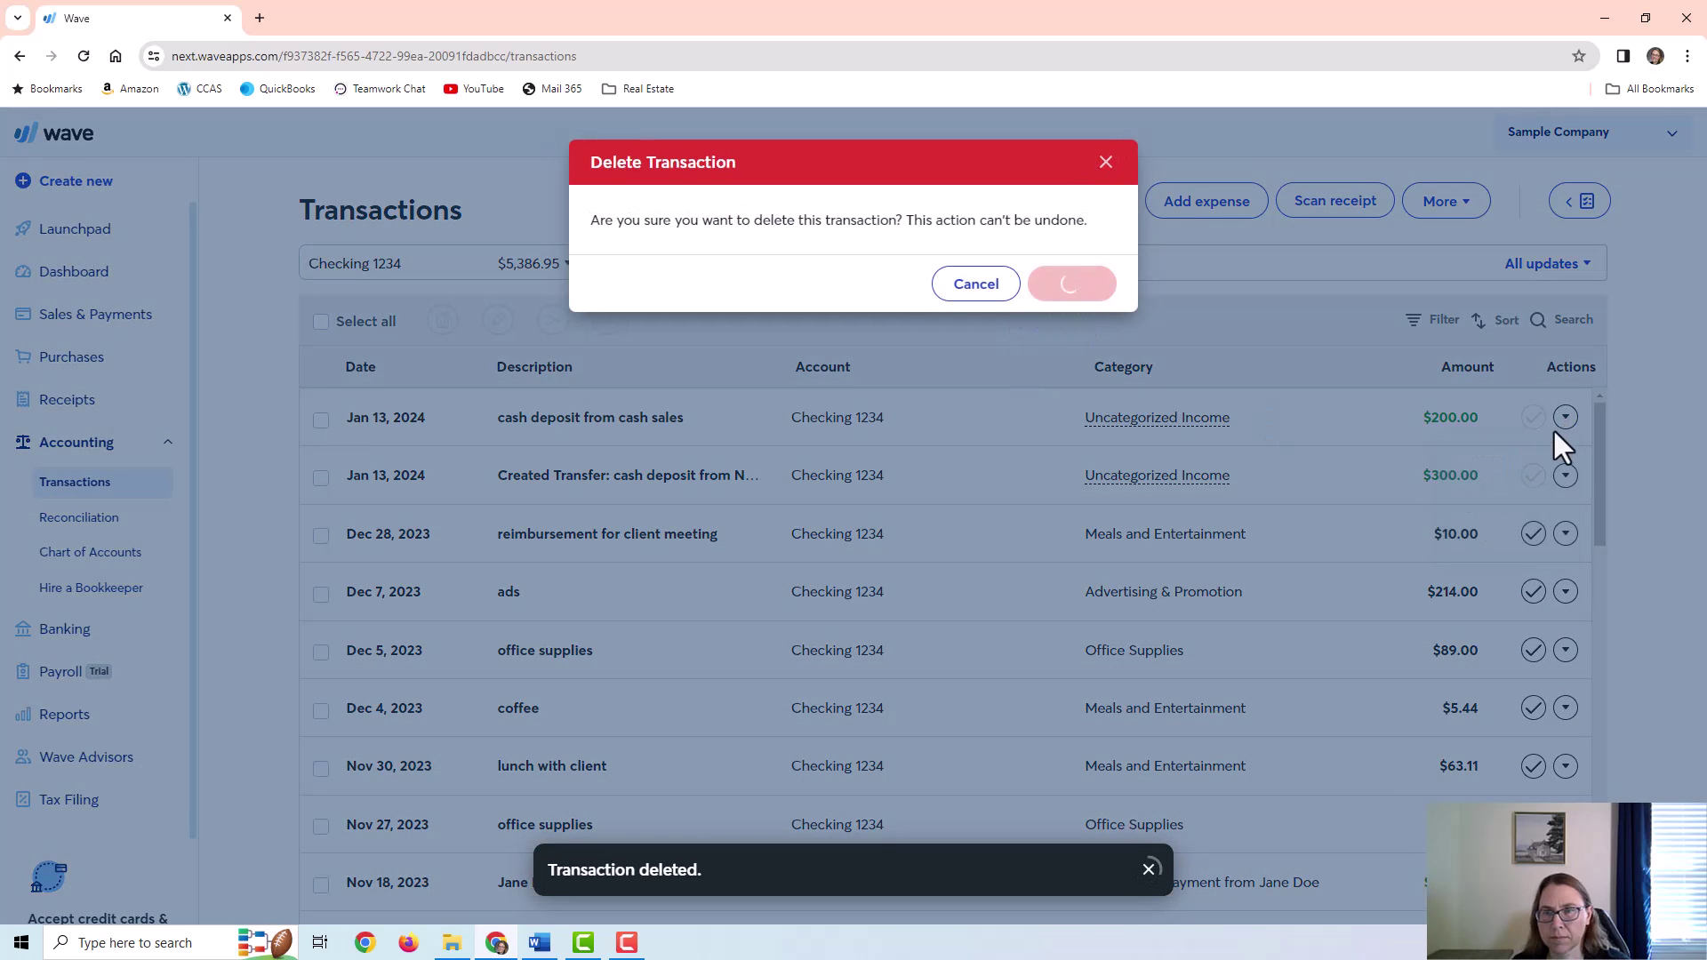
click(1566, 417)
click(1476, 511)
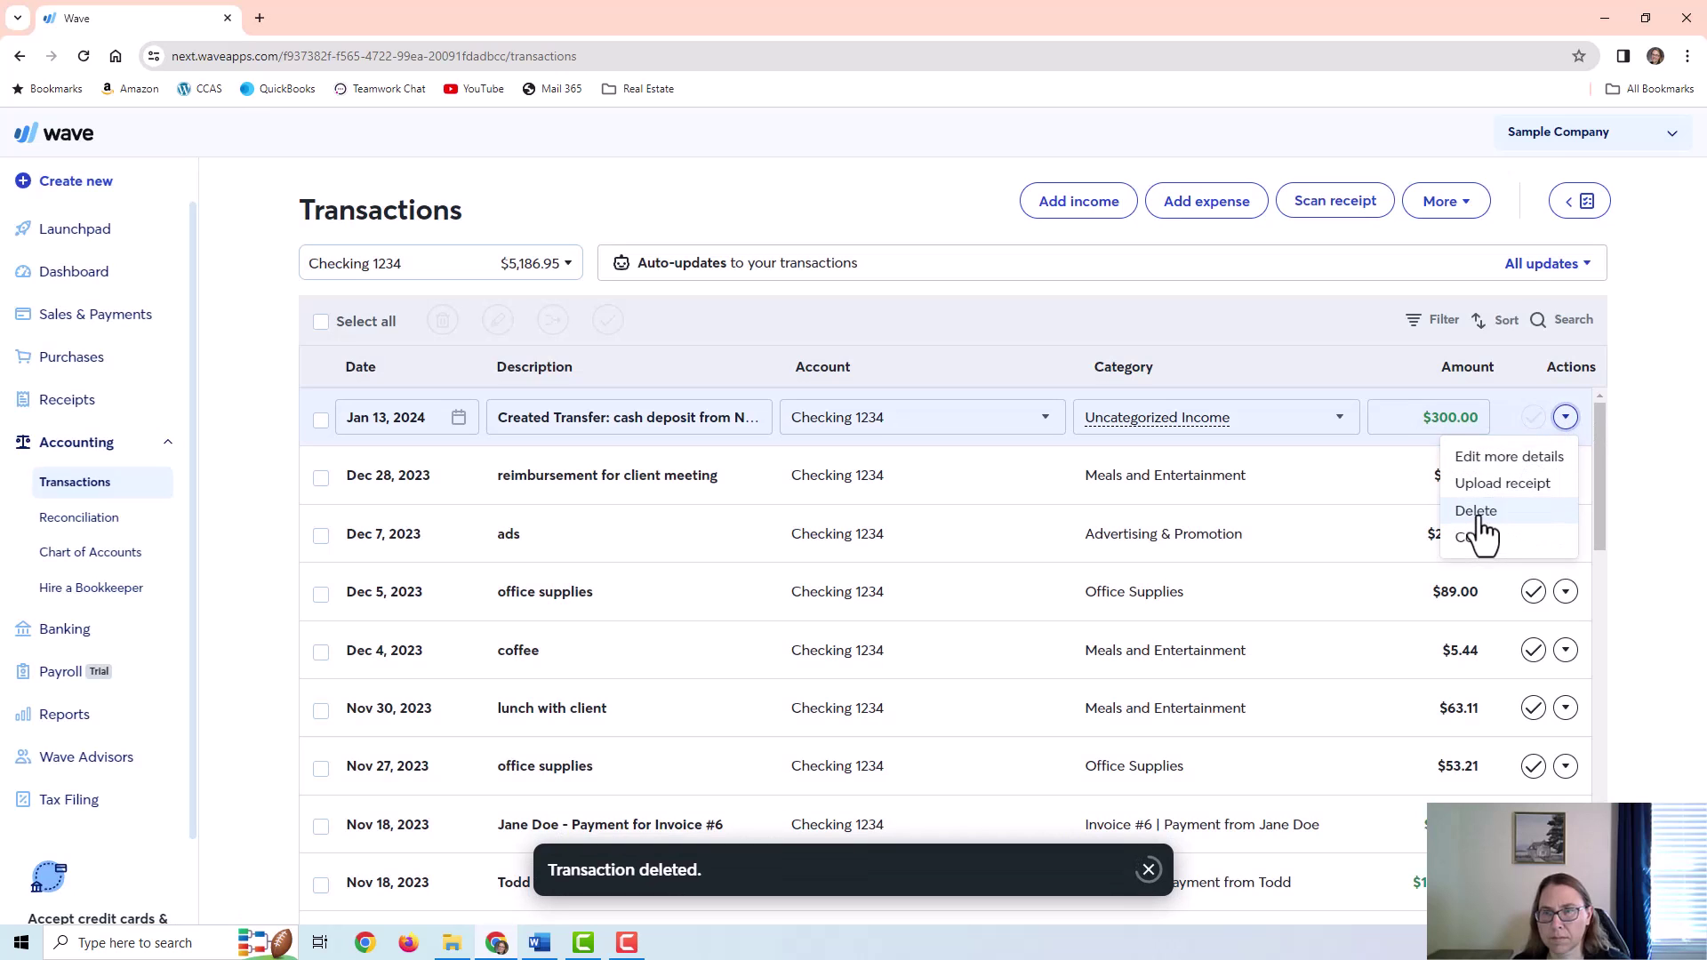
click(1070, 293)
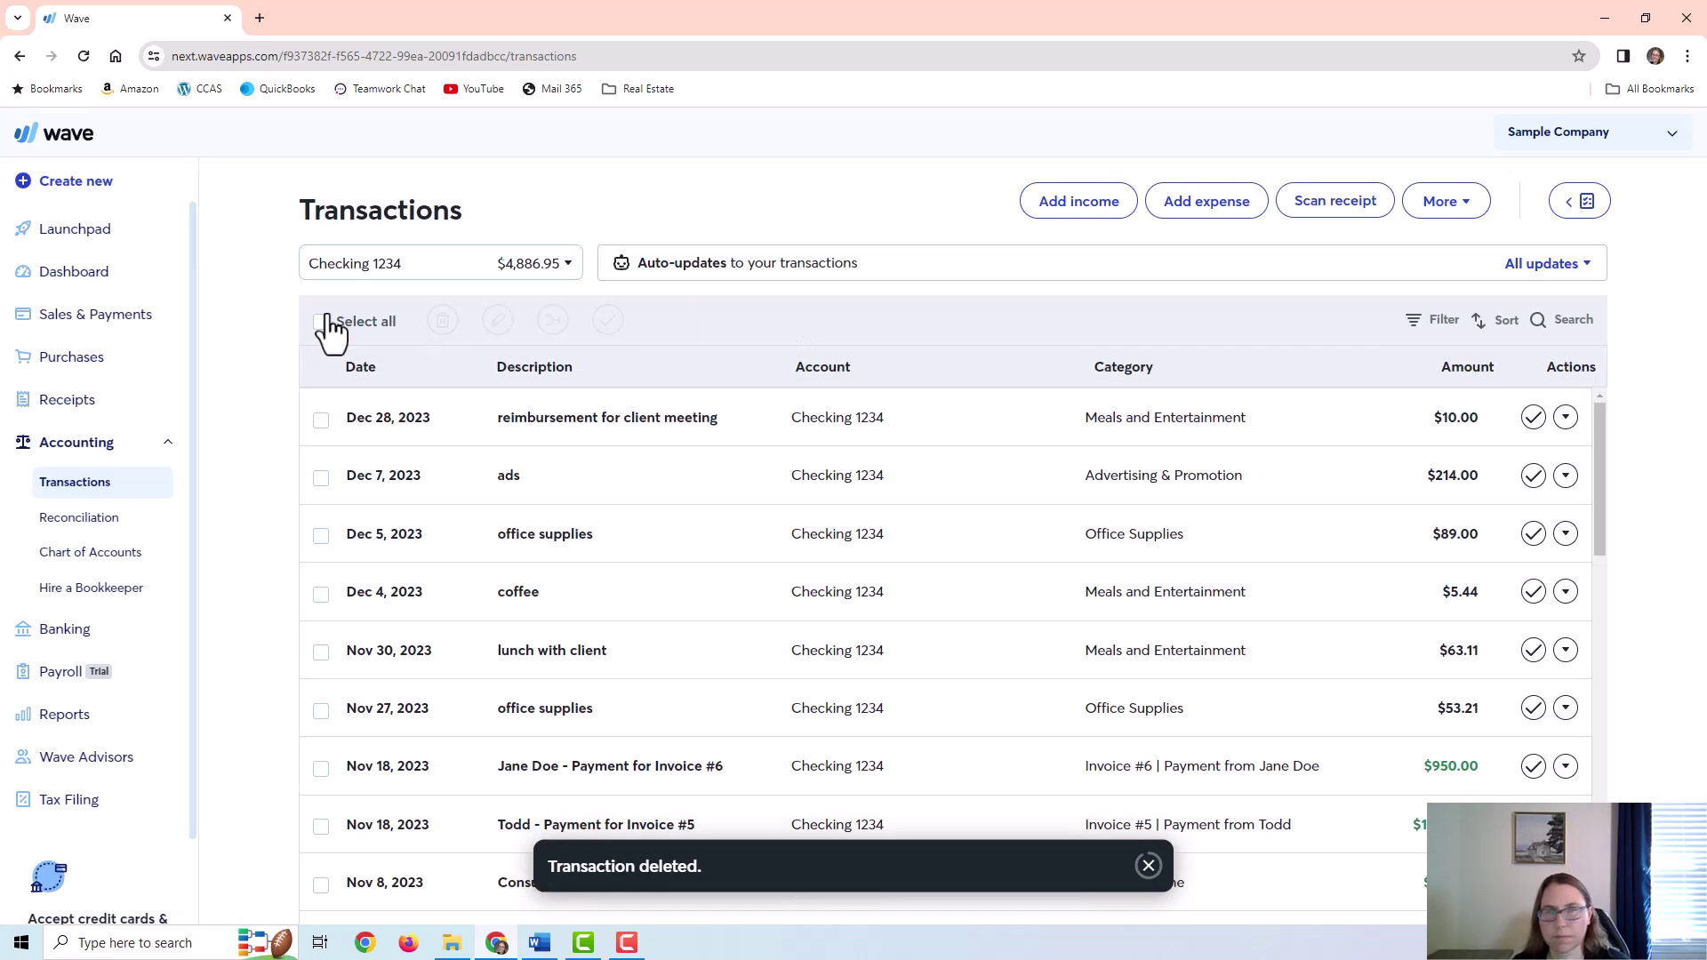
Add a withdrawal from Cash on Hand and categorize it as a bank transfer to Checking 1234
click(418, 269)
click(409, 333)
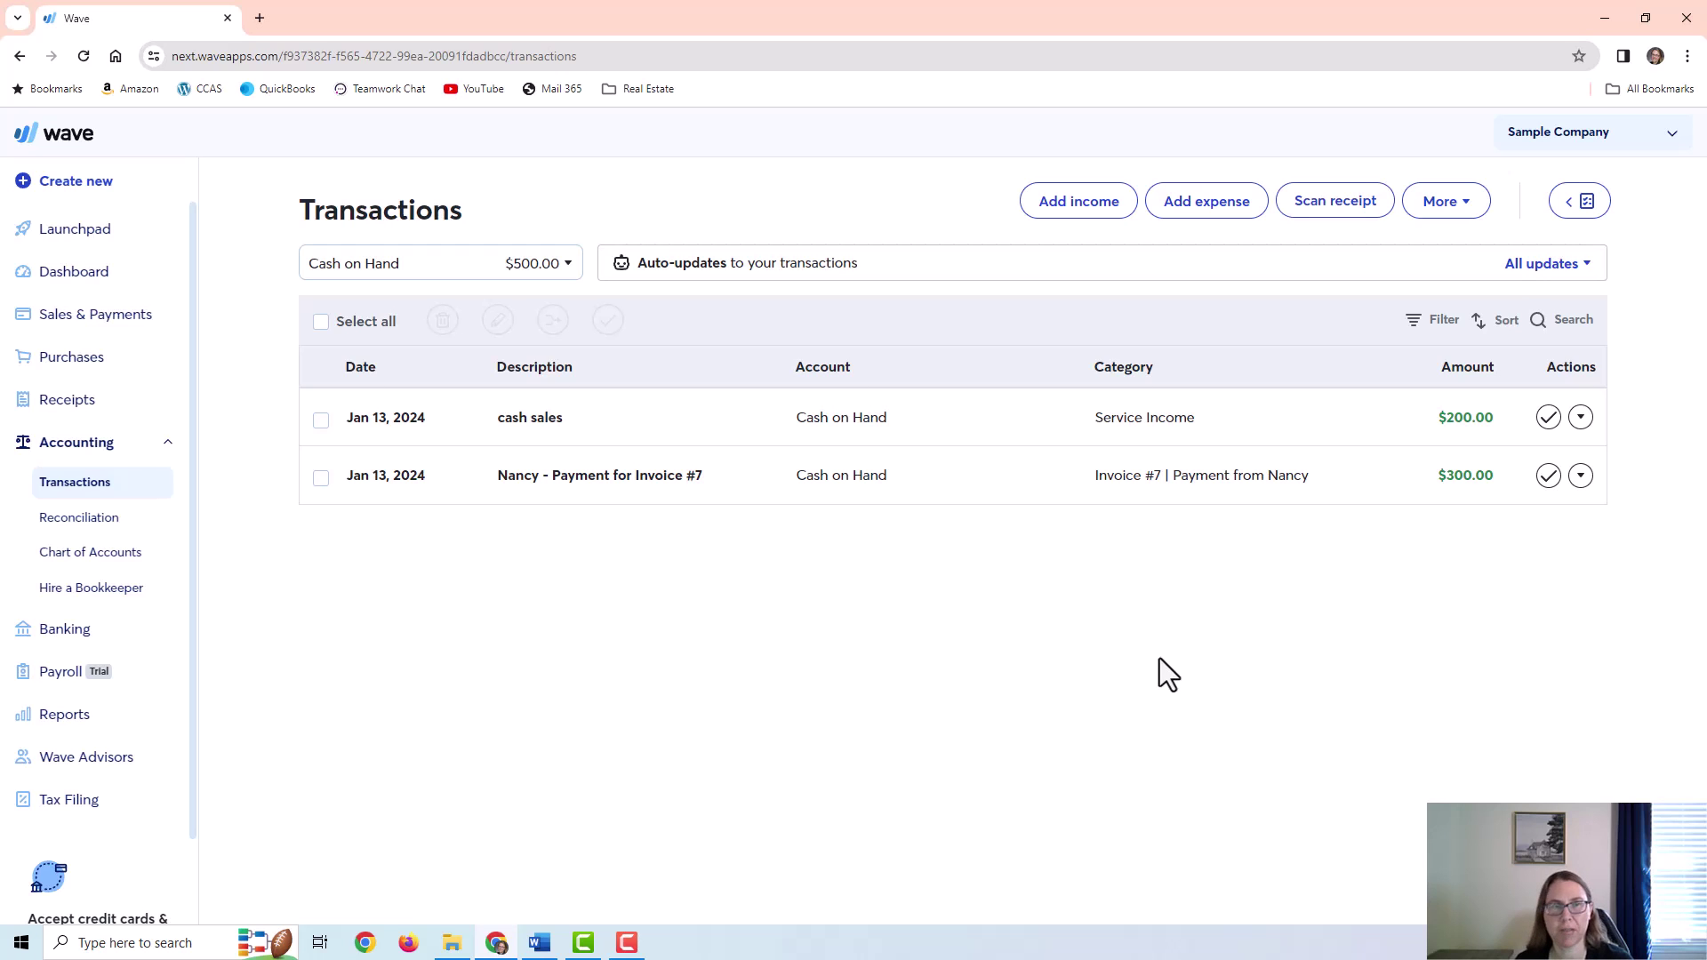
click(1205, 203)
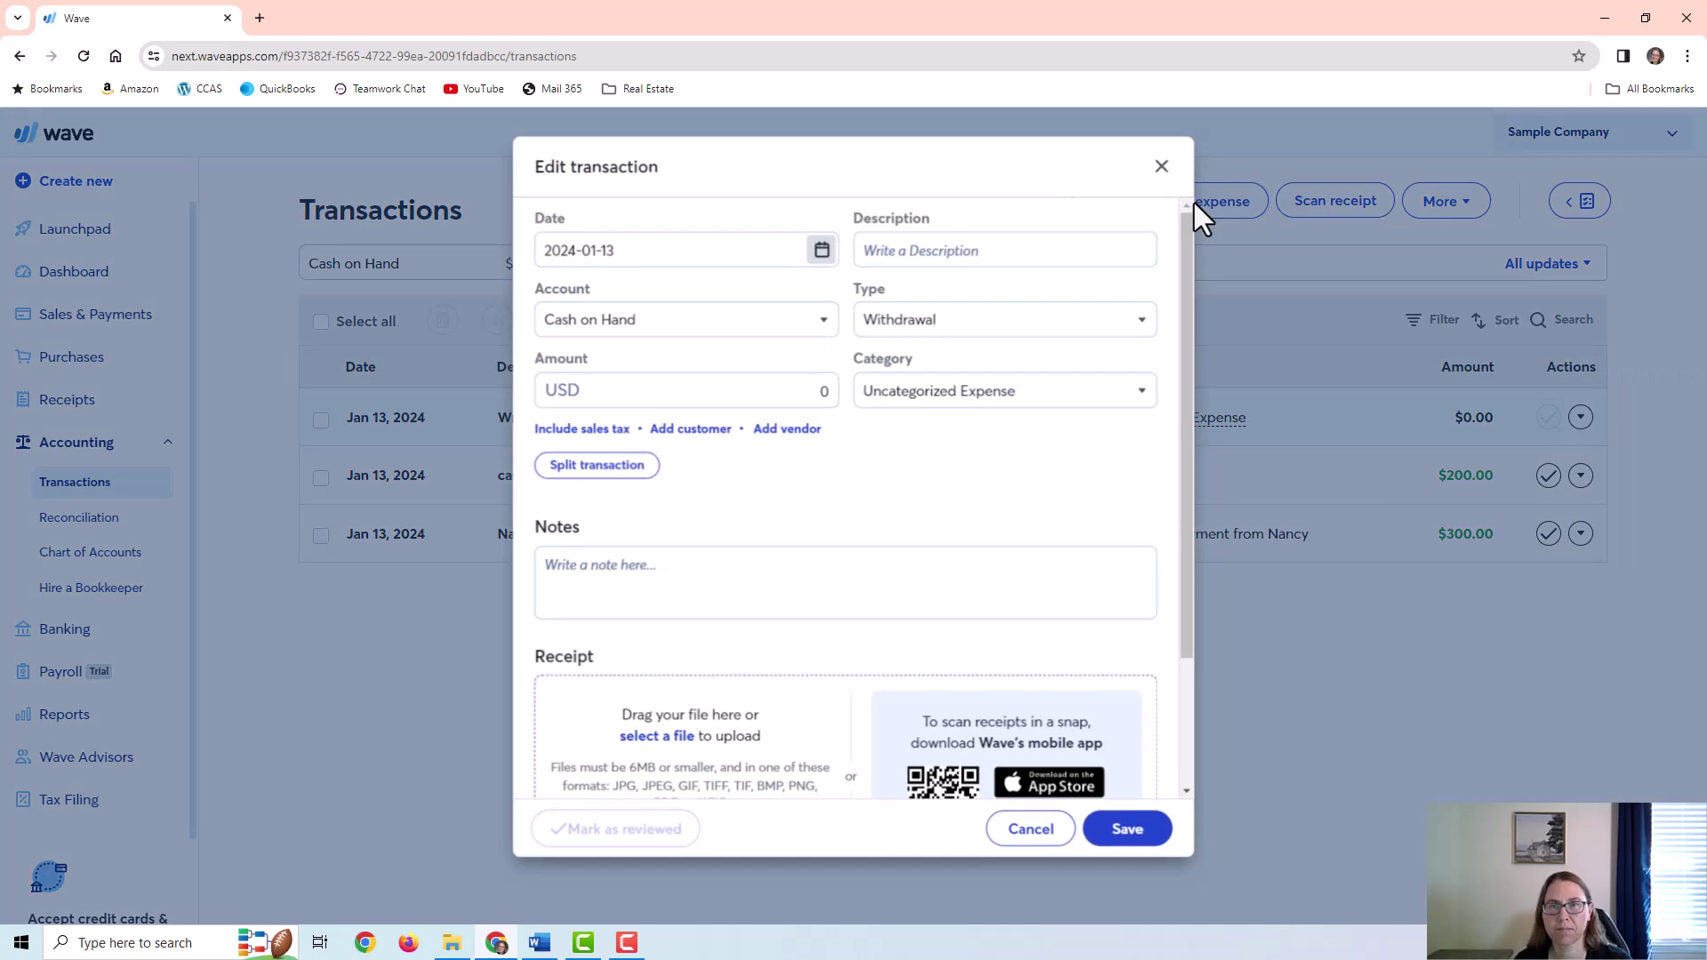
click(728, 336)
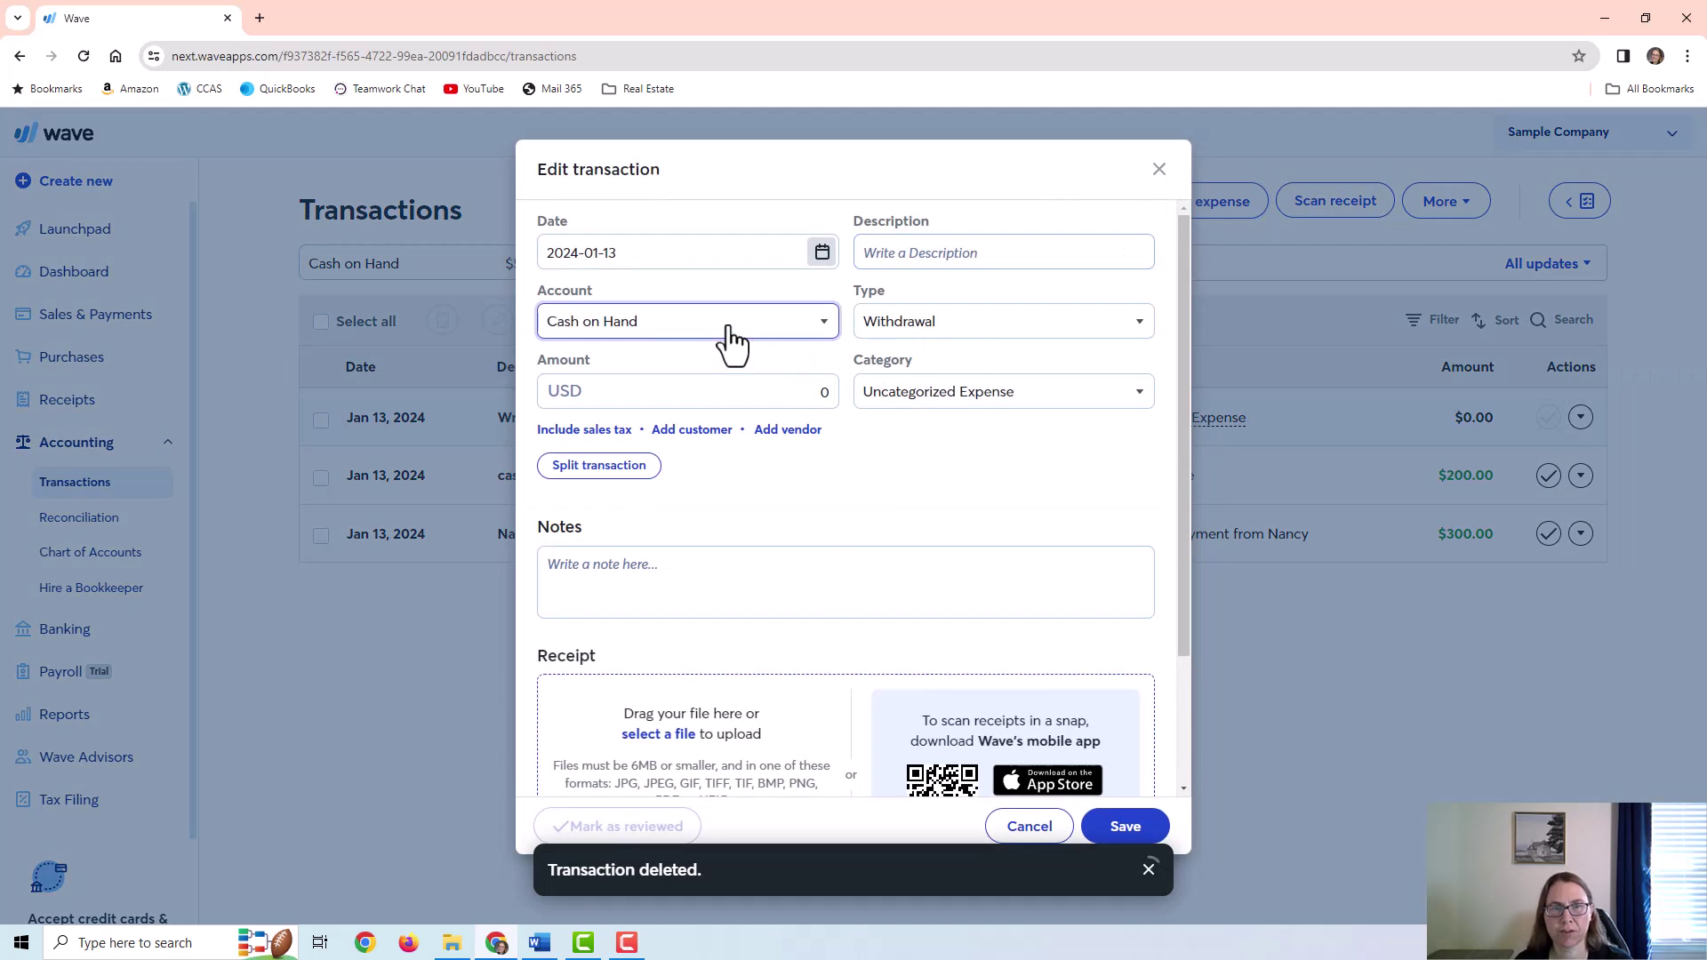
click(960, 393)
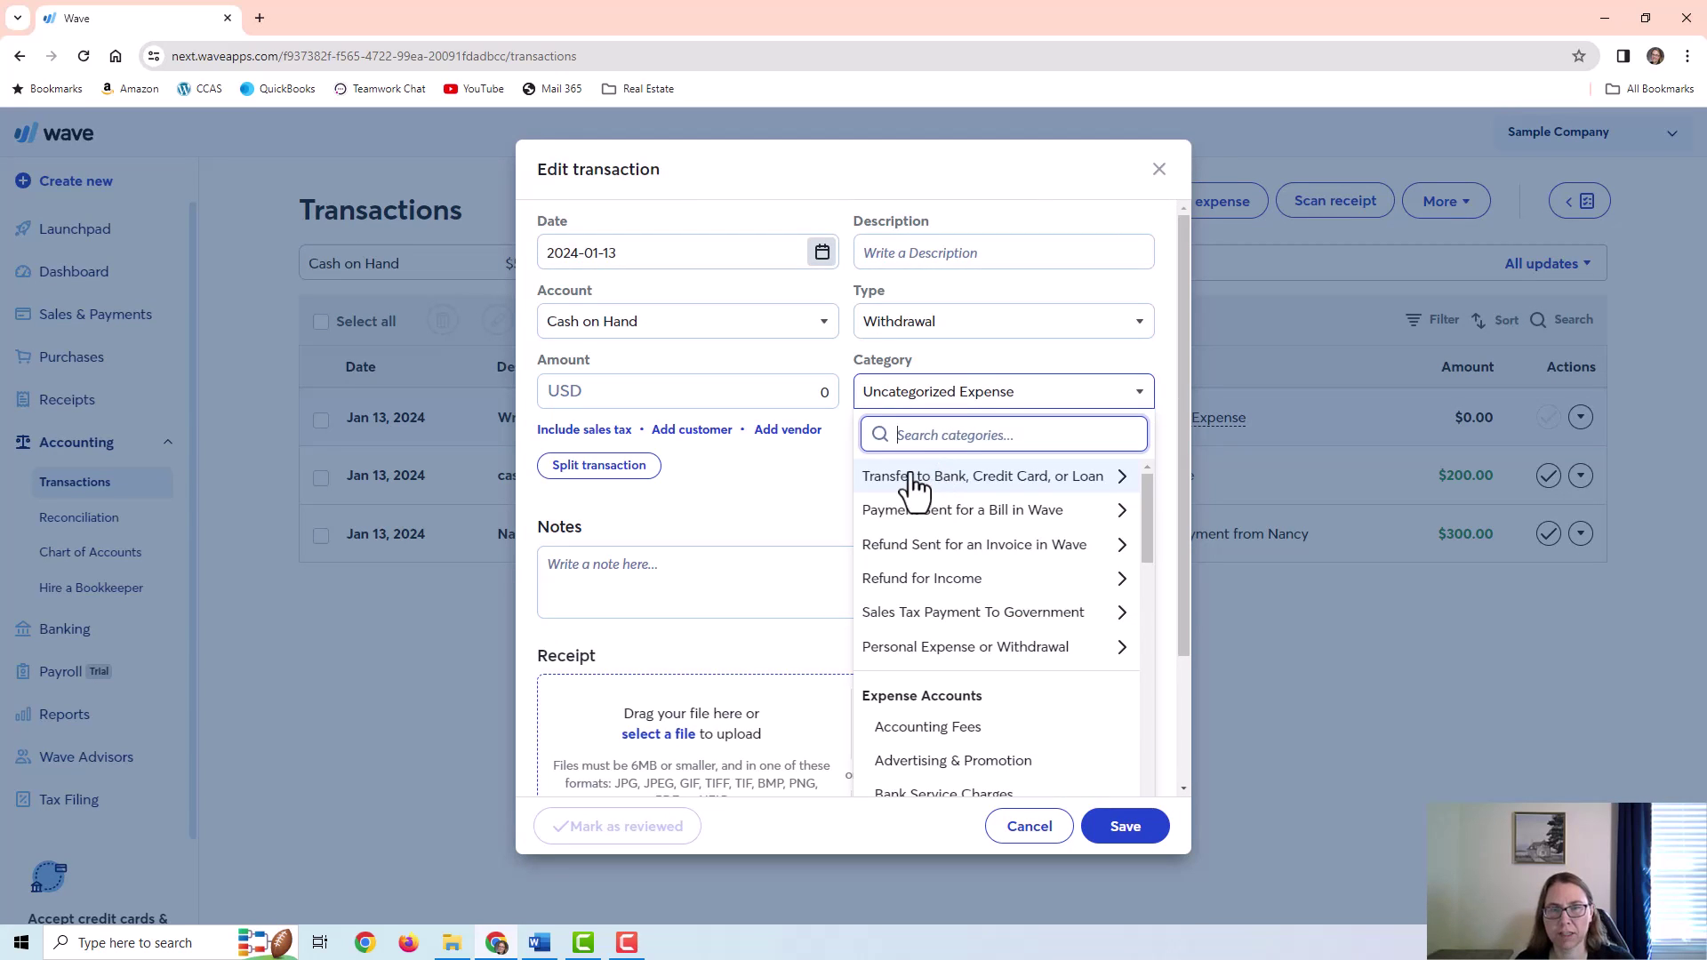
click(1003, 484)
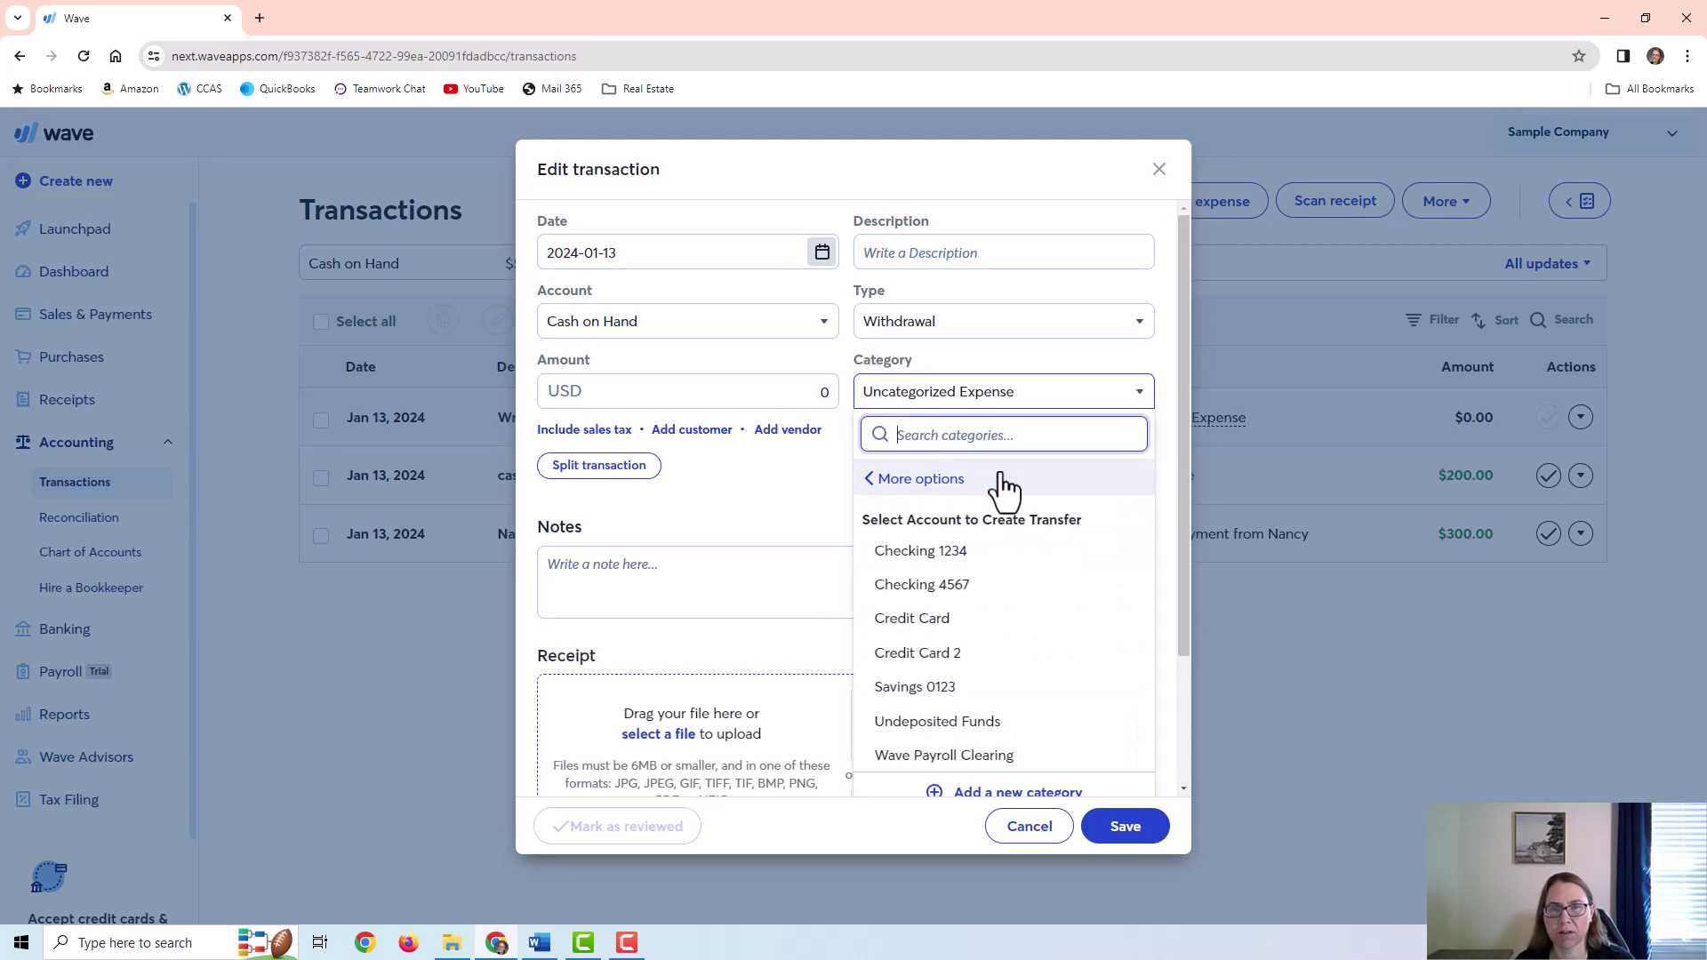
click(946, 553)
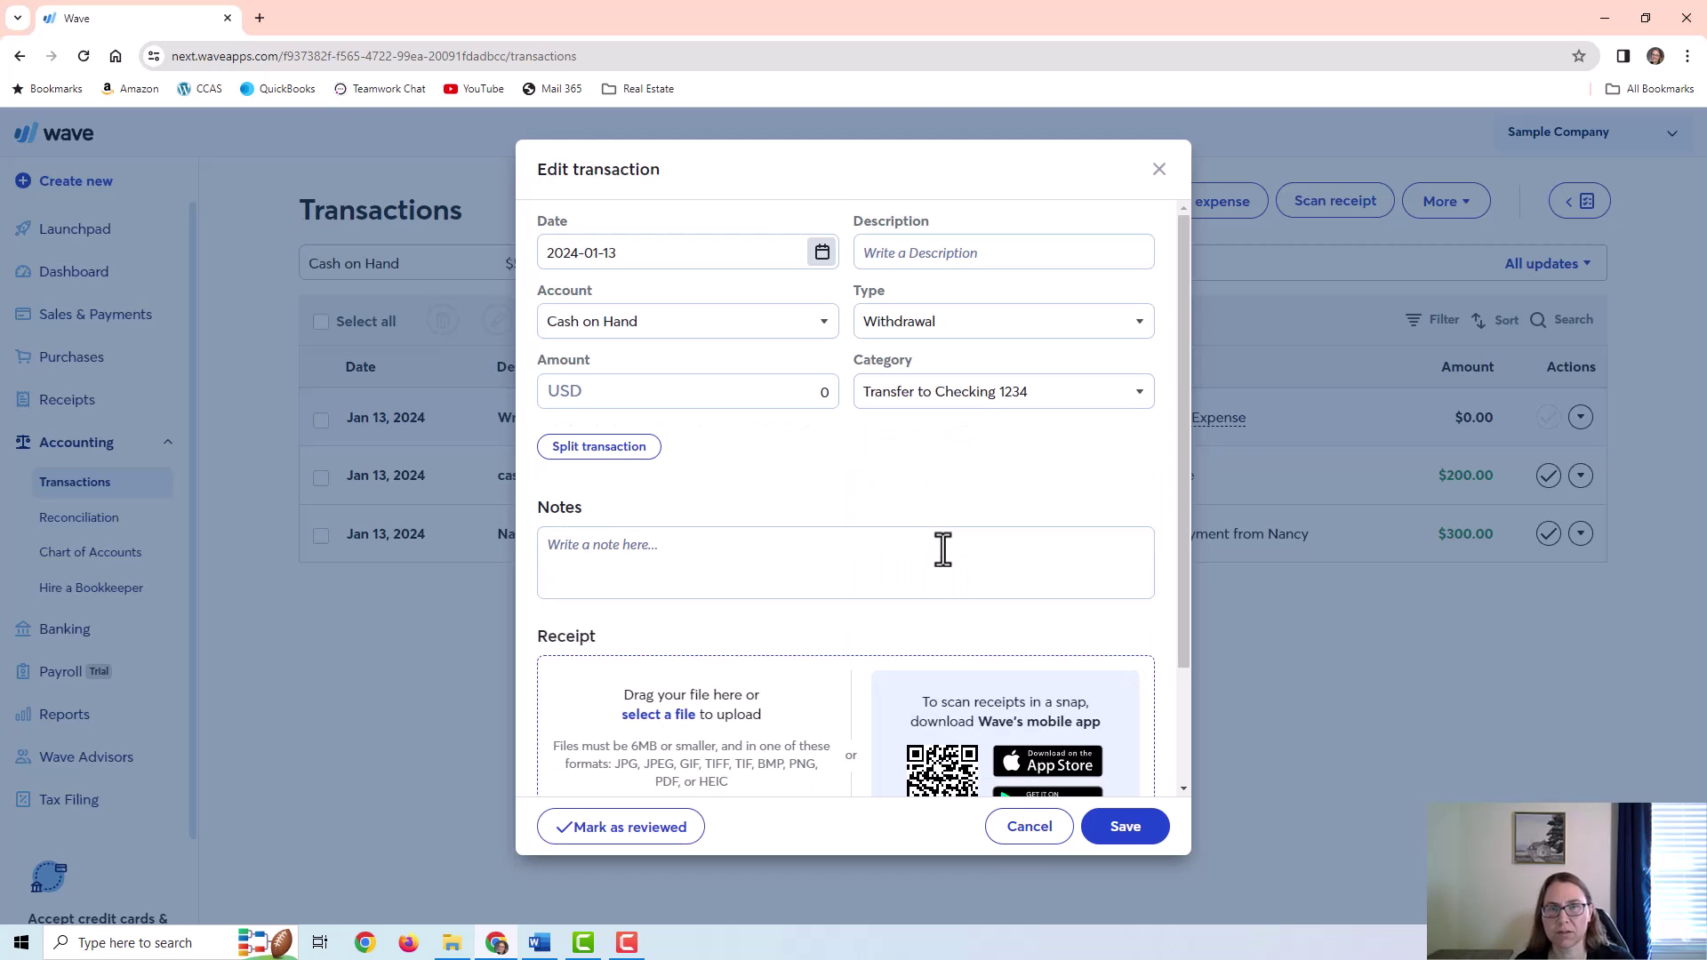
Describe the transfer as "cash deposit", set its amount to 500 and save it
click(921, 242)
text(cash )
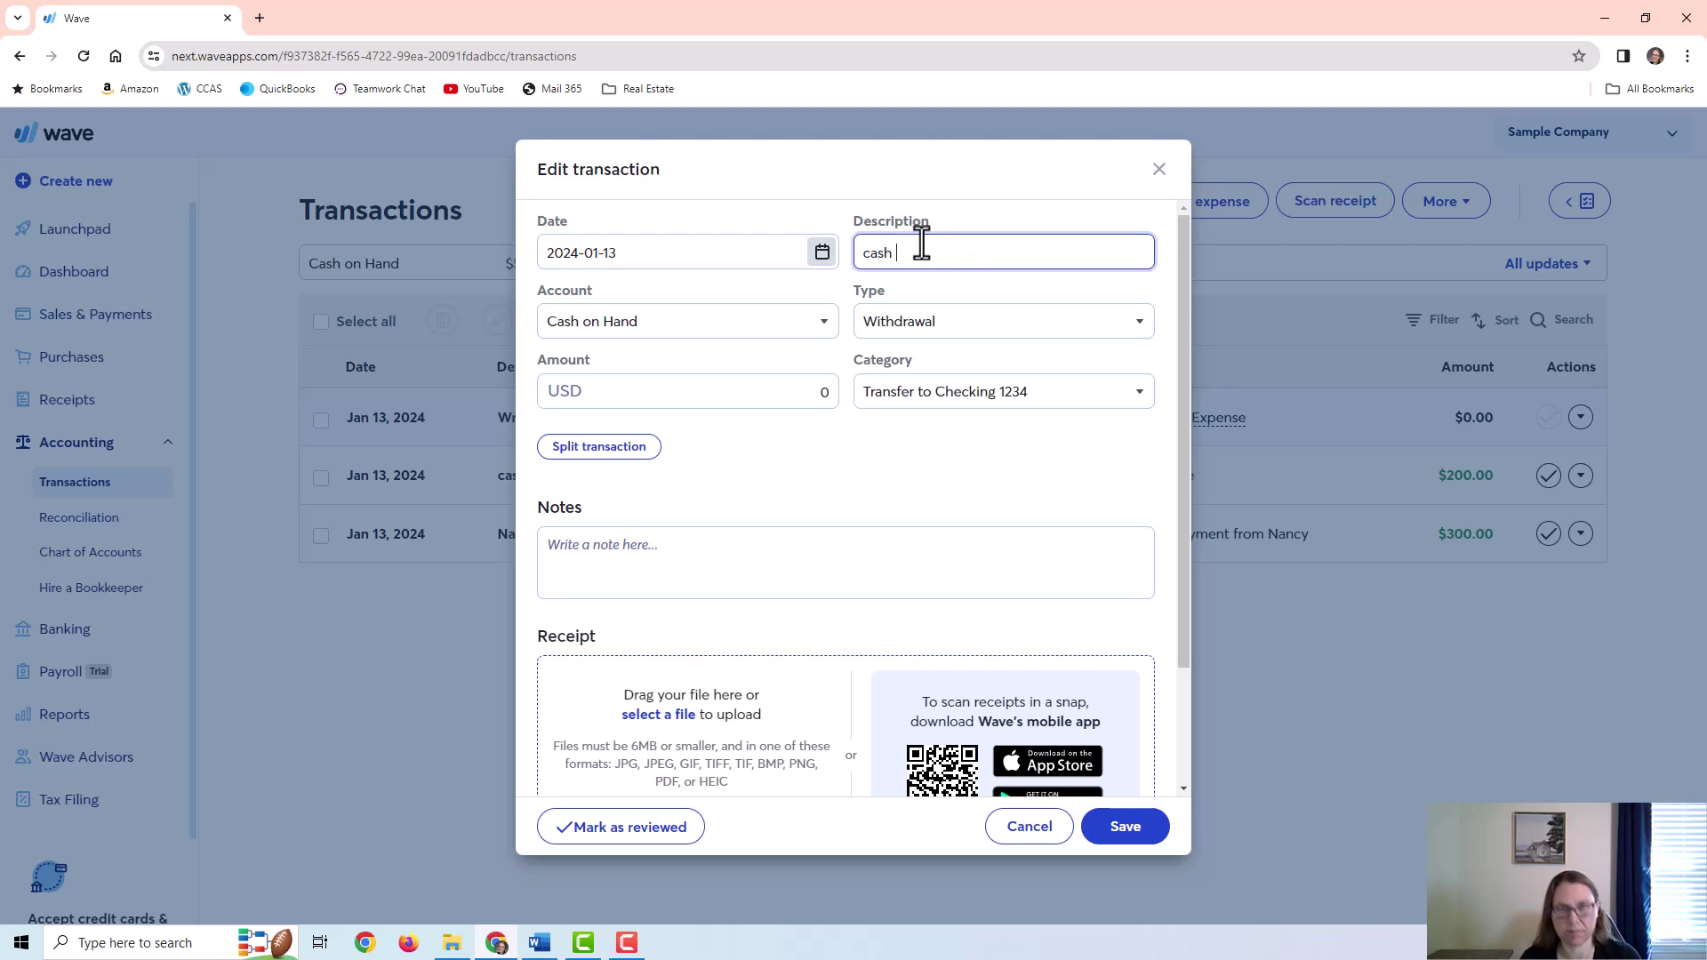
text(deposit)
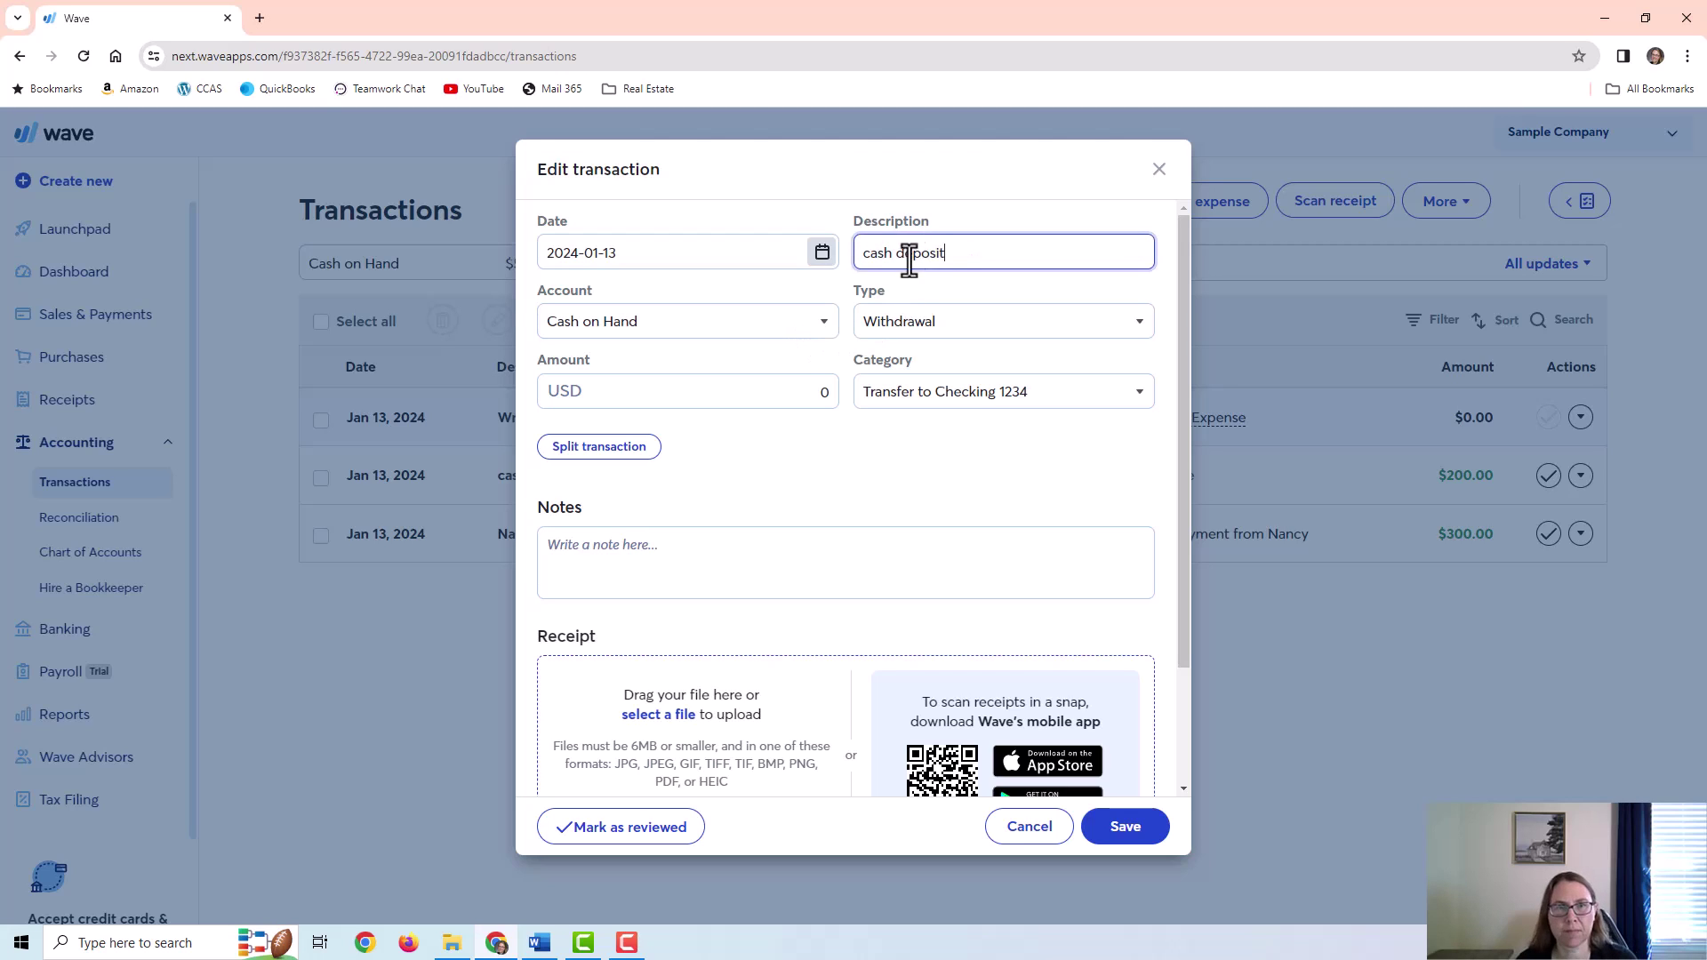
click(779, 392)
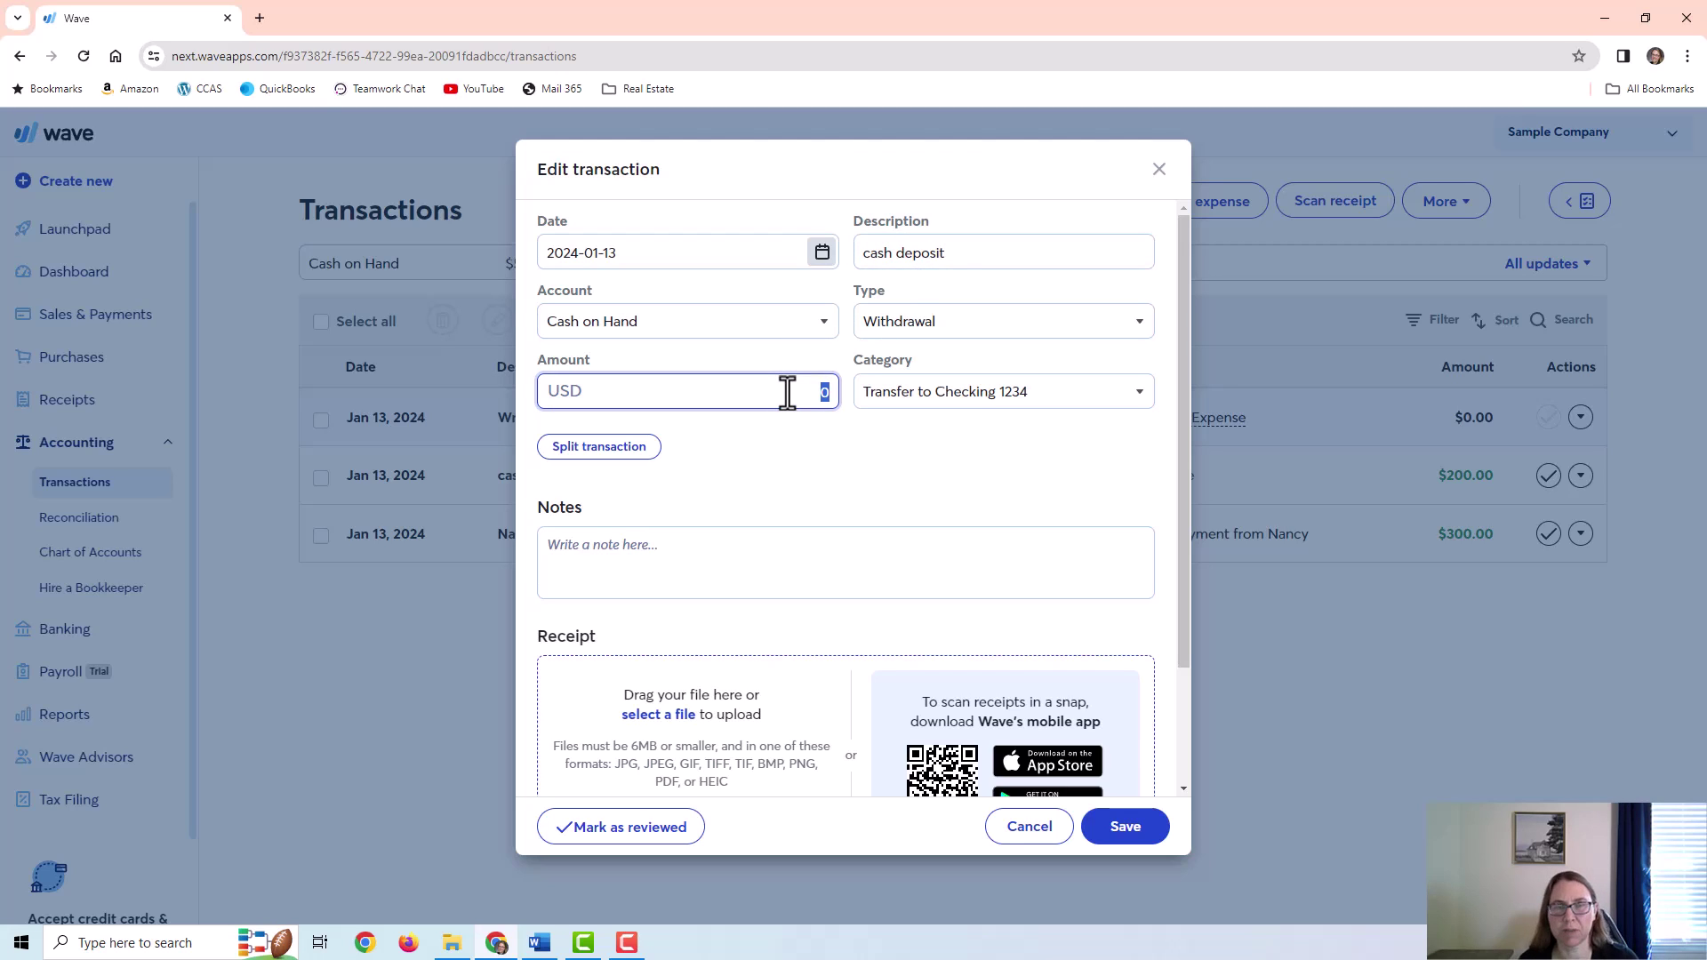
text(500)
click(1126, 829)
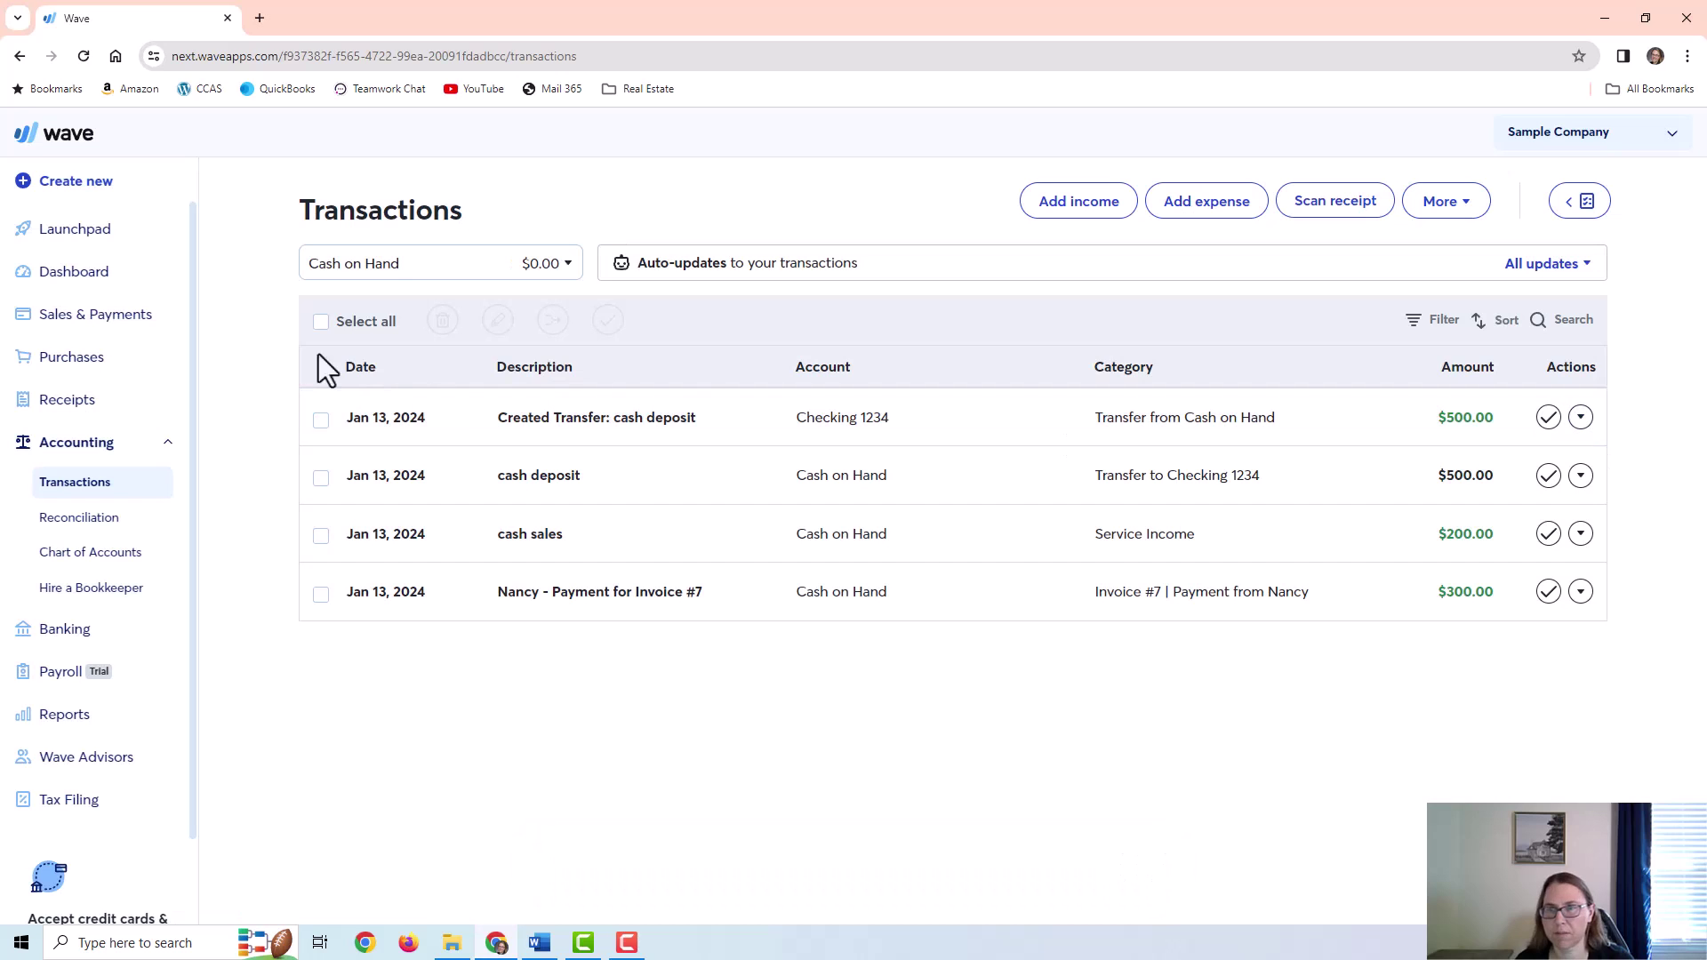
Check both sides of the combined cash deposit in the Checking 1234 and Cash on Hand transaction lists
click(385, 281)
click(360, 361)
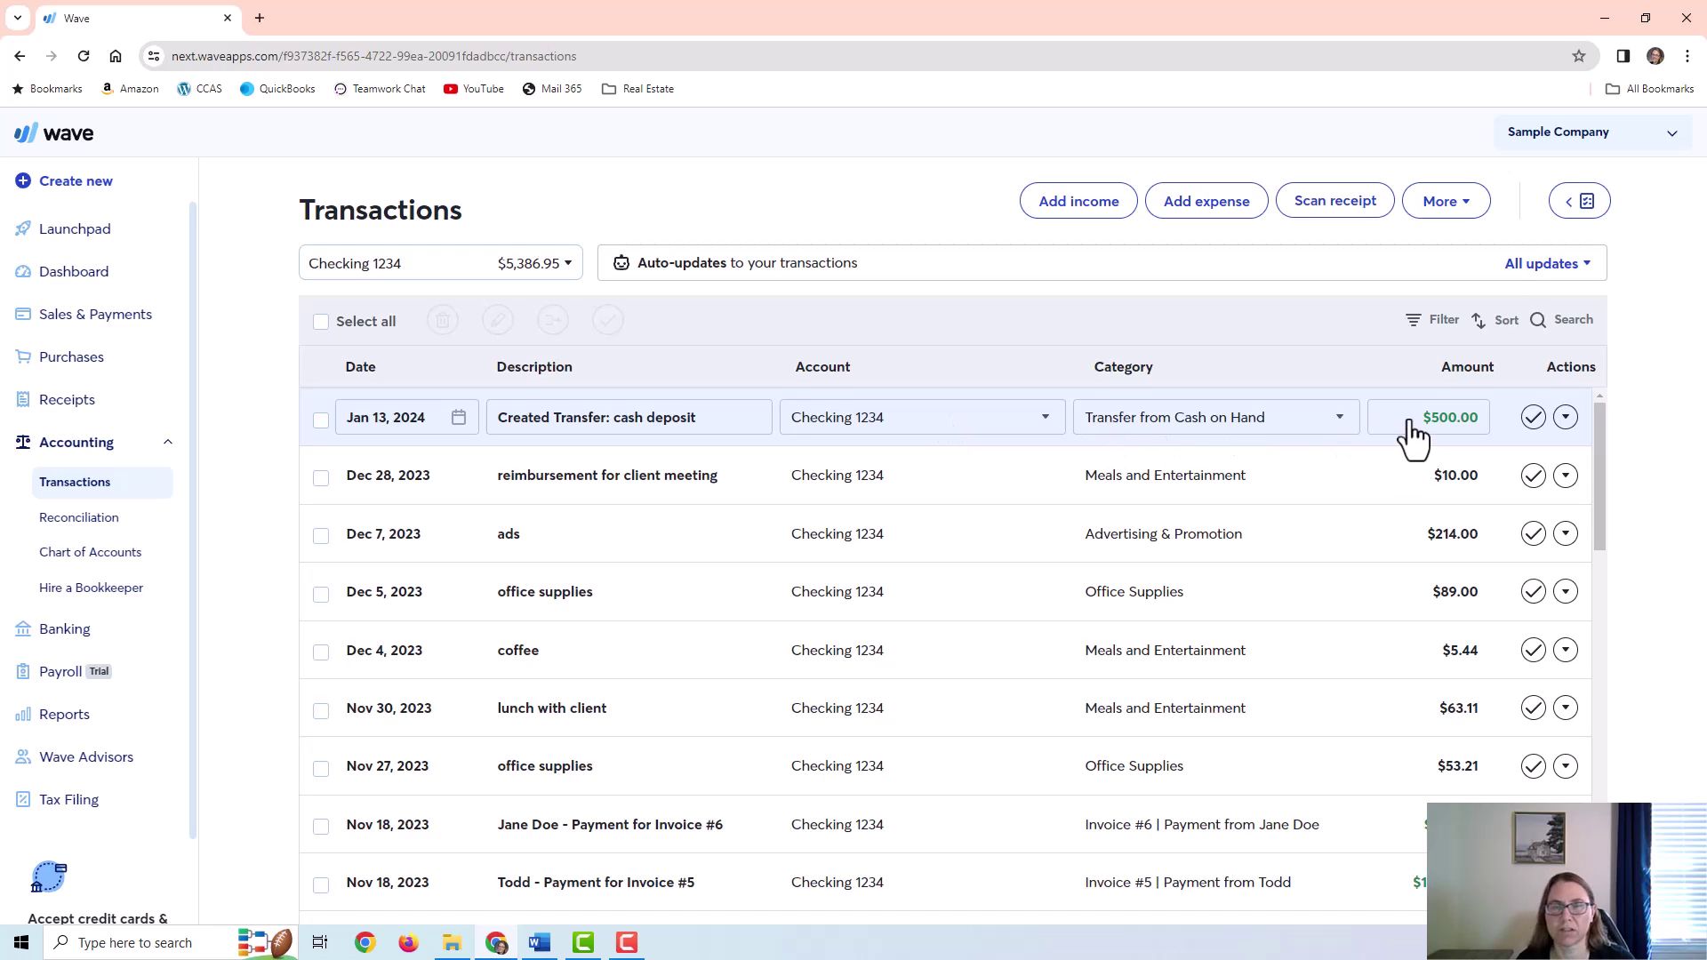
click(388, 274)
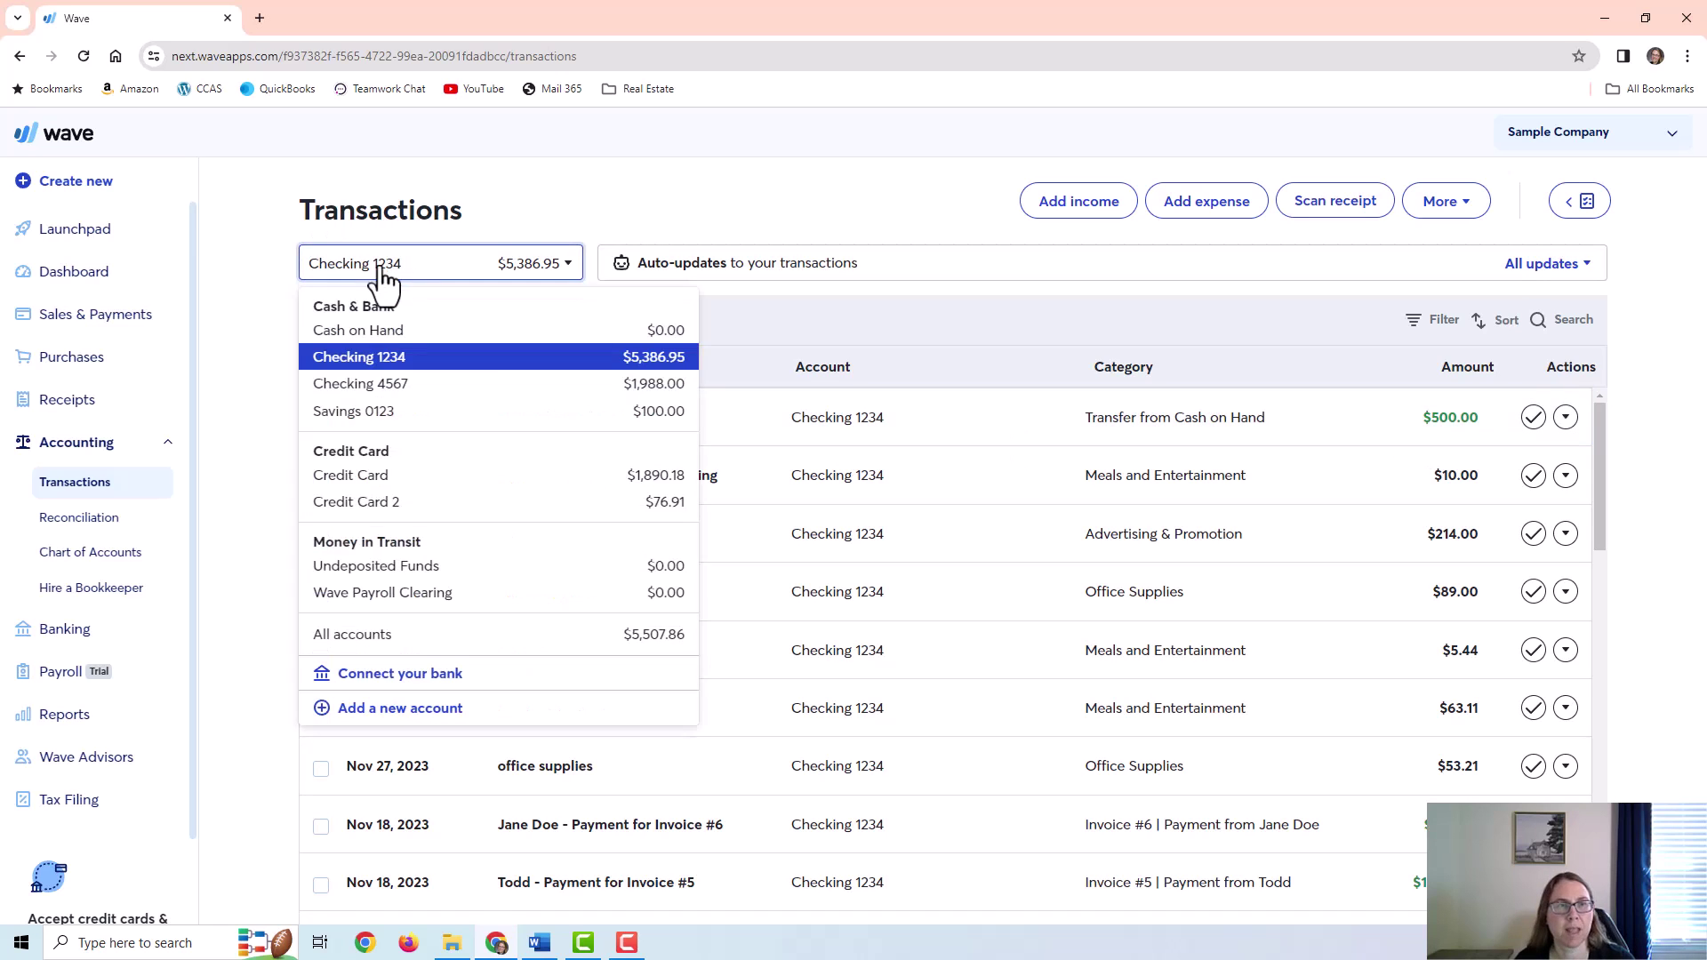
click(388, 336)
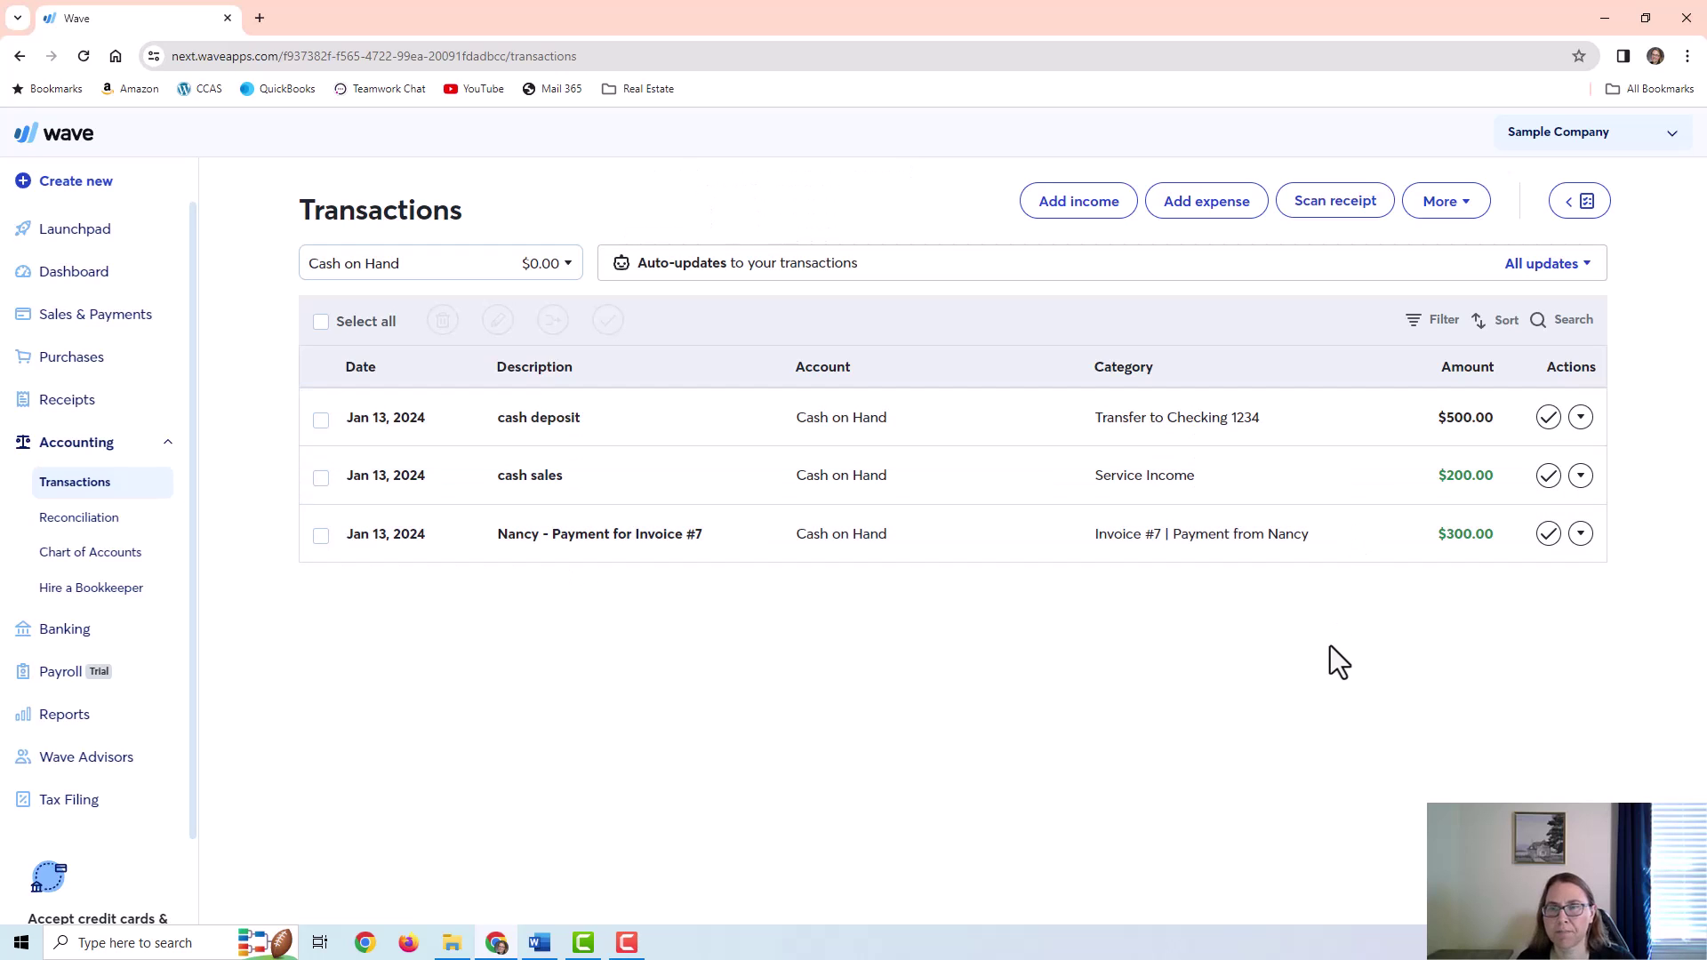
Review income in the Profit & Loss report, and examine the Balance Sheet's cash and bank accounts, including Checking 1234
click(59, 716)
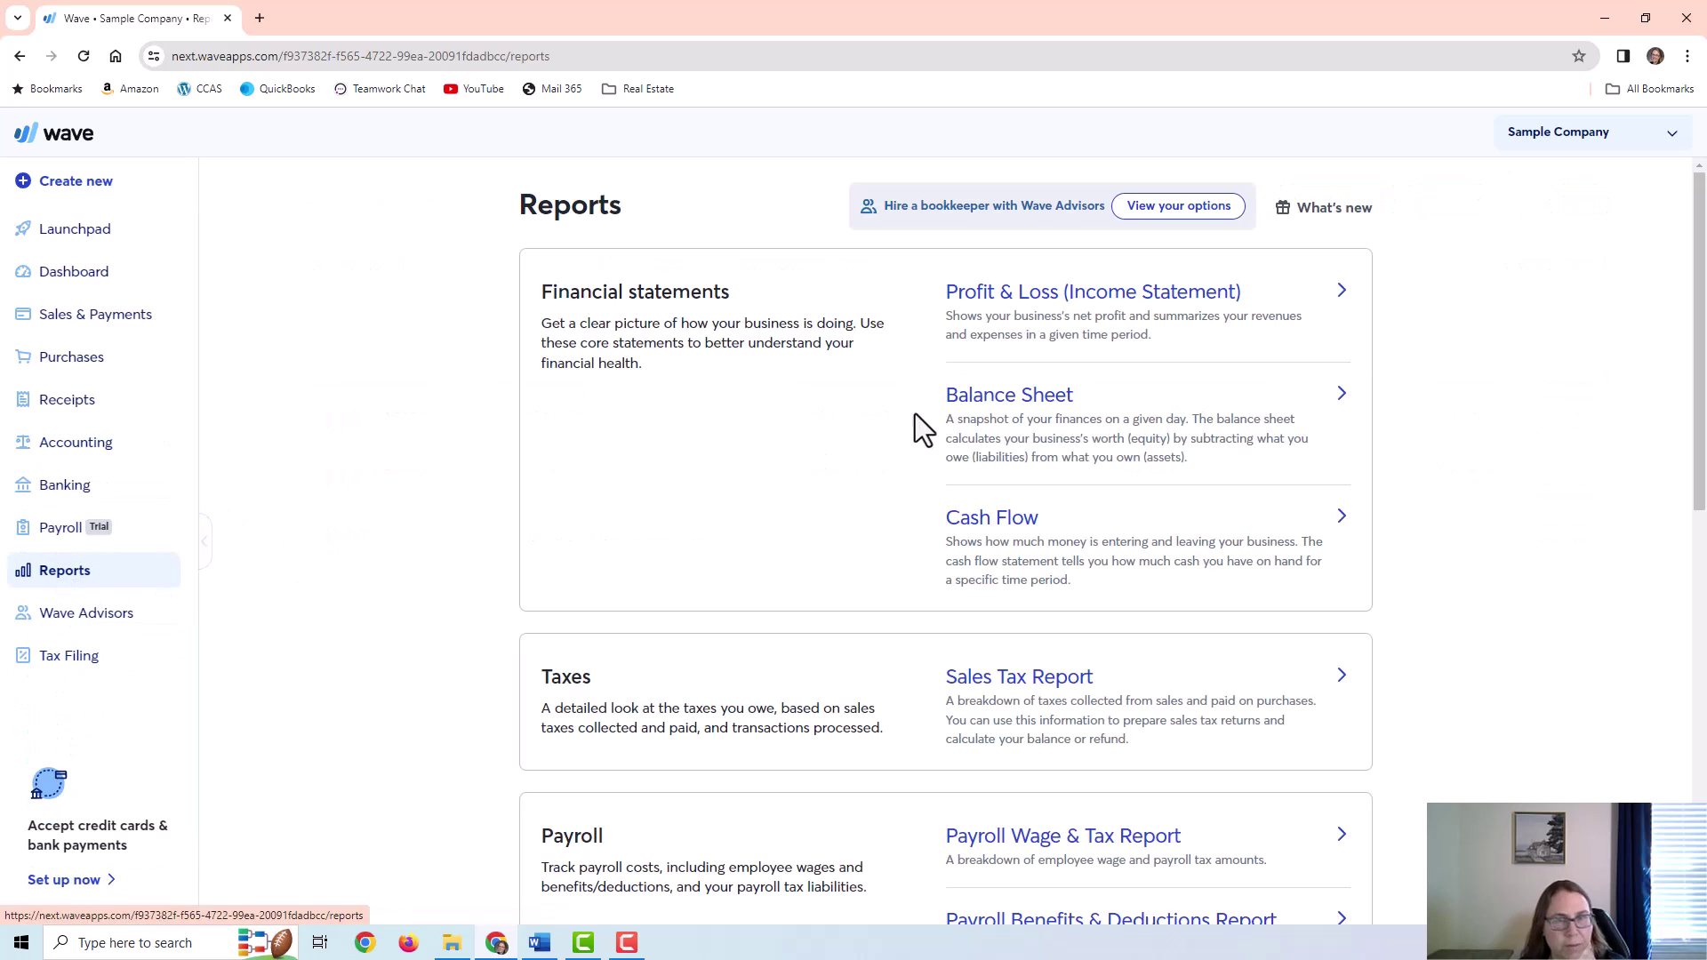
click(1031, 293)
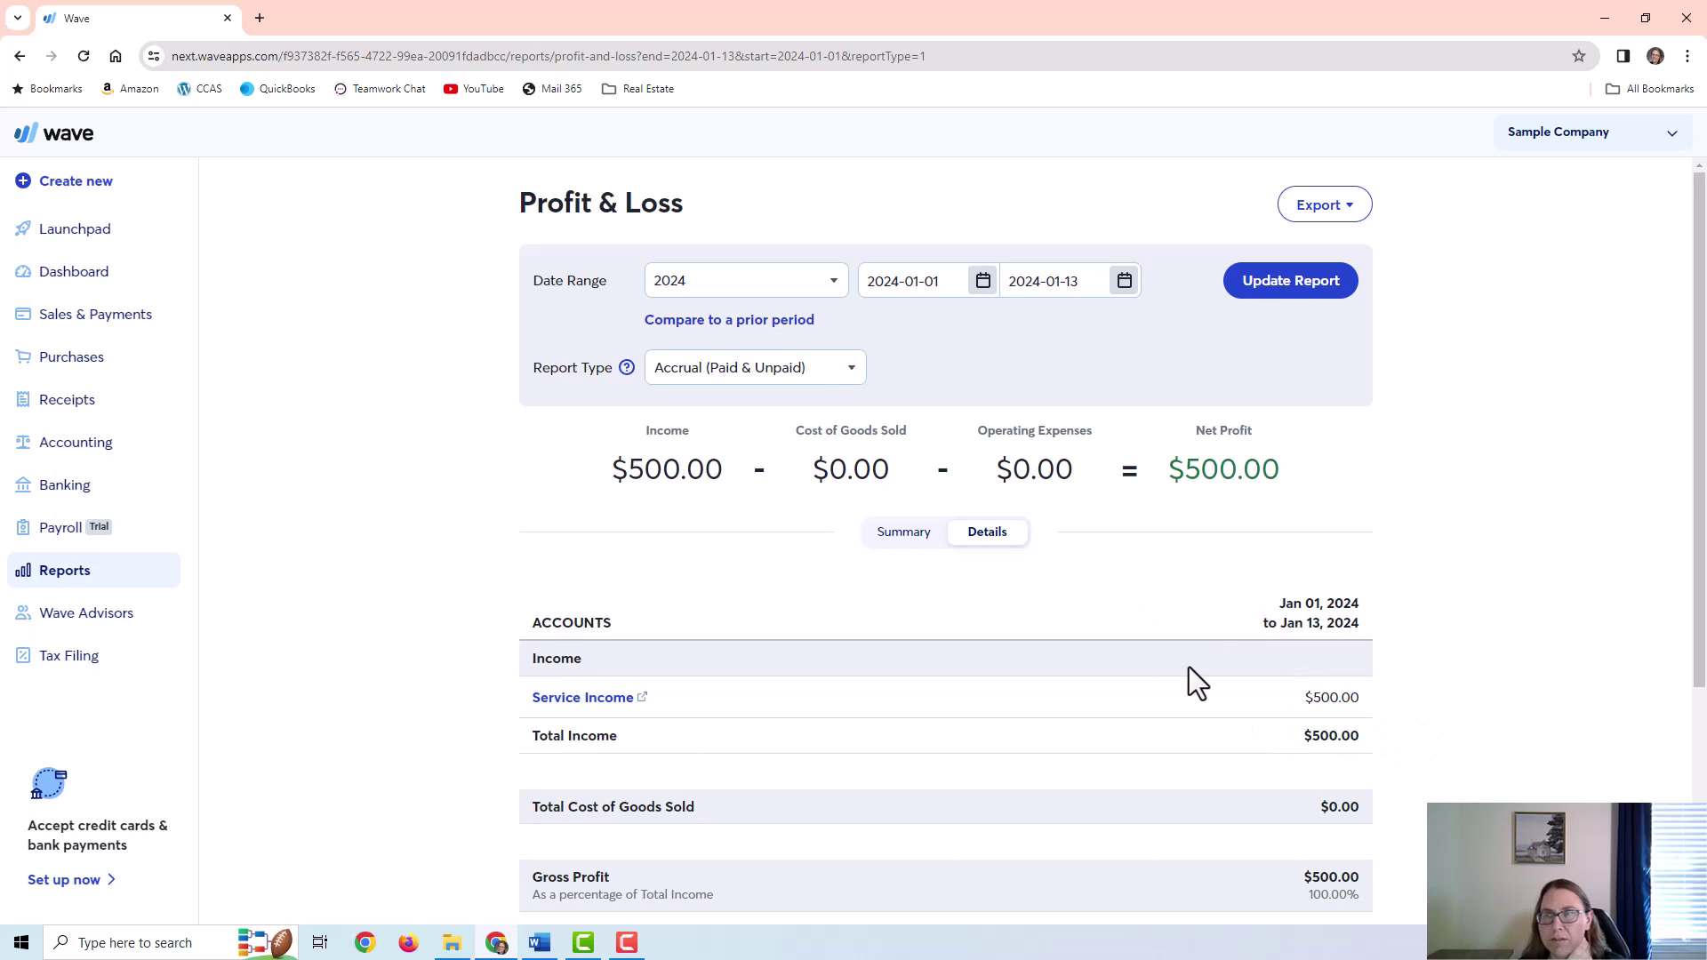
click(64, 572)
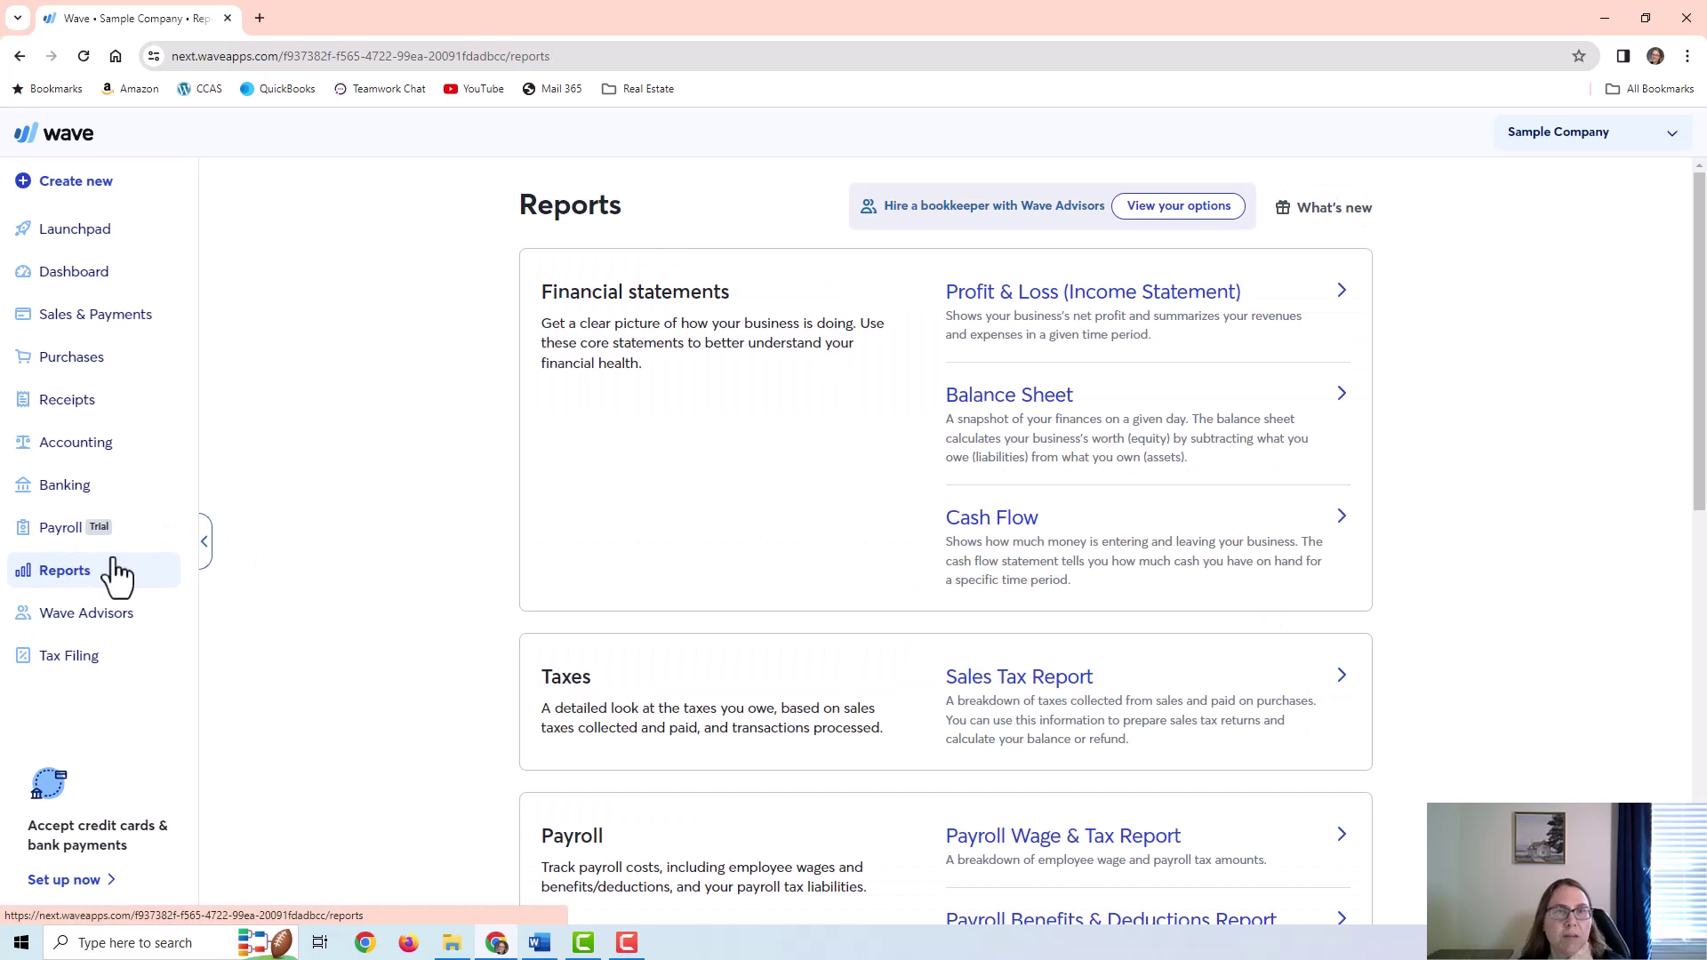
click(1004, 391)
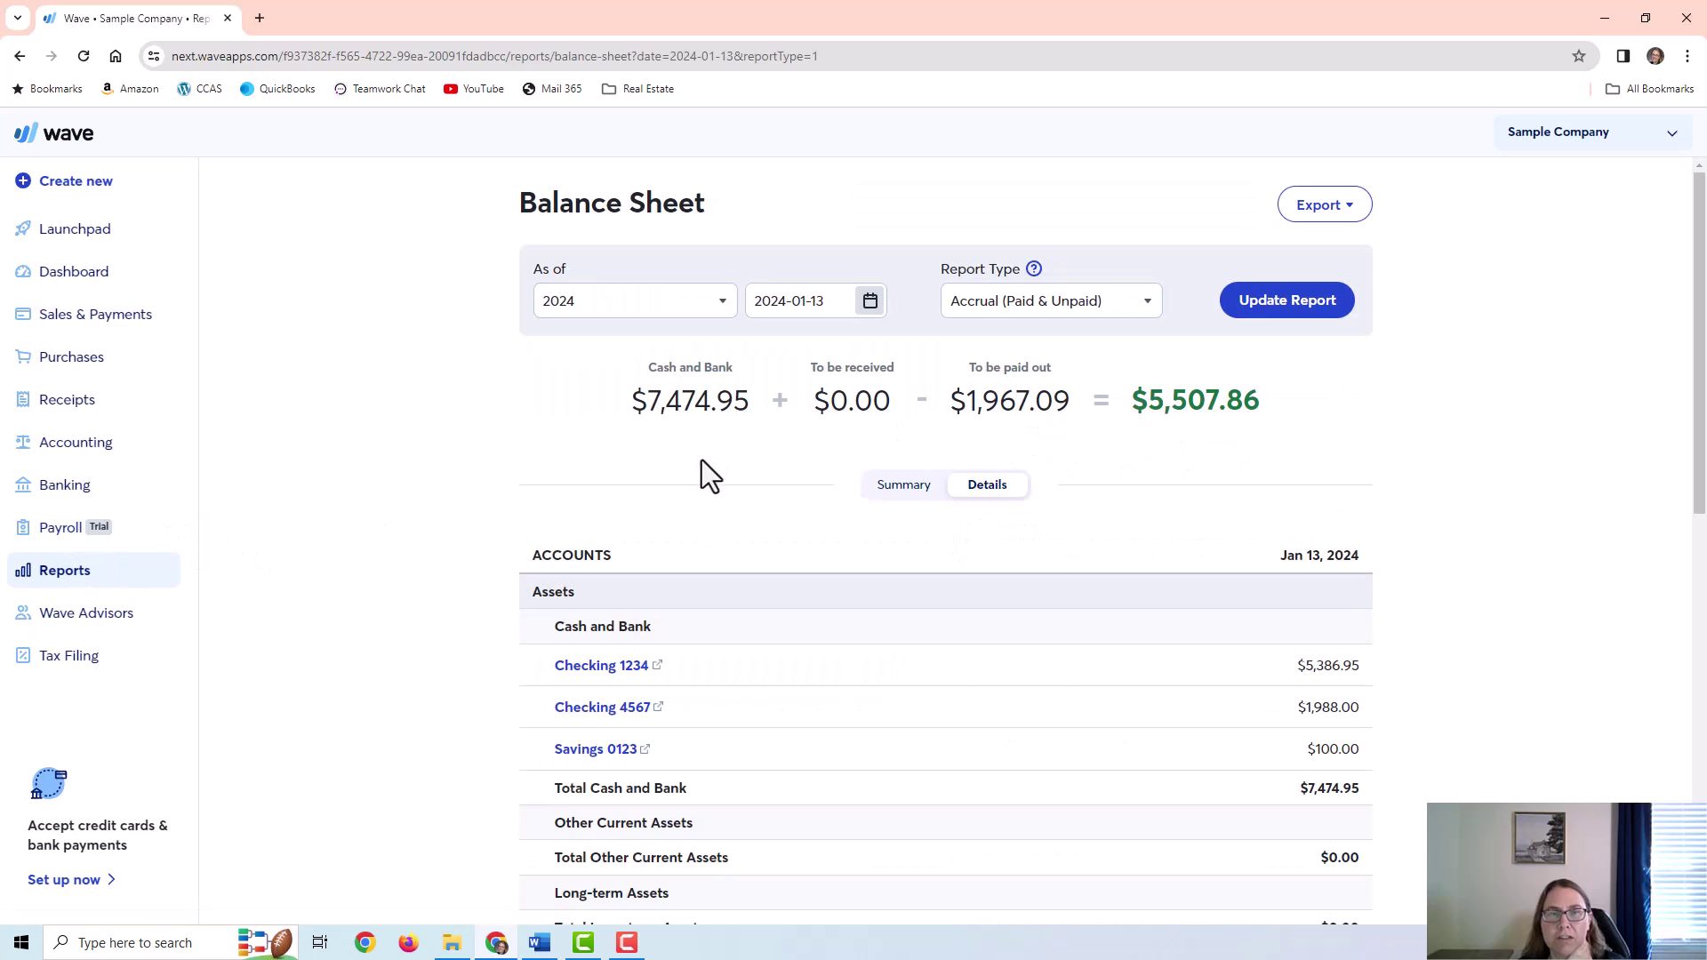
scroll(740, 457, down, 1)
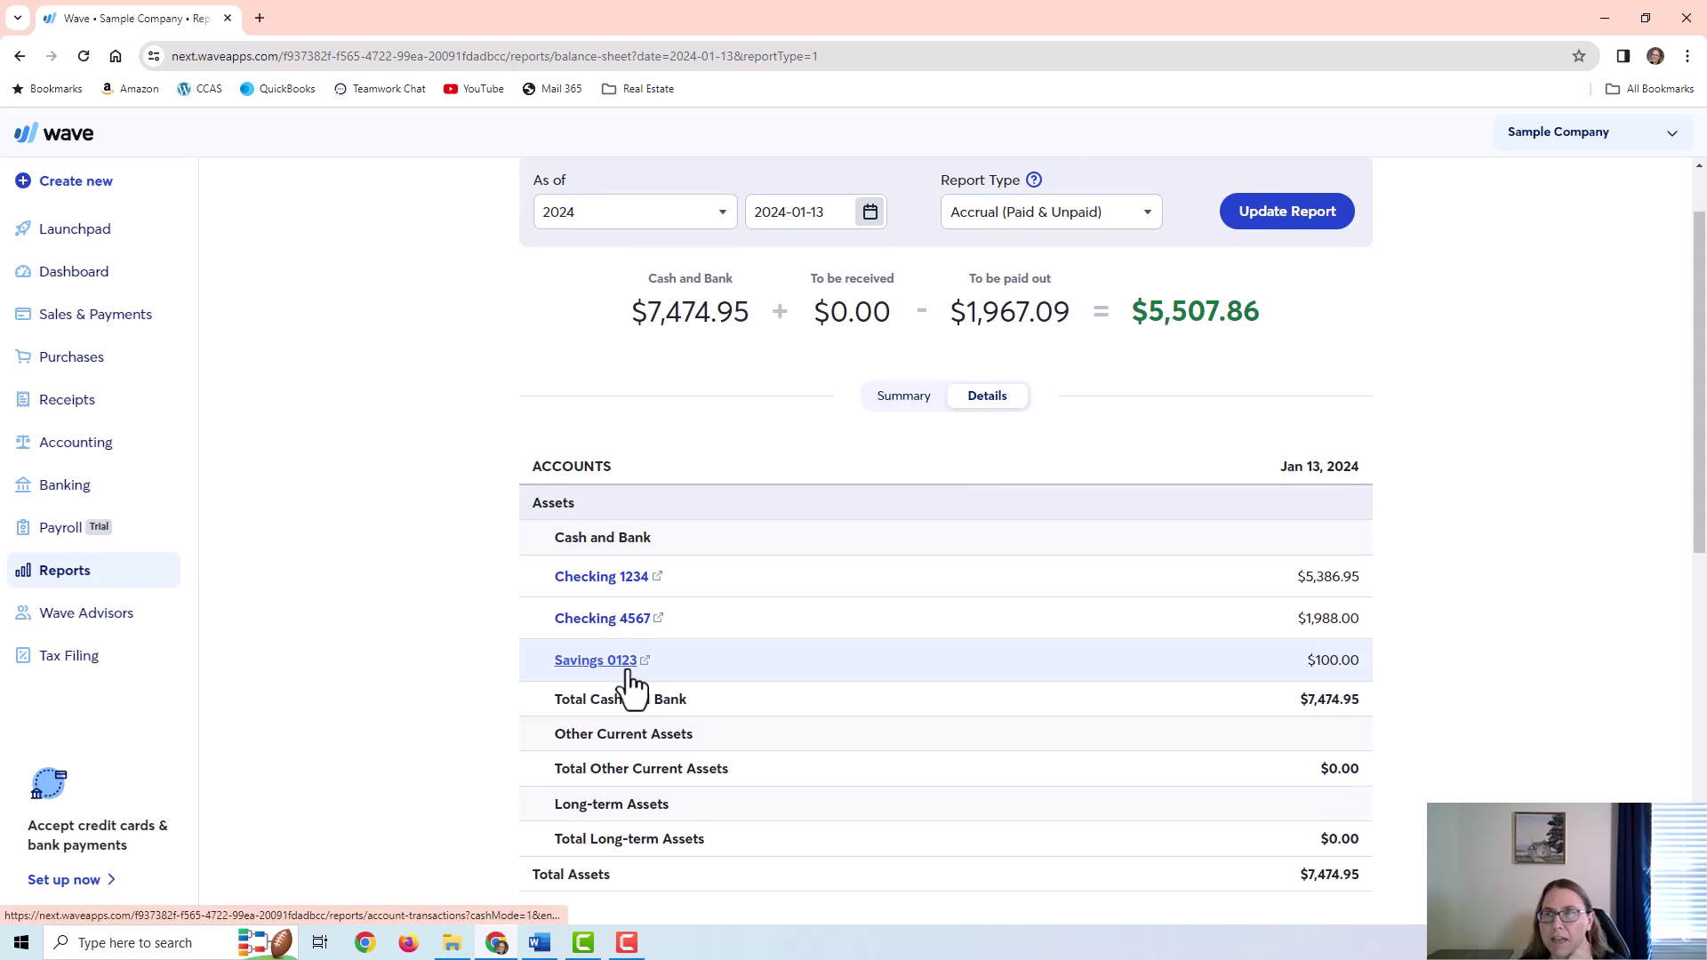
click(645, 585)
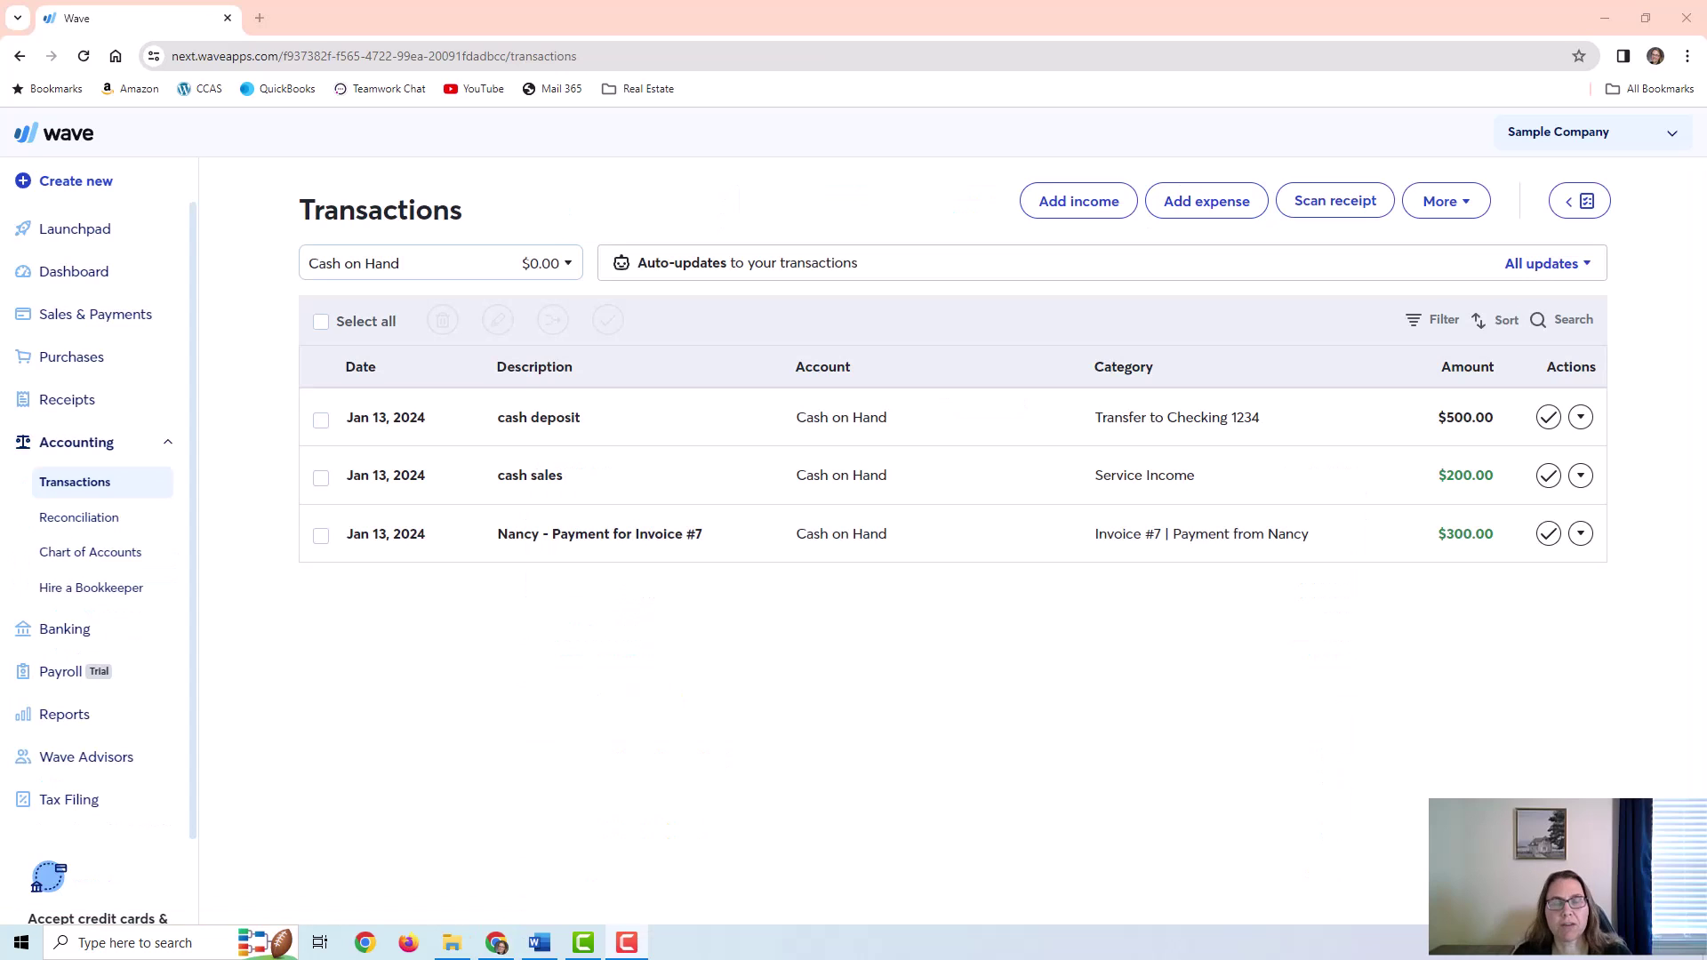